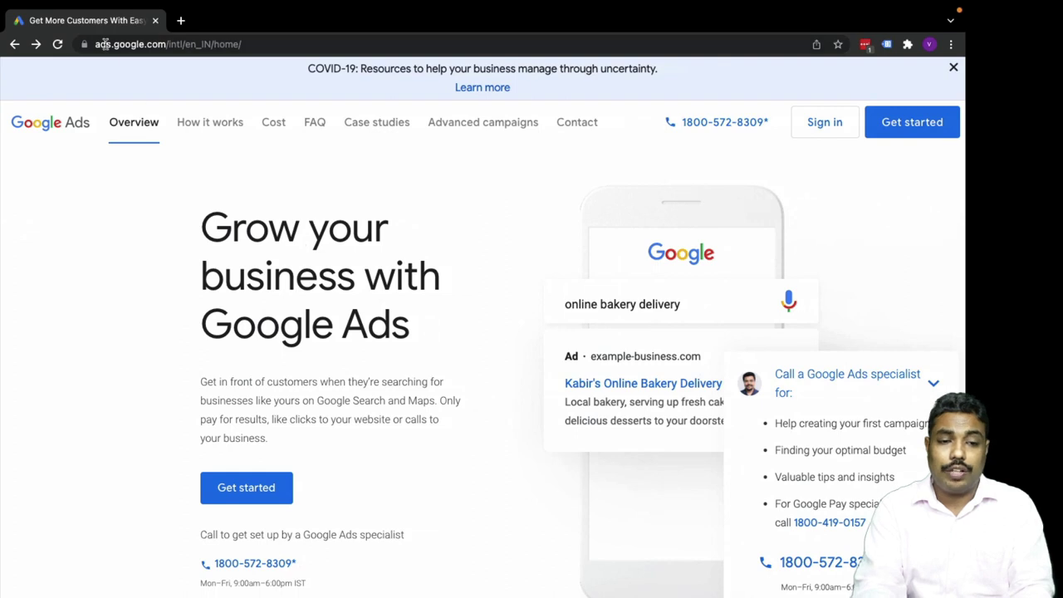
Open ads.google.com in a fresh tab and start a new Google Ads account.
left_click(181, 21)
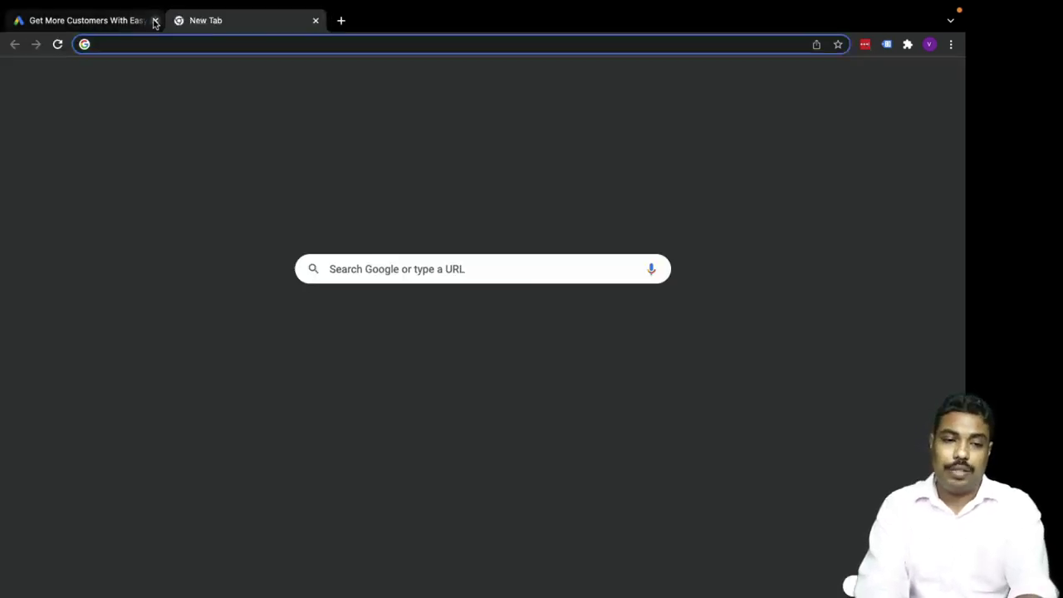
left_click(154, 21)
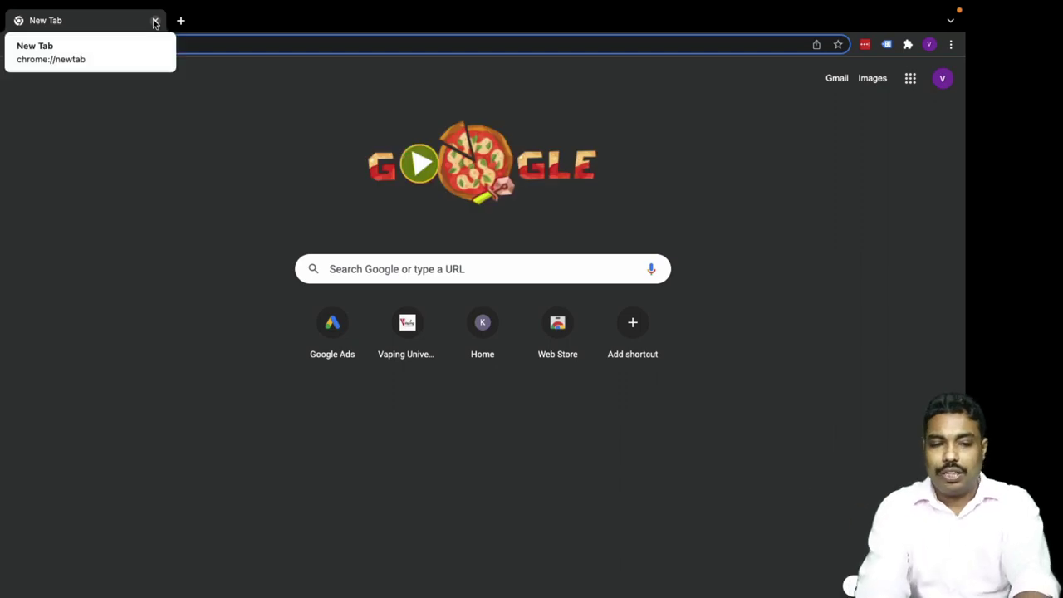
type("ads.google.com")
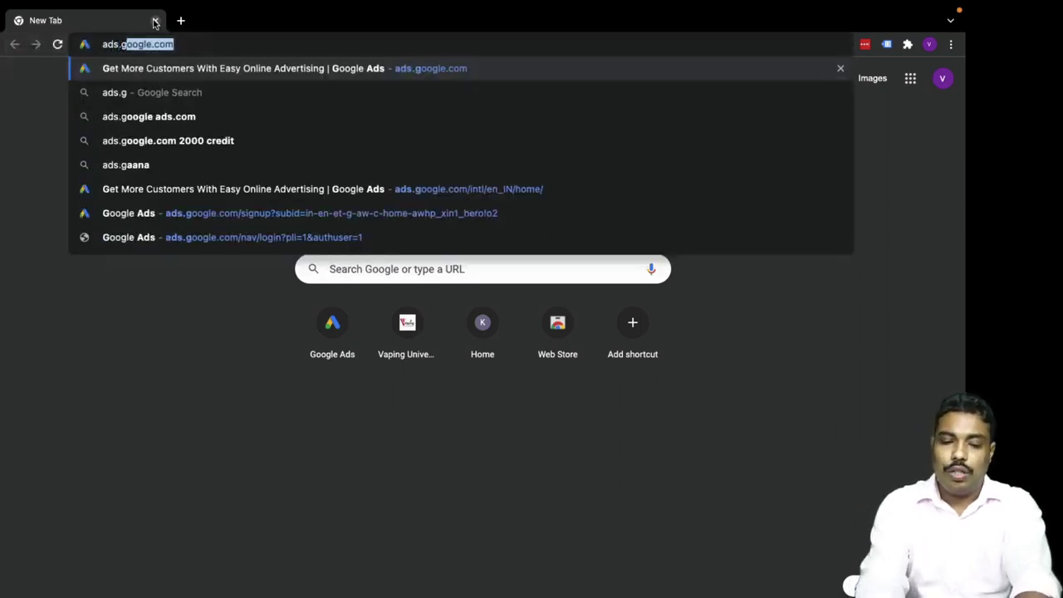
key("Return")
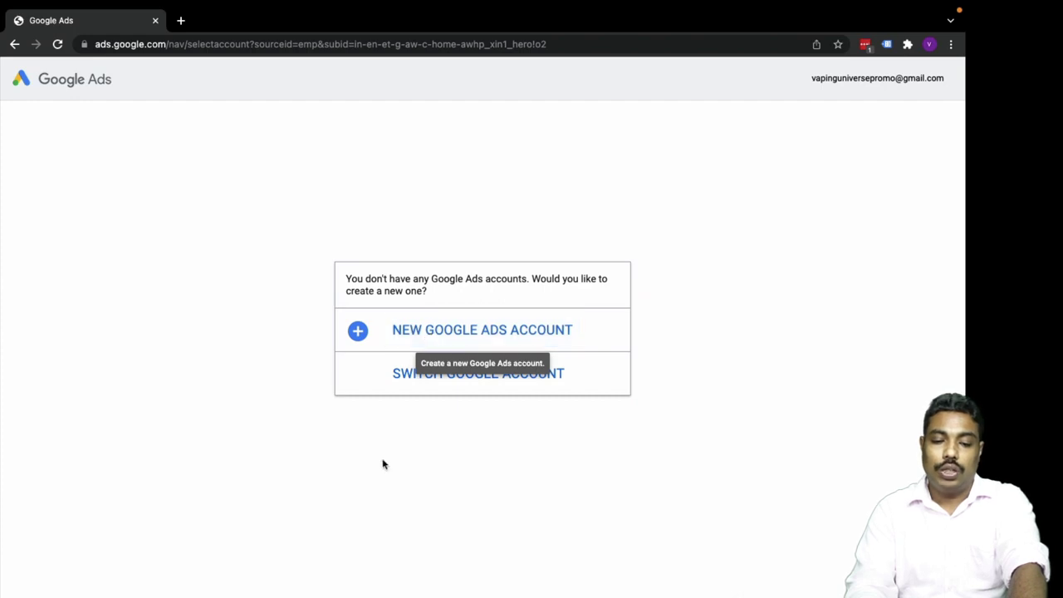
left_click(426, 333)
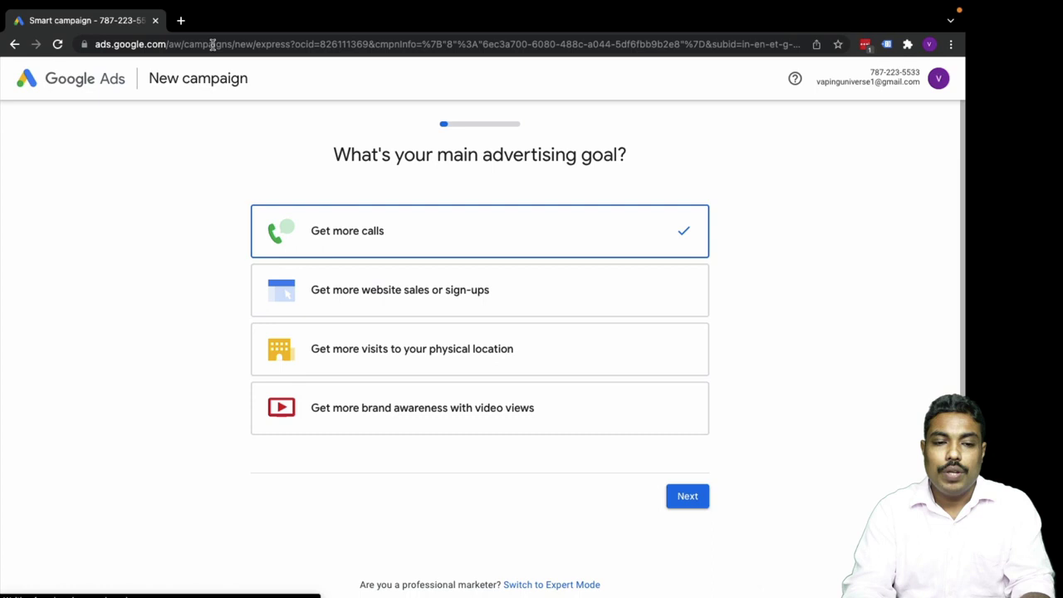
left_click(259, 44)
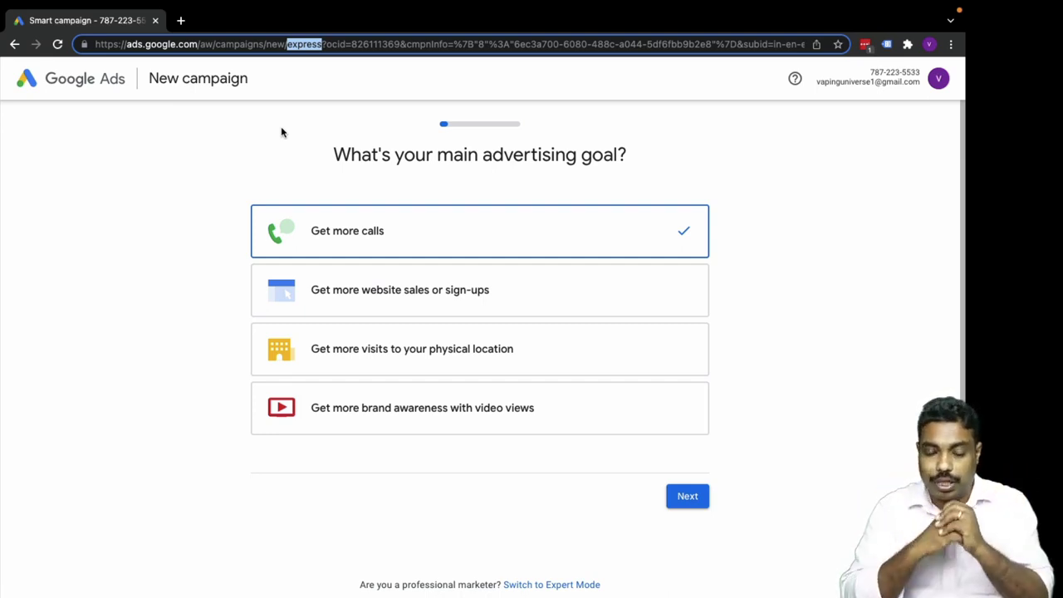
scroll(350, 521, "down", 2)
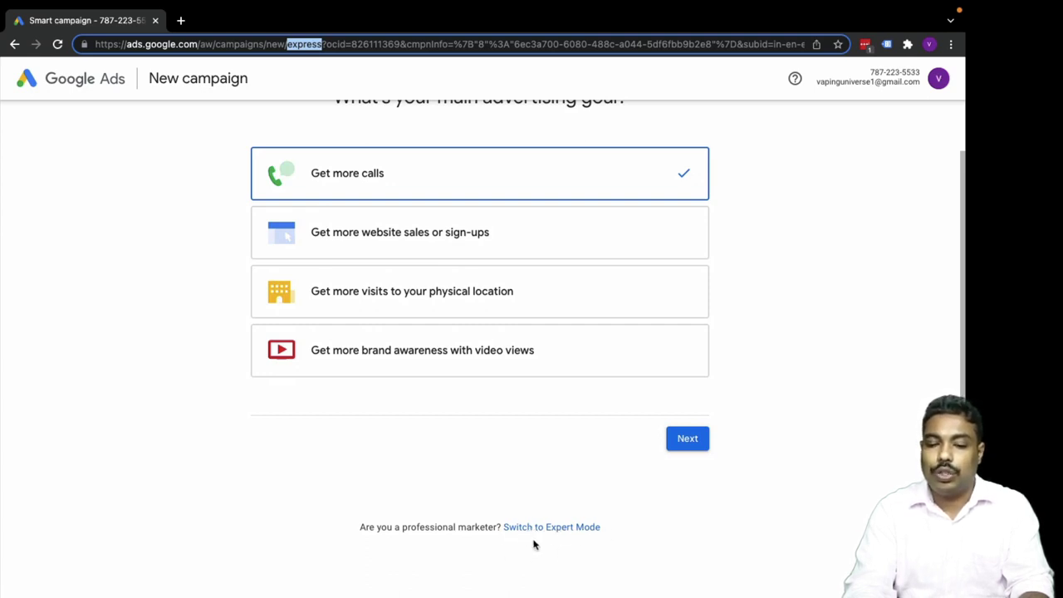
scroll(199, 472, "up", 1)
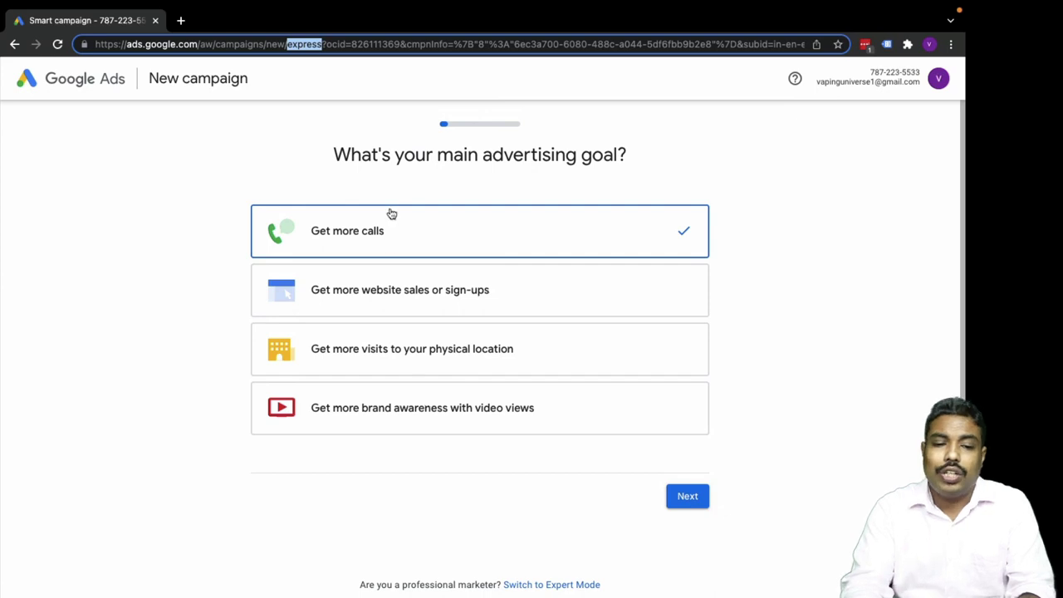
Move past the goal step and link the 'vaping universe' Business Profile to the campaign.
left_click(683, 501)
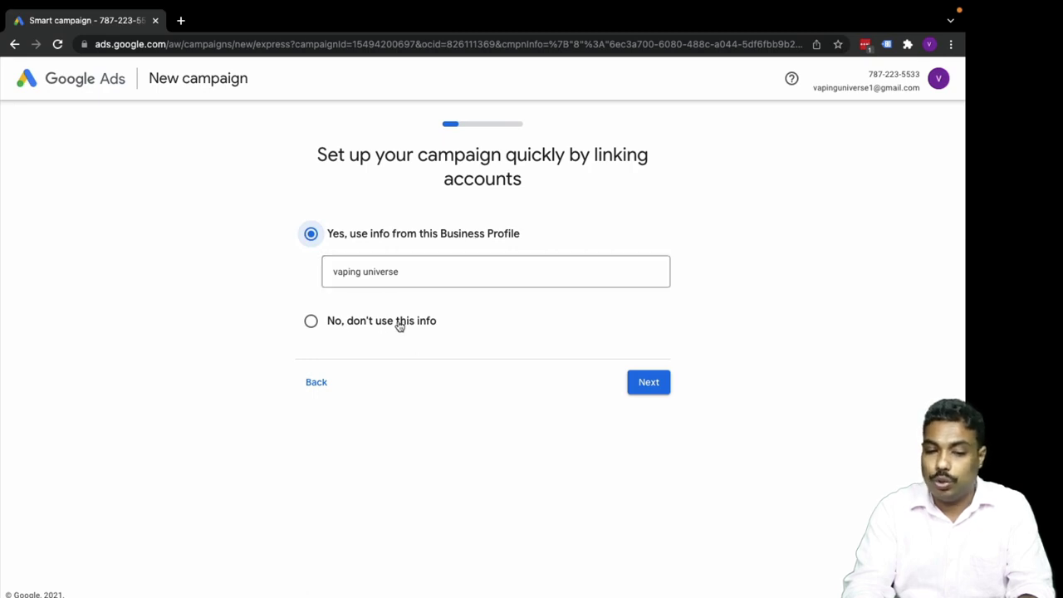
left_click(428, 280)
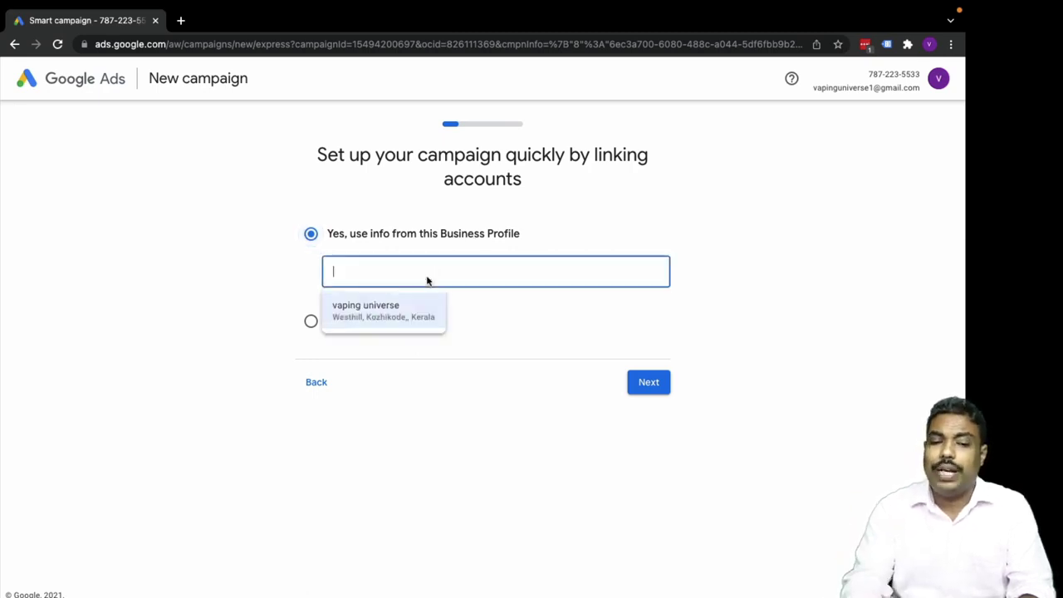
left_click(378, 314)
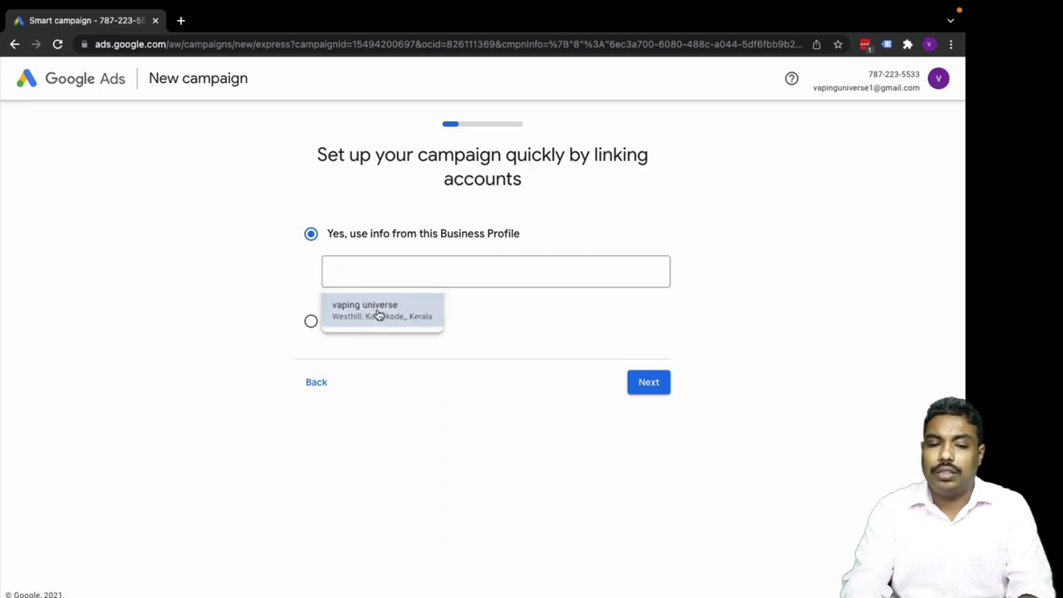
left_click(656, 387)
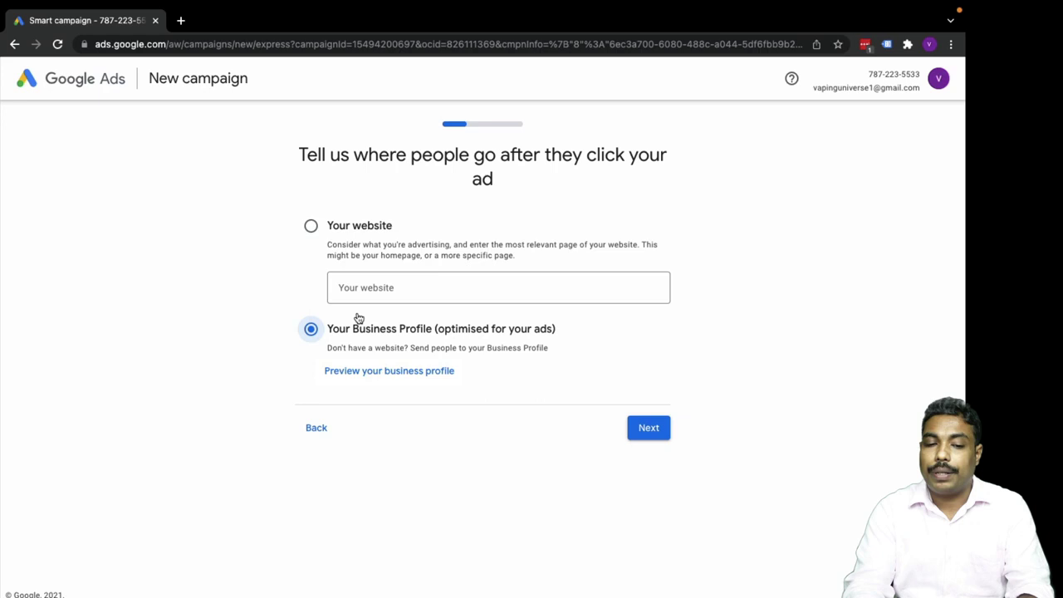
Choose Your website as the ad destination and paste in the site address from another tab.
left_click(311, 226)
left_click(373, 282)
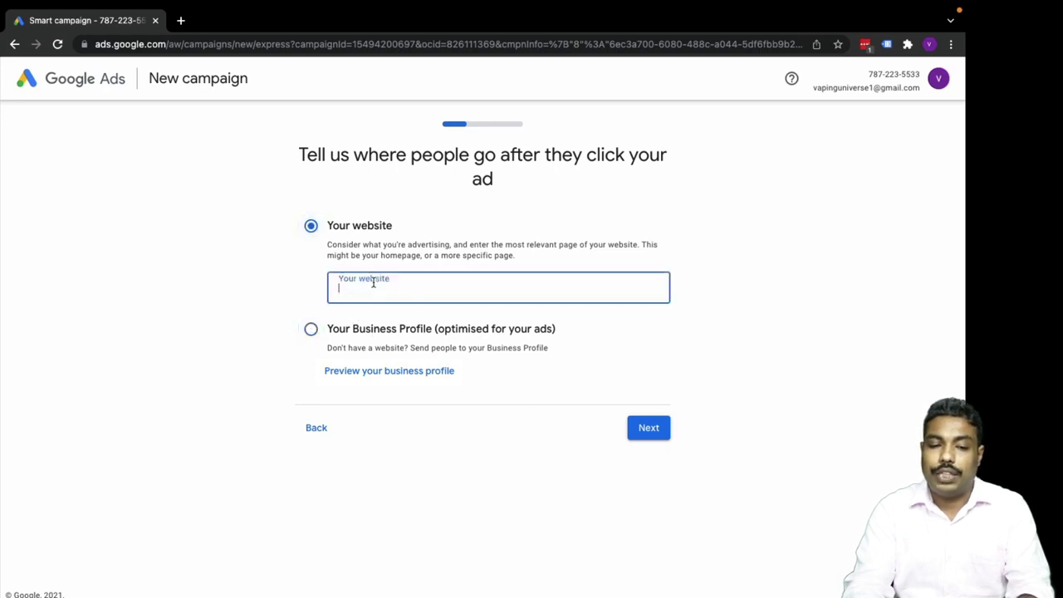
left_click(180, 20)
type("vapinguniverse.com")
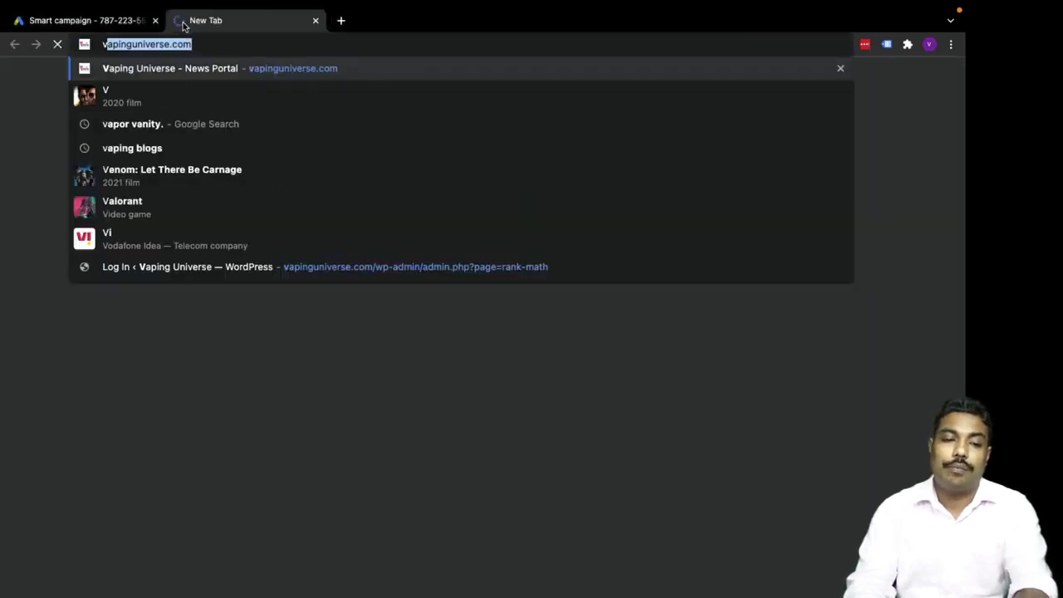
left_click(113, 20)
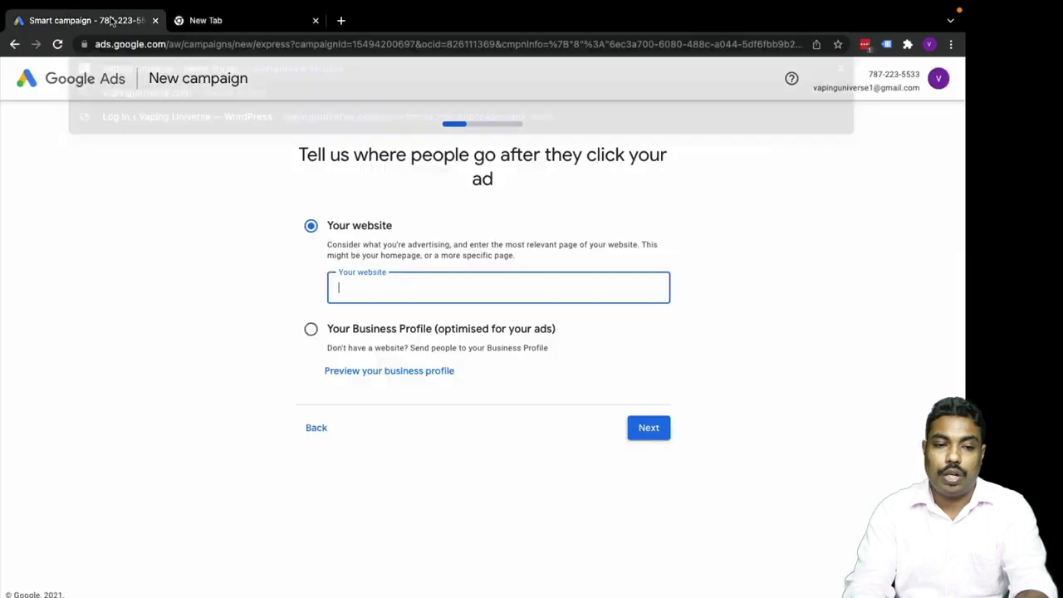
type("http://vapinguniverse.com/")
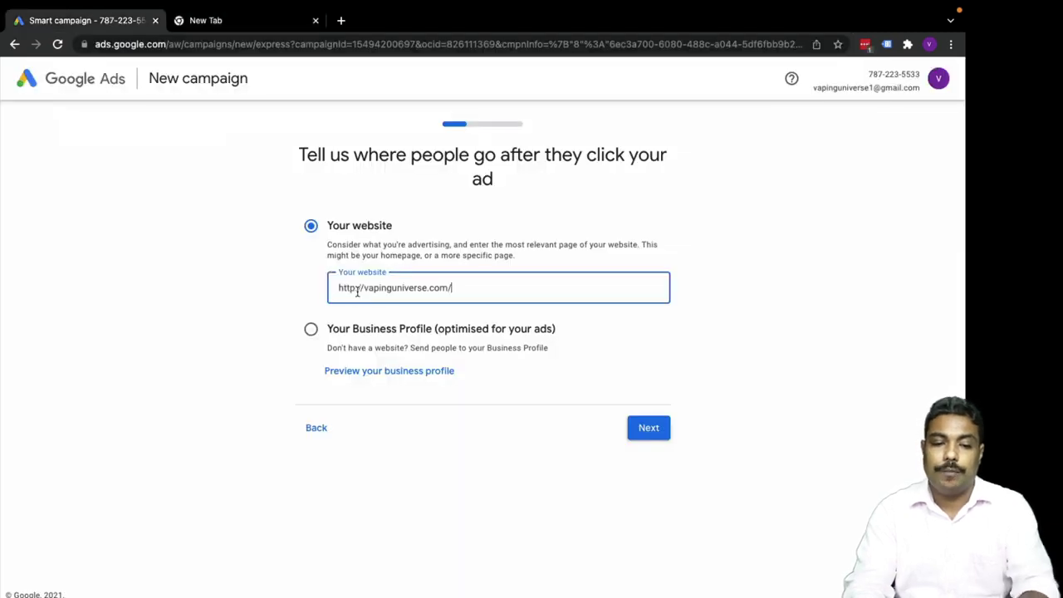
left_click(353, 287)
type("s")
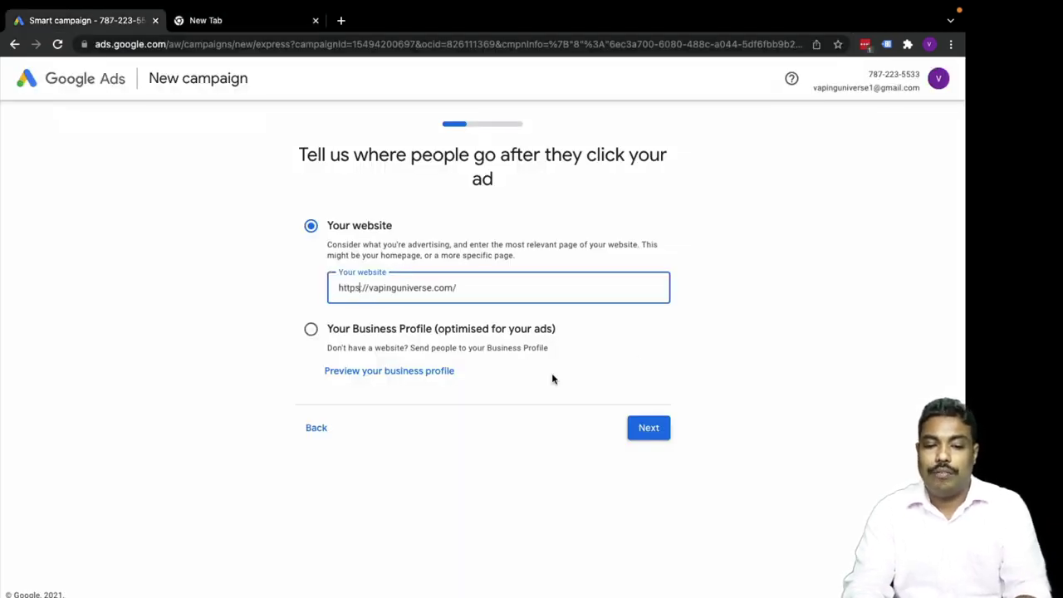
left_click(649, 432)
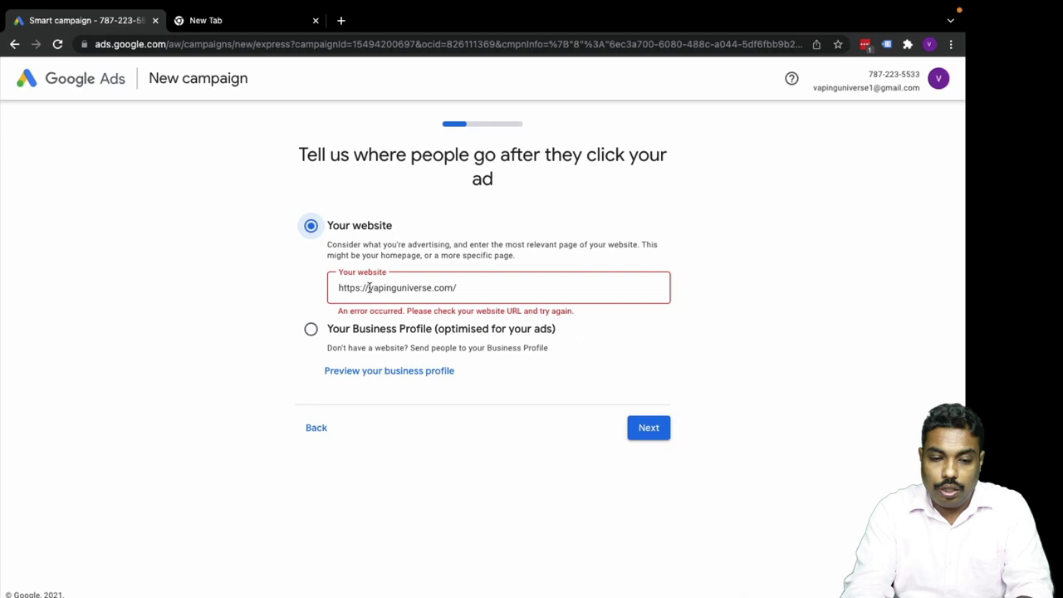
double_click(370, 288)
left_click_drag(368, 288, 333, 288)
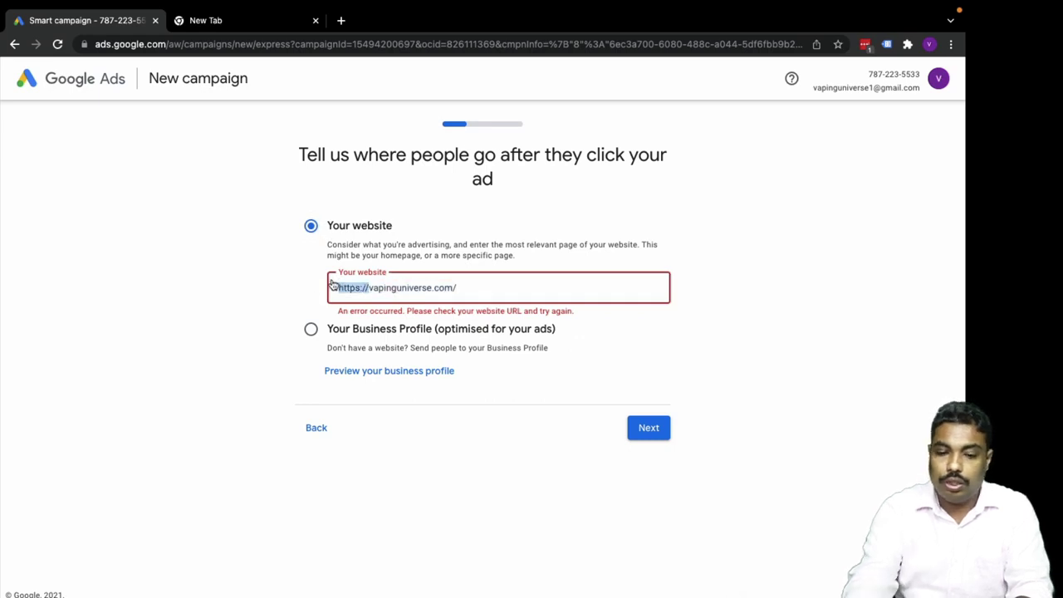
key("BackSpace")
key("BackSpace")
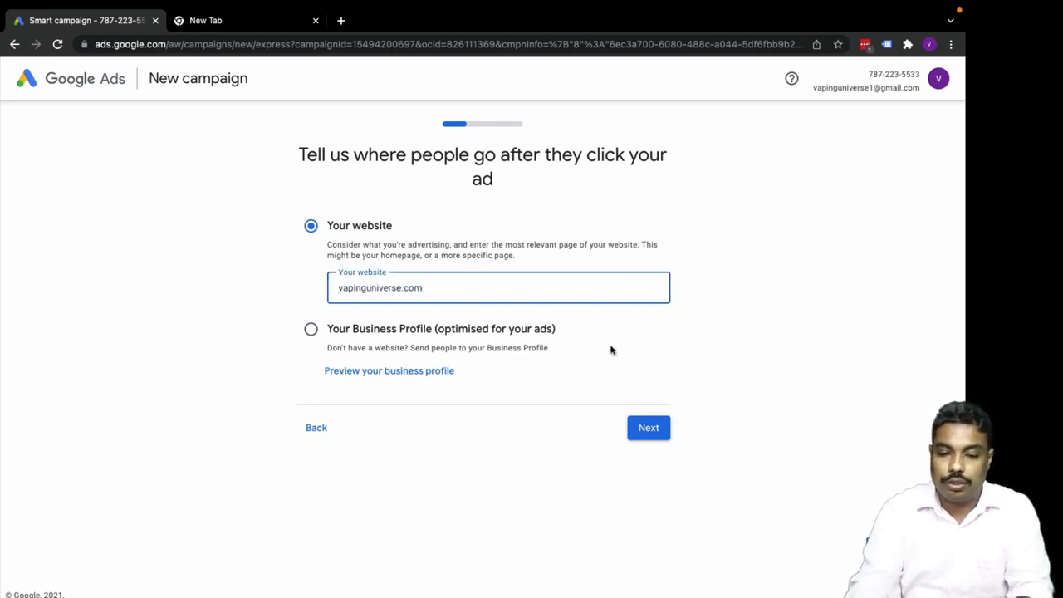
left_click(644, 427)
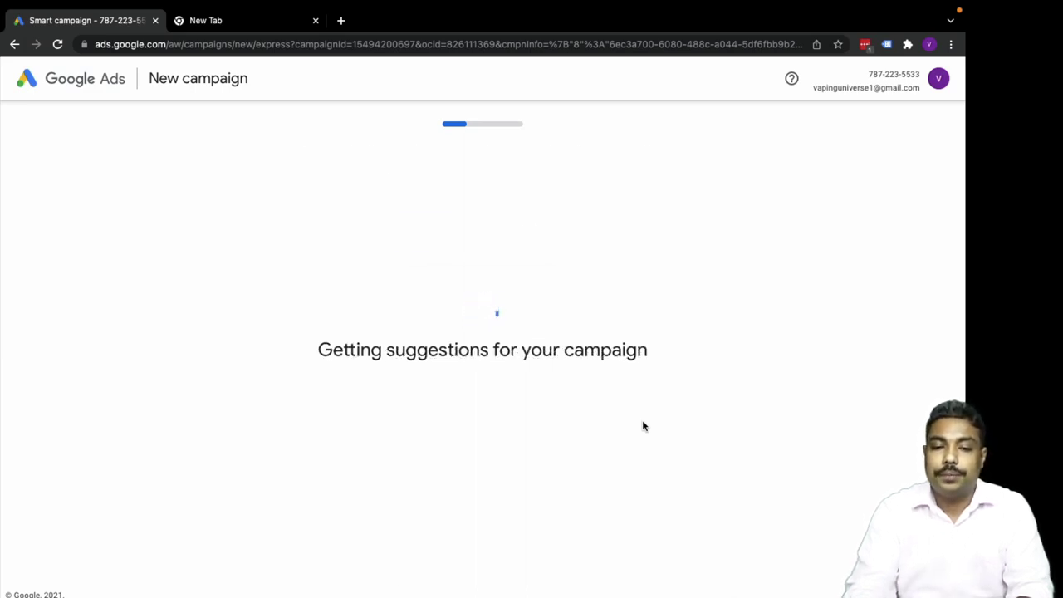
Check the landing page in desktop and mobile previews, then confirm it.
scroll(643, 427, "down", 1)
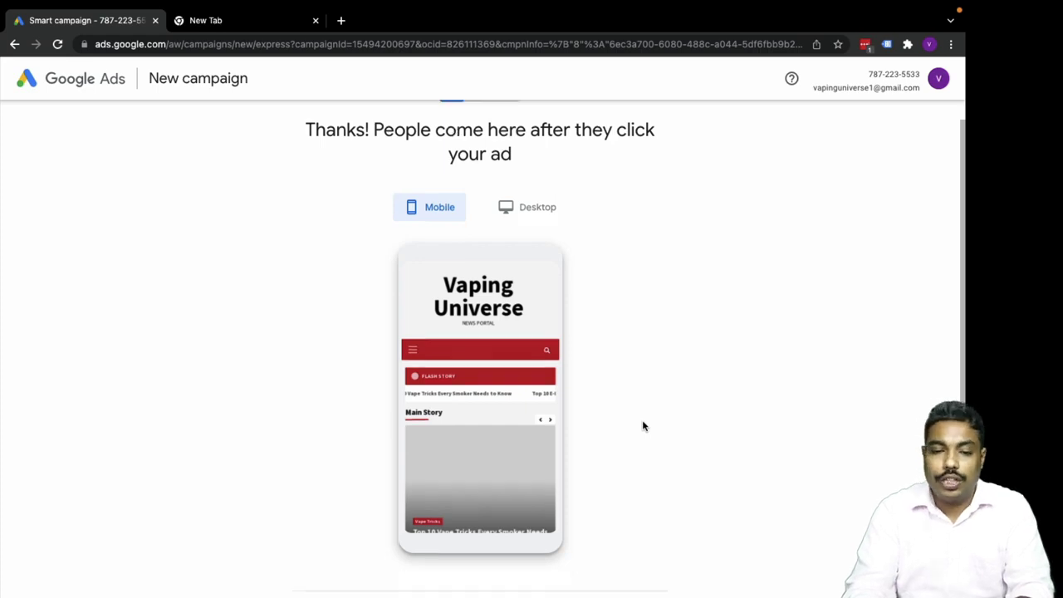
left_click(537, 209)
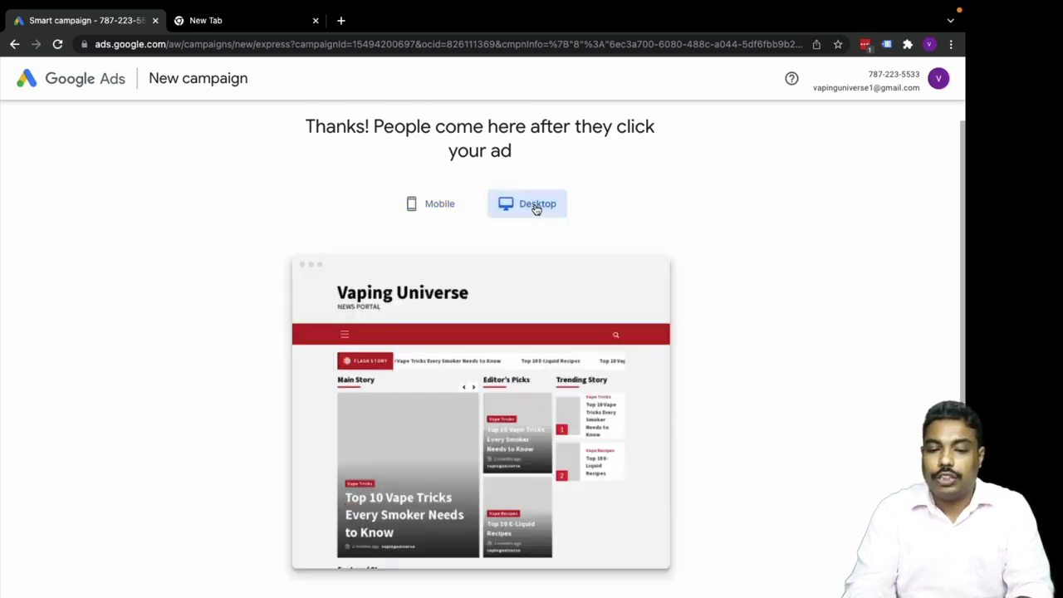
left_click(439, 208)
scroll(660, 275, "down", 3)
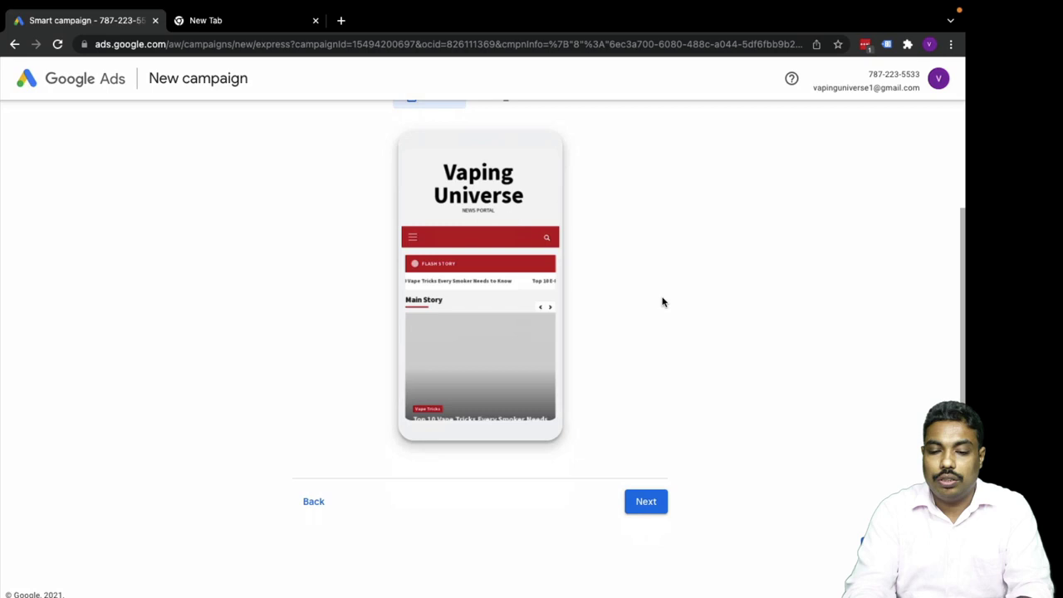
left_click(655, 503)
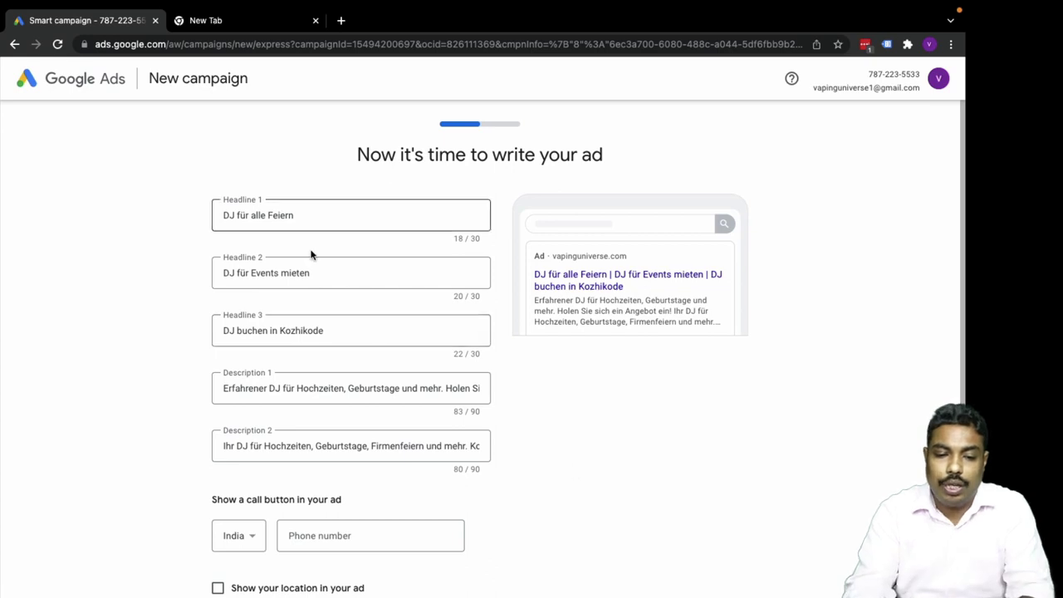
Set Headline 1 to the suggested 'vaping universe'.
scroll(291, 465, "down", 1)
scroll(299, 415, "down", 1)
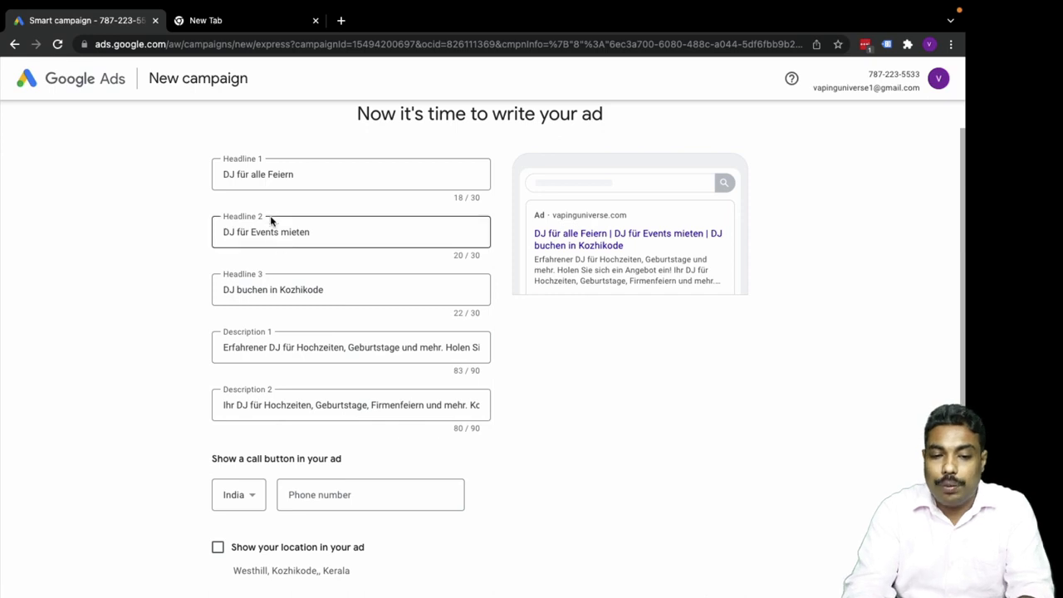
left_click(302, 182)
left_click(304, 183)
left_click(292, 175)
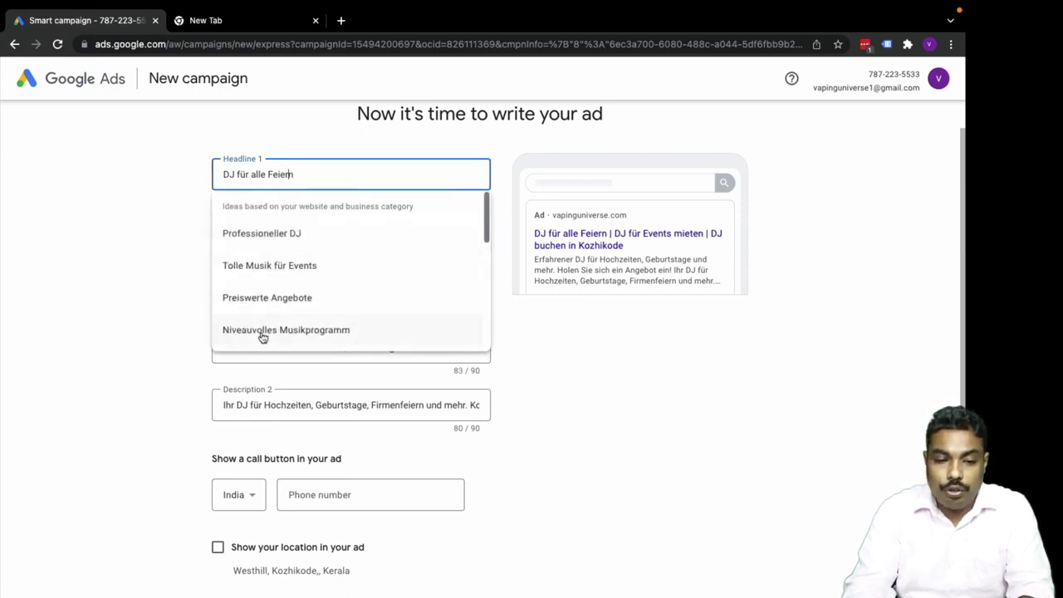
scroll(262, 335, "down", 1)
scroll(263, 335, "down", 3)
scroll(261, 338, "up", 2)
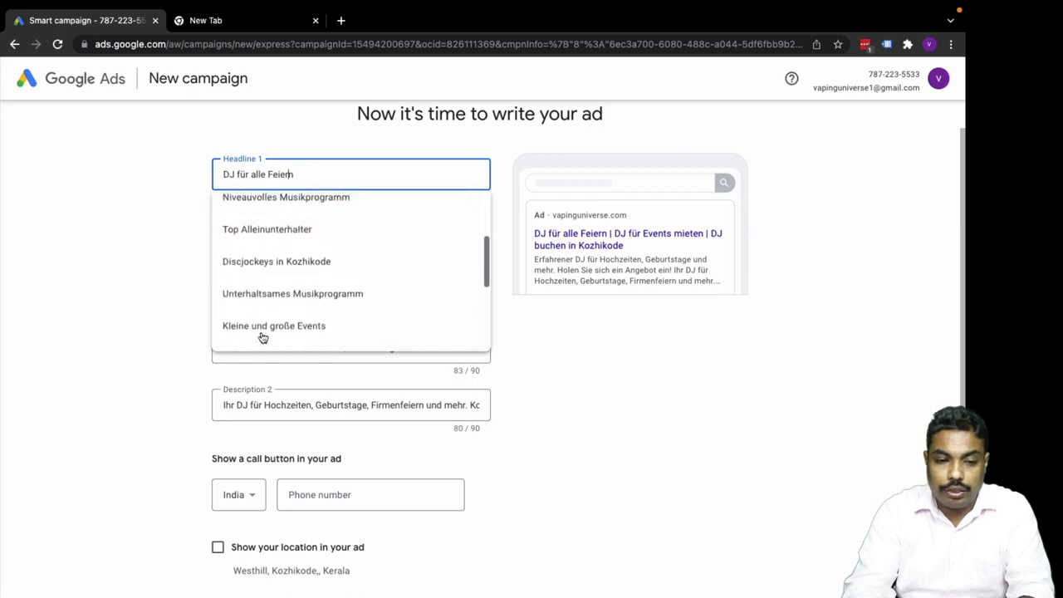
scroll(261, 256, "up", 2)
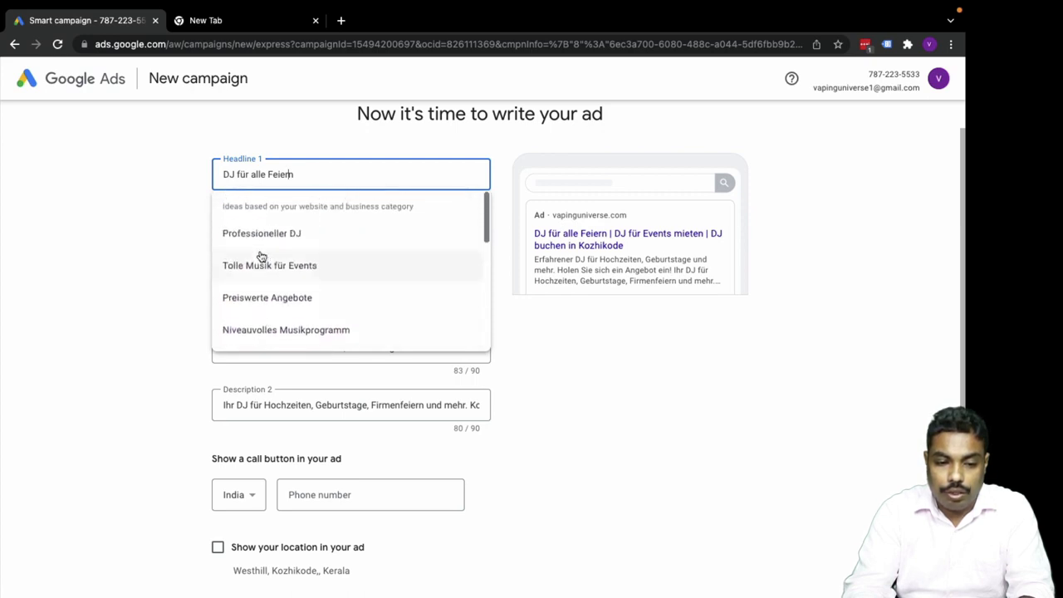
scroll(266, 304, "down", 5)
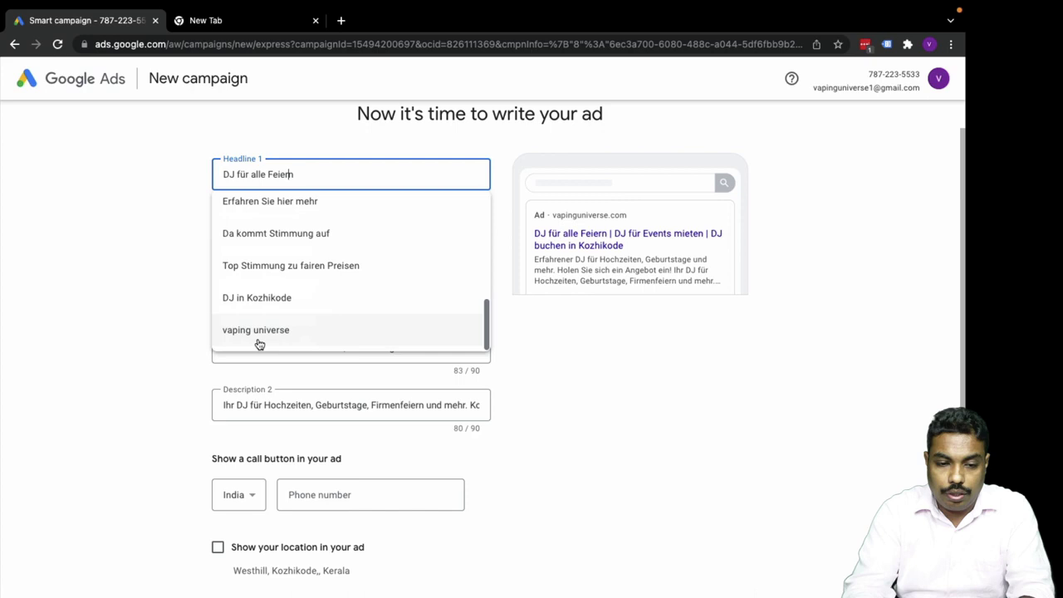
left_click(256, 330)
left_click(297, 174)
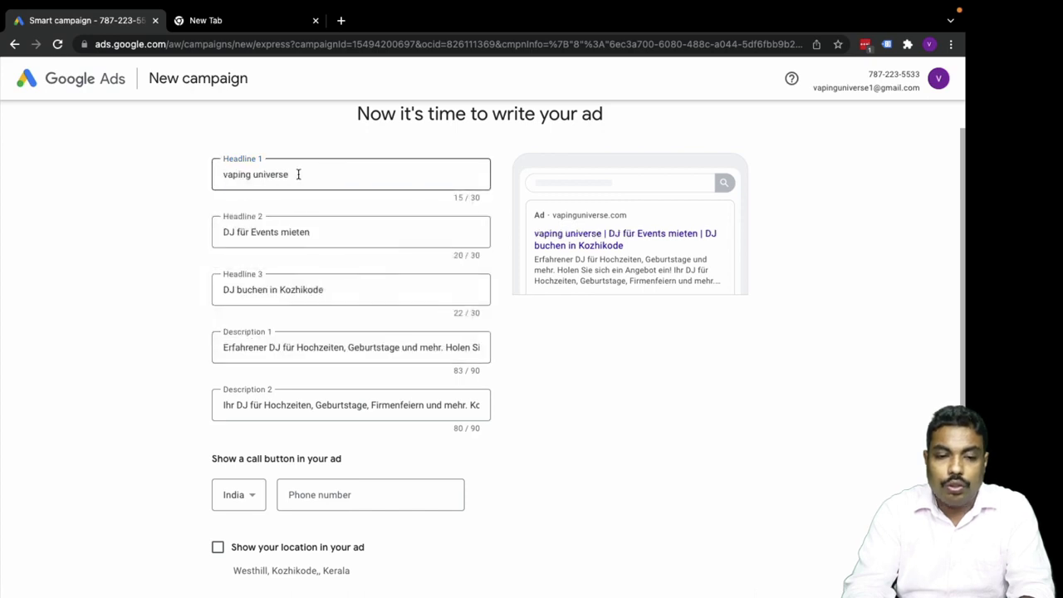
left_click(114, 263)
Replace Headlines 2 and 3 with 'Best Vaping Products' and 'Get Huge Discounts'.
left_click(261, 233)
double_click(261, 232)
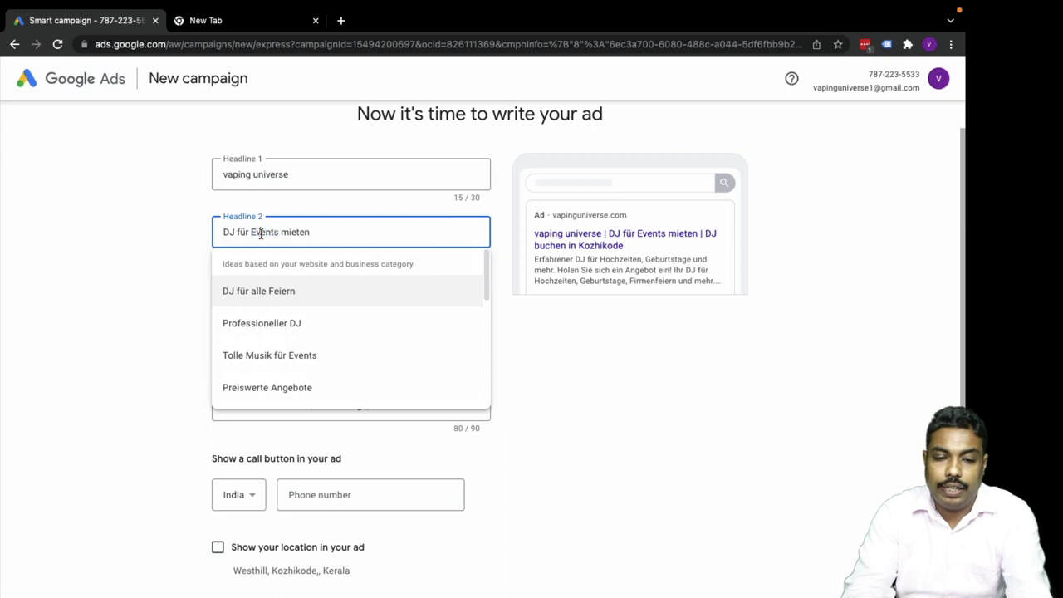
double_click(261, 234)
triple_click(261, 234)
type("B")
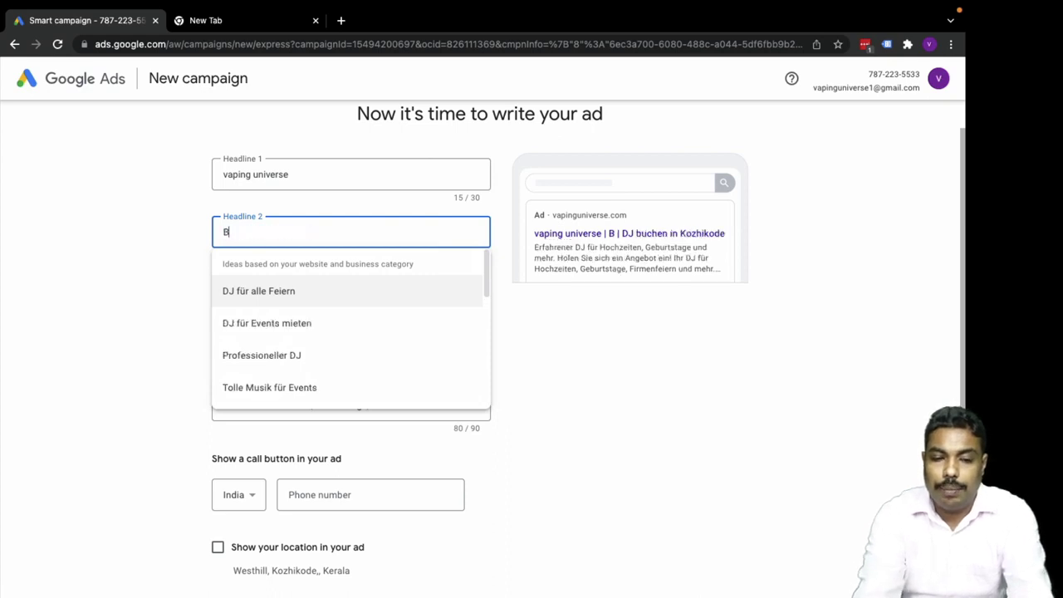
type("est Vap")
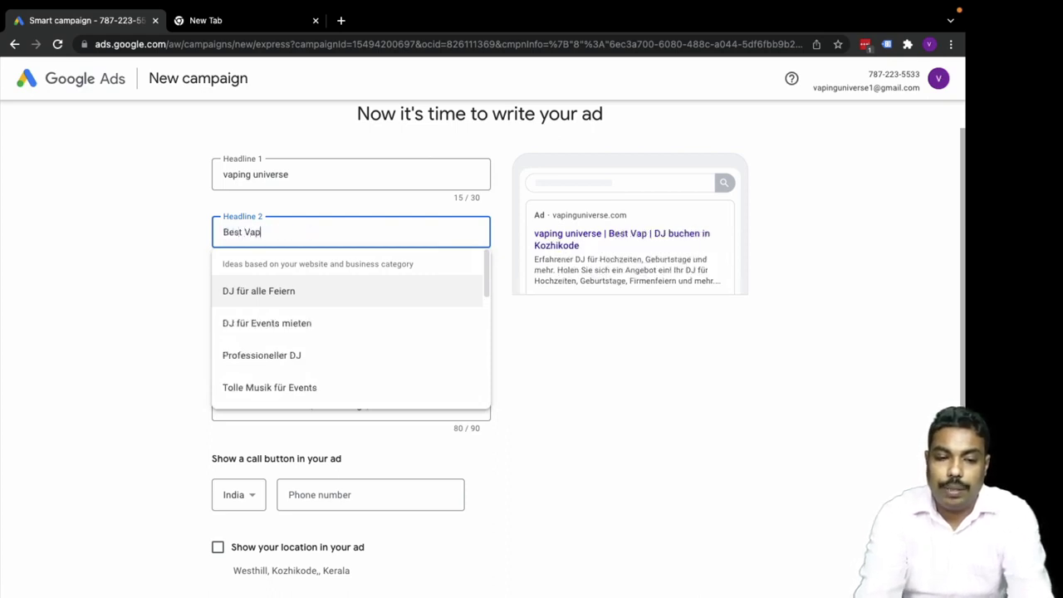
type("ing Products")
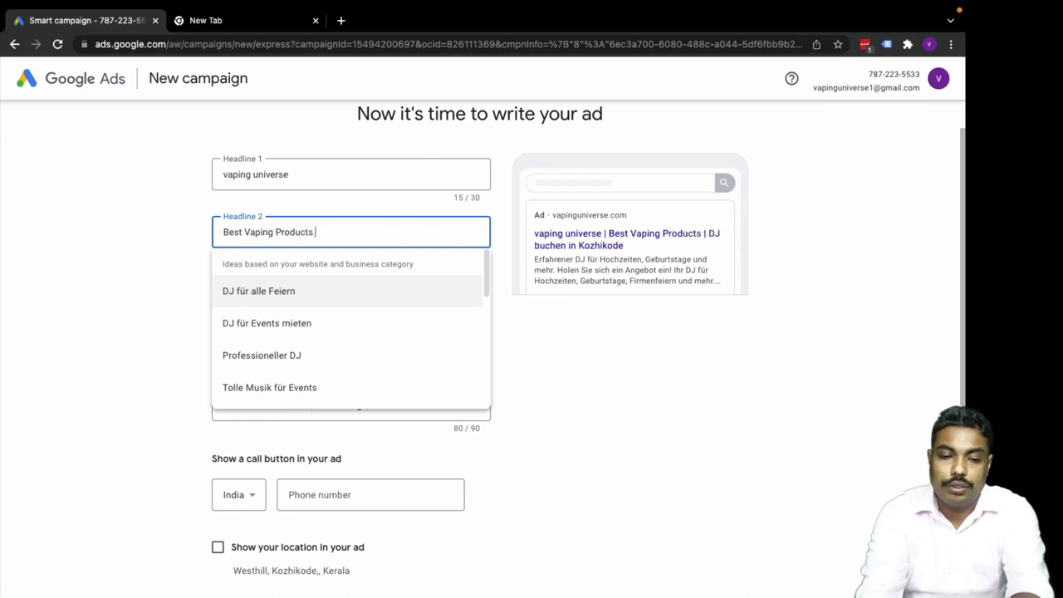
left_click(142, 311)
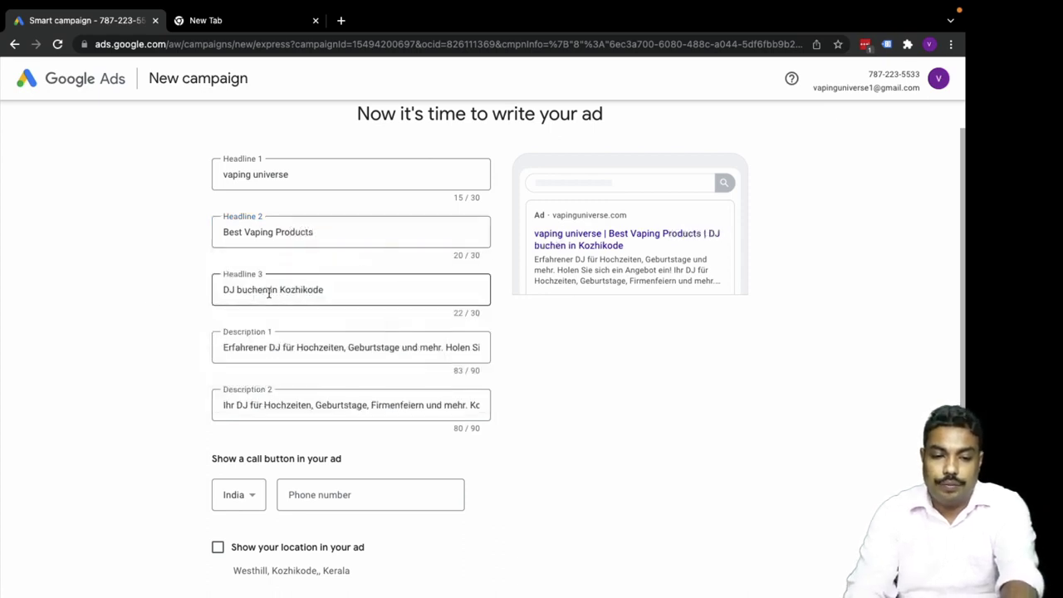
triple_click(268, 290)
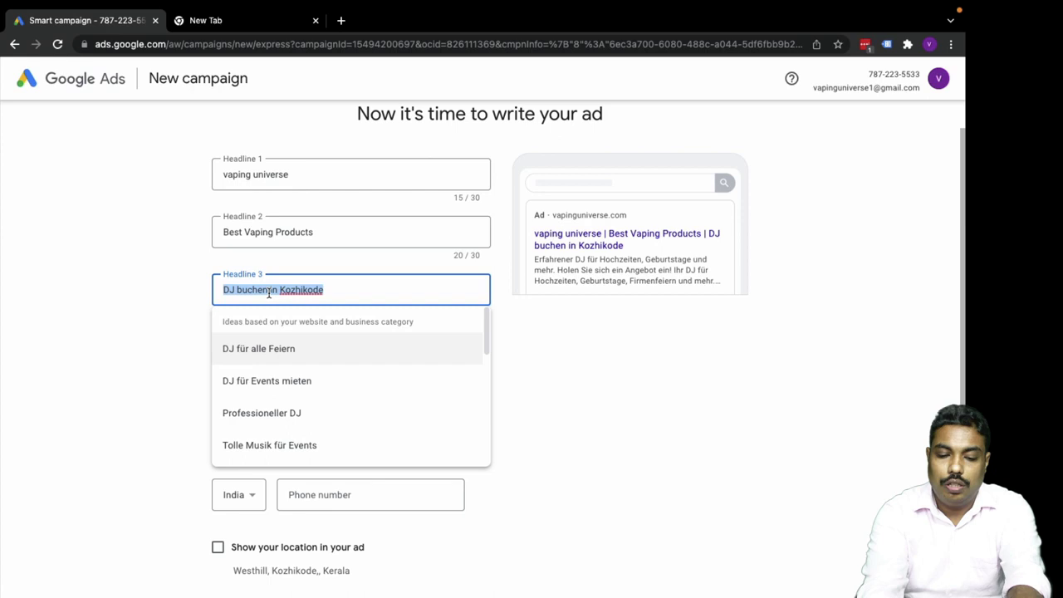
type("Get")
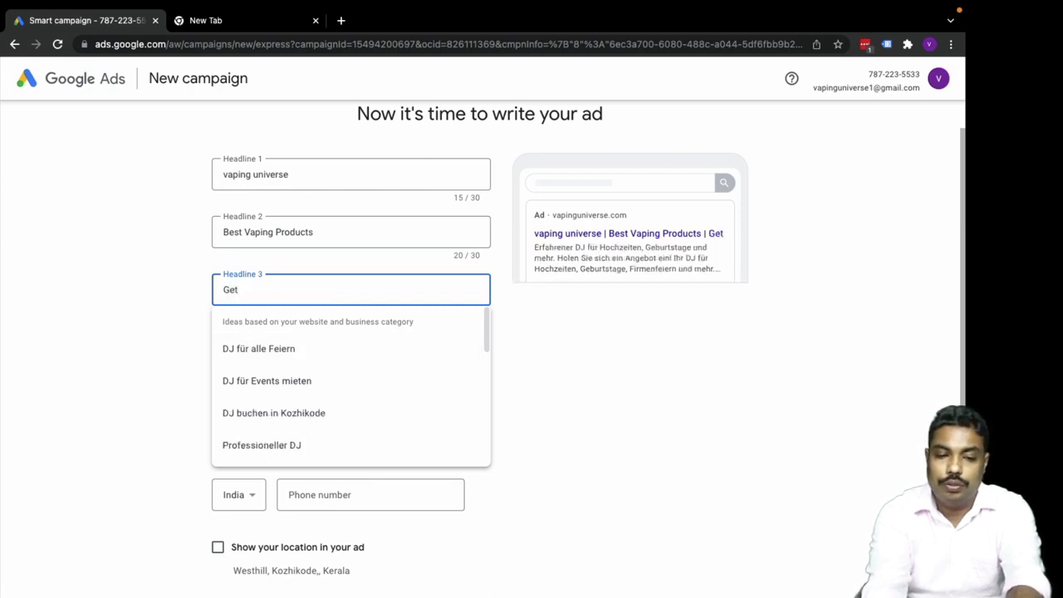
type(" Huge Dic")
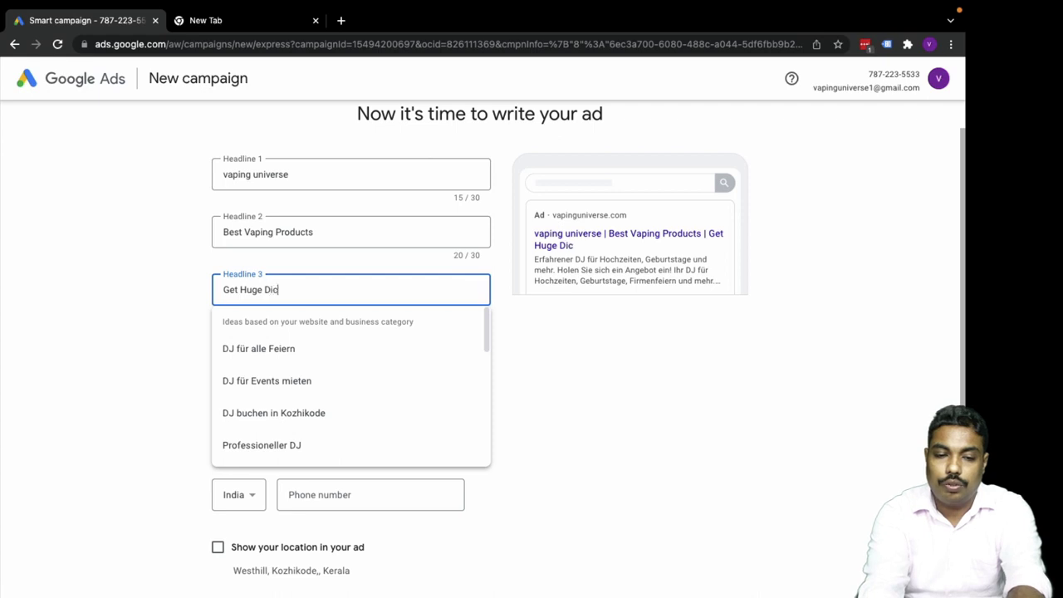
key("BackSpace")
type("scounts")
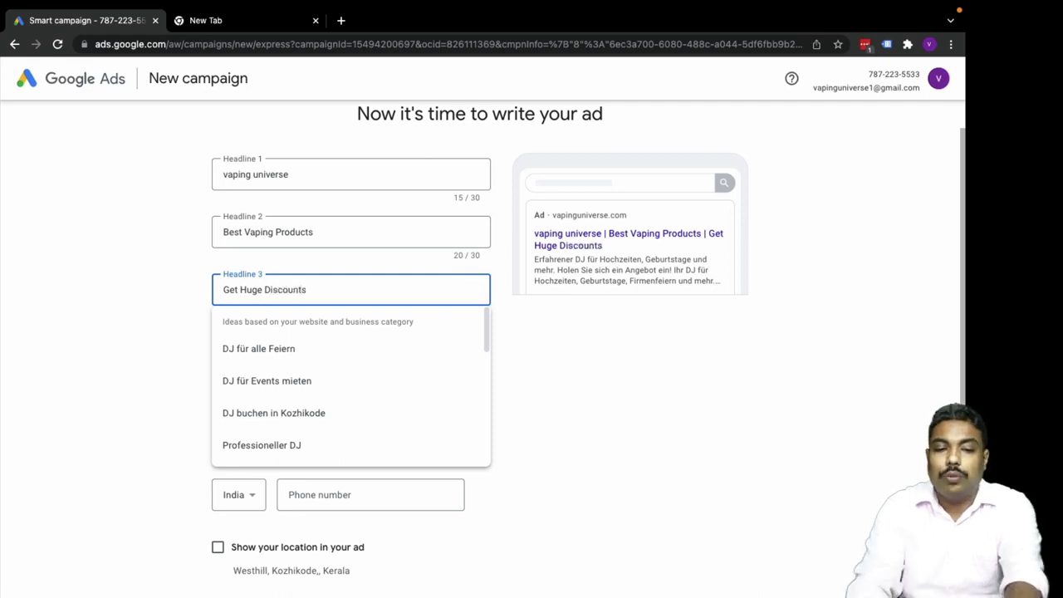
left_click(170, 300)
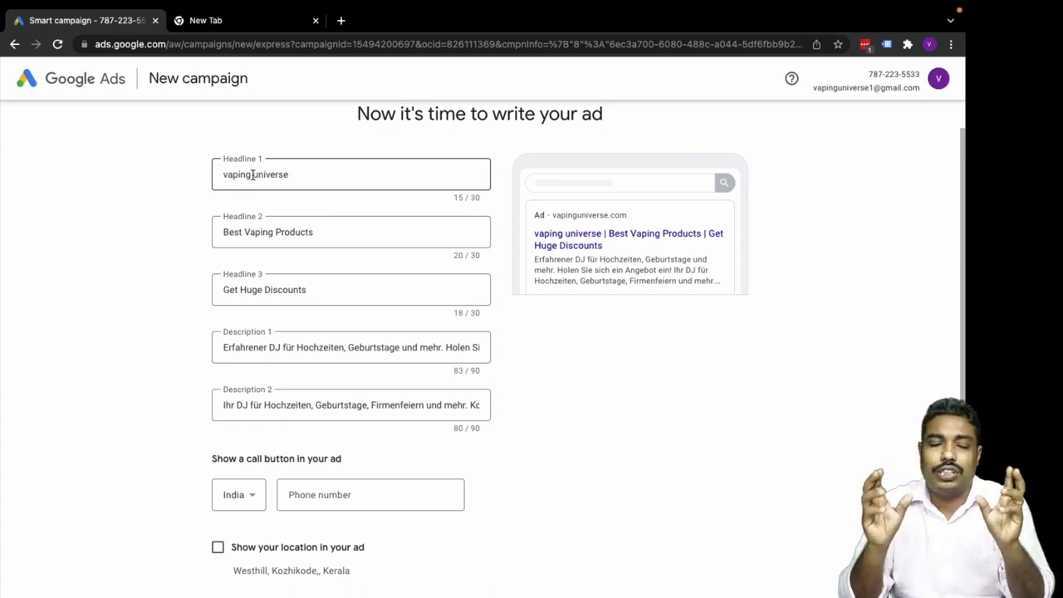
double_click(250, 234)
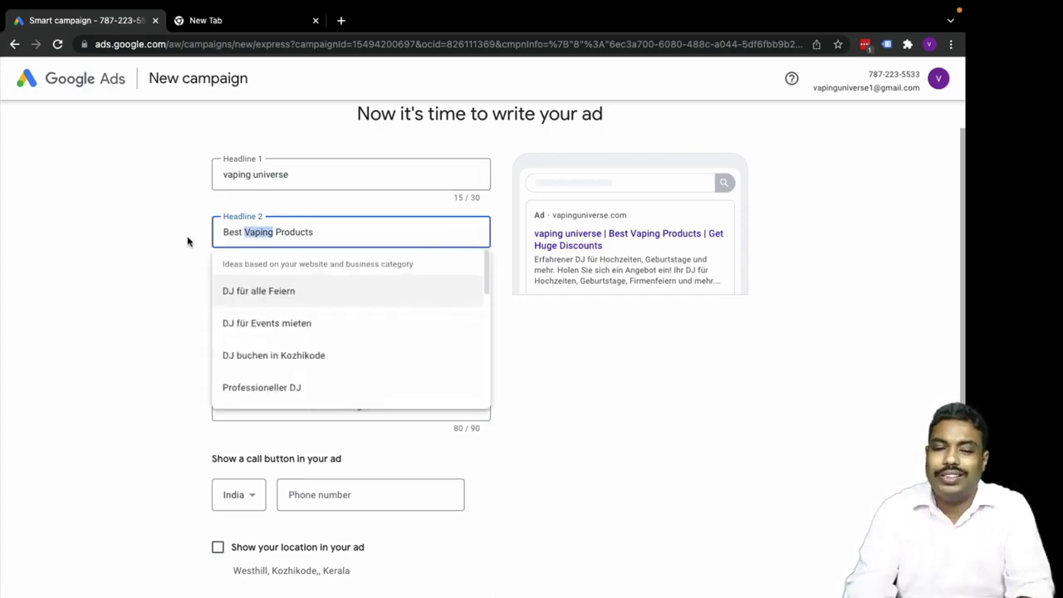
left_click(167, 250)
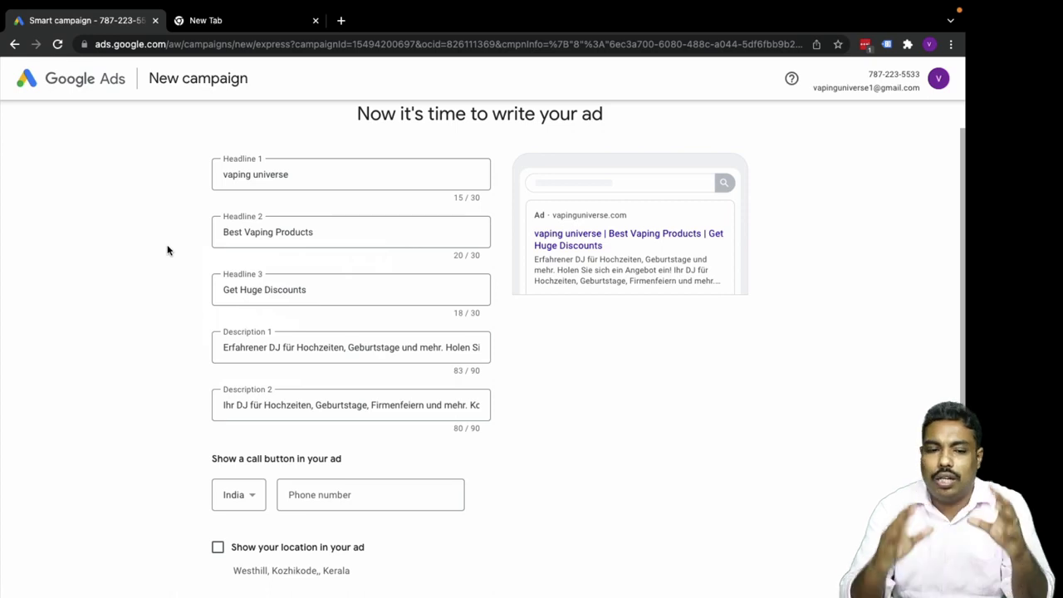
Capitalize Headline 1 so it reads 'Vaping Universe'.
left_click(225, 174)
left_click(226, 174)
key("Escape")
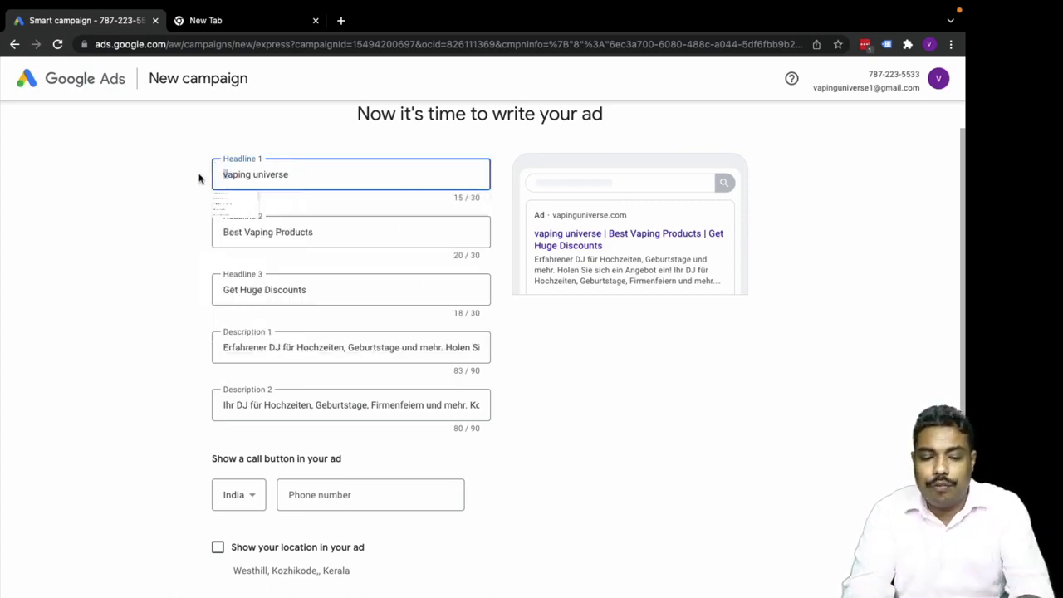
key("Delete")
type("V")
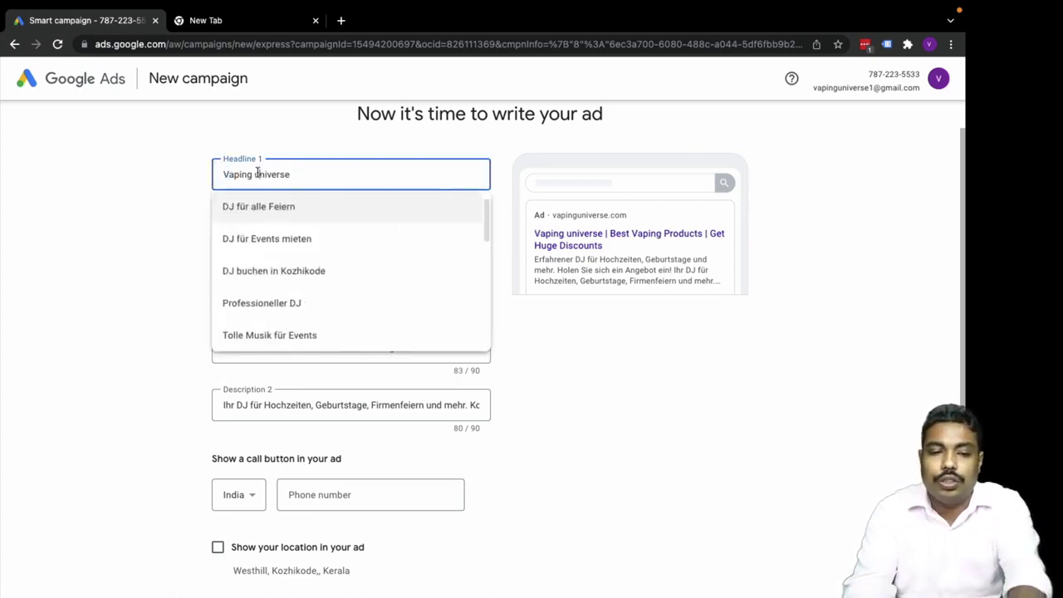
left_click(257, 173)
key("Delete")
type("U")
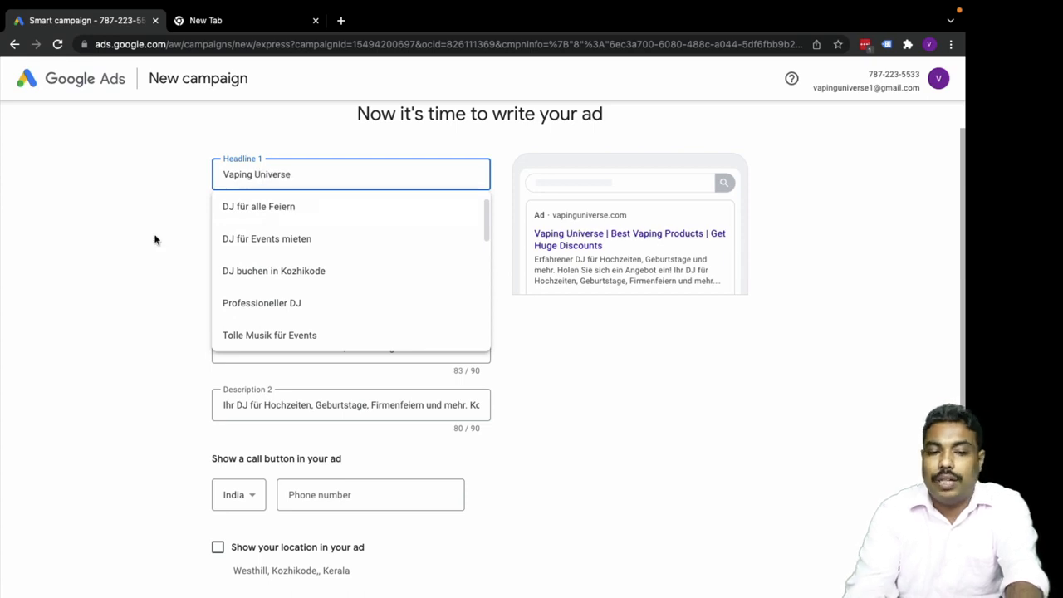
left_click(155, 240)
scroll(155, 240, "down", 1)
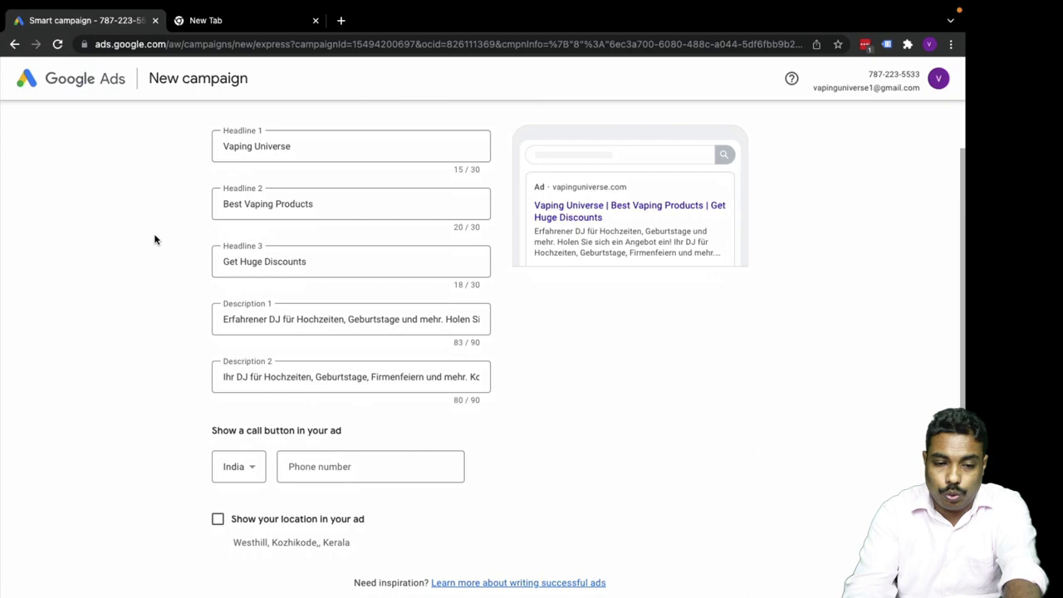
scroll(291, 246, "down", 3)
Replace Description 1's text with 'Best Vaping Products with Huge Discounts Order Now'.
left_click(289, 245)
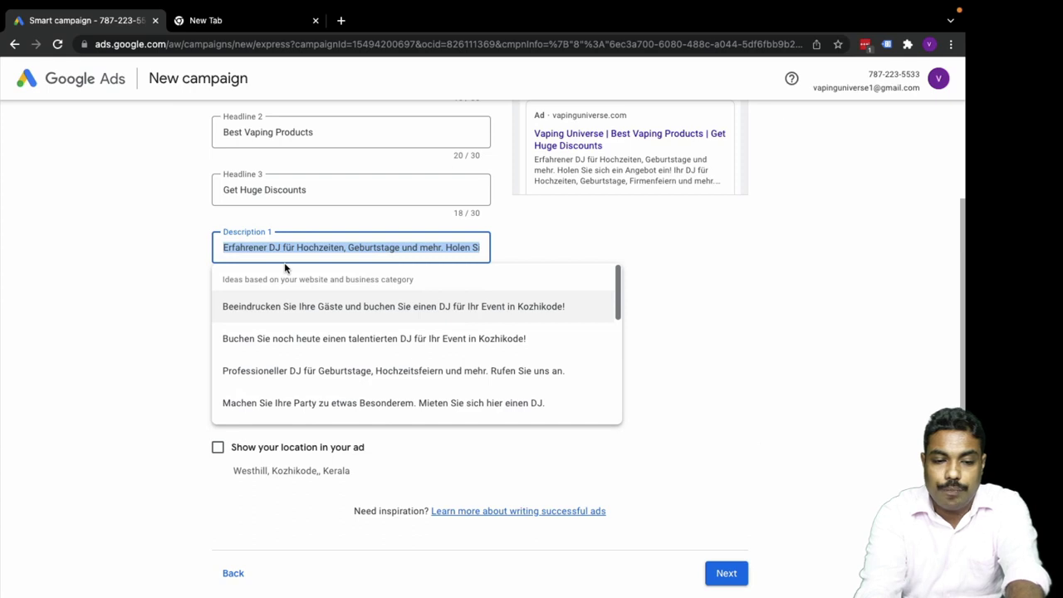
type("BestDig")
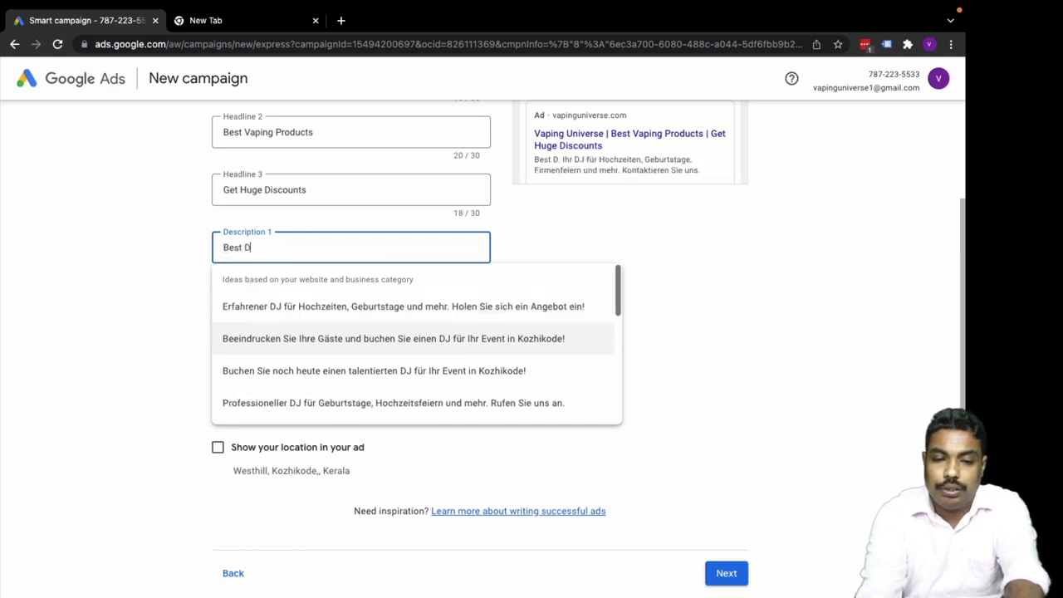
key("BackSpace")
key("BackSpace")
type("Vap")
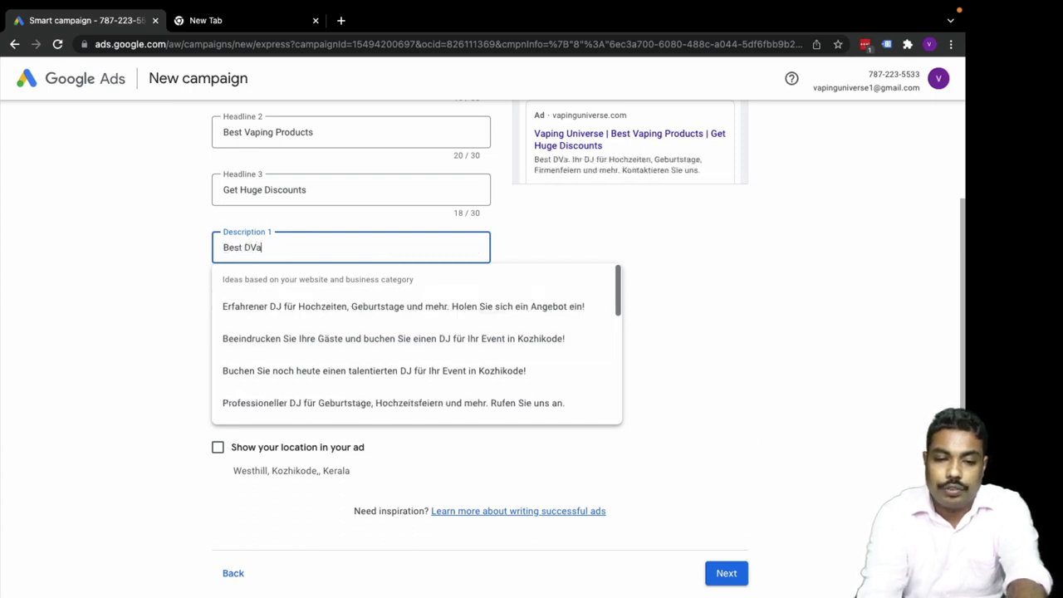
key("BackSpace")
key("BackSpace")
key("BackSpace")
key("BackSpace")
type("v")
key("BackSpace")
type("V")
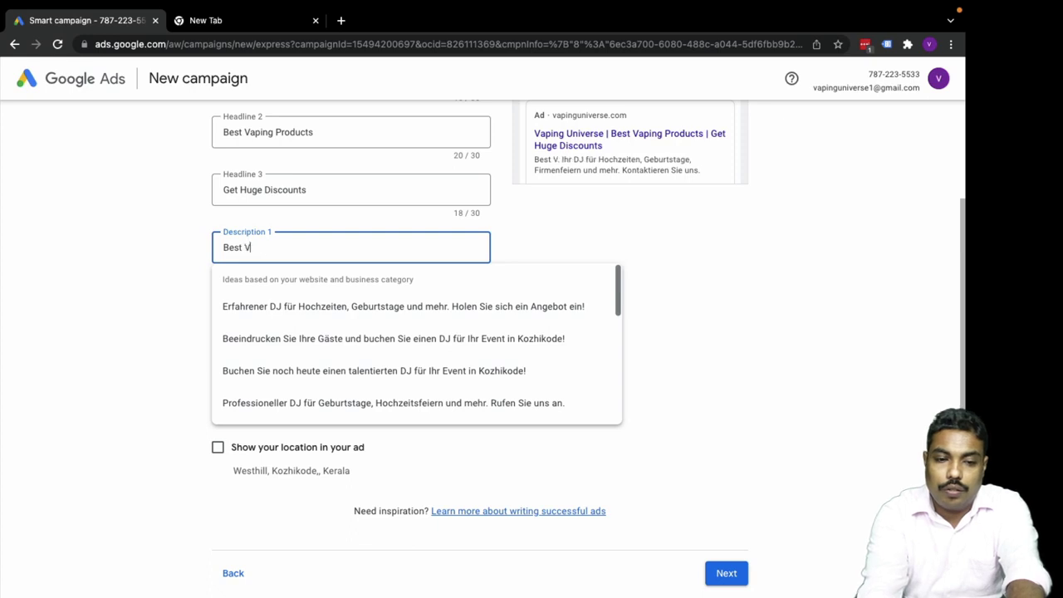
type("aping Products ")
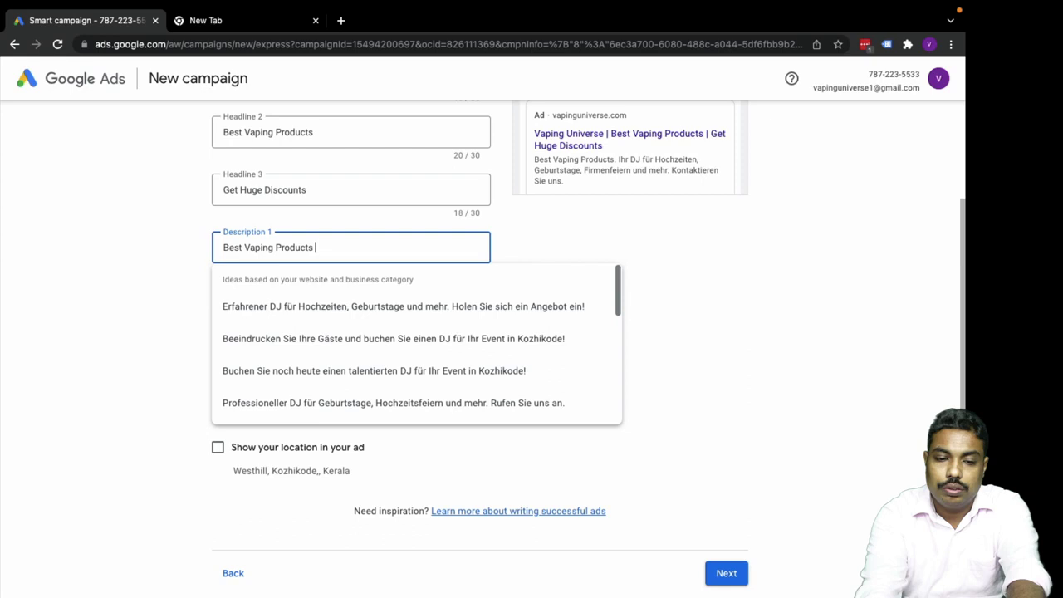
type("with Hug")
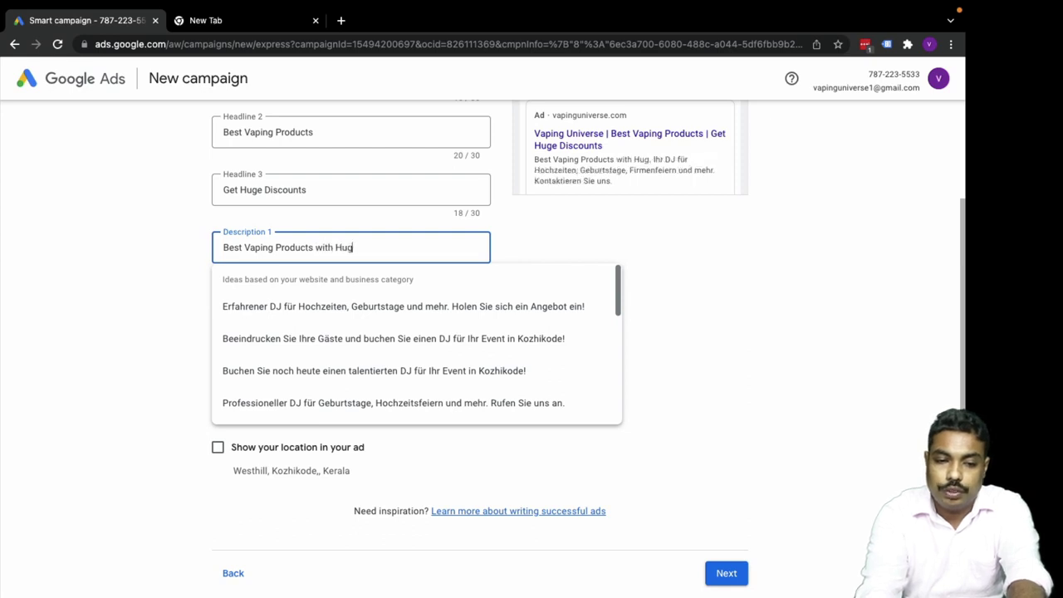
type("e Disc")
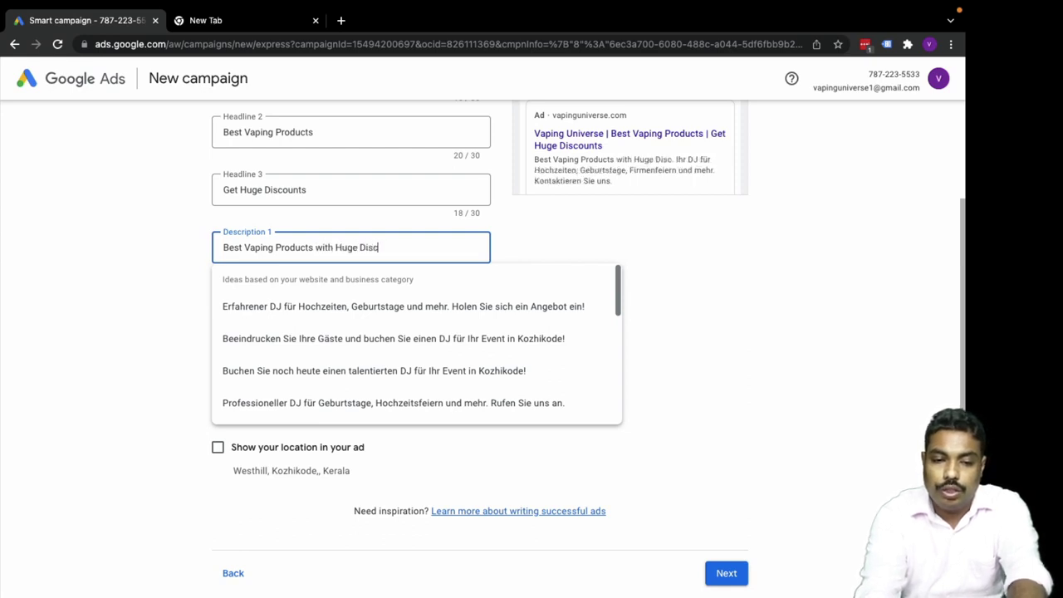
type("ounts ")
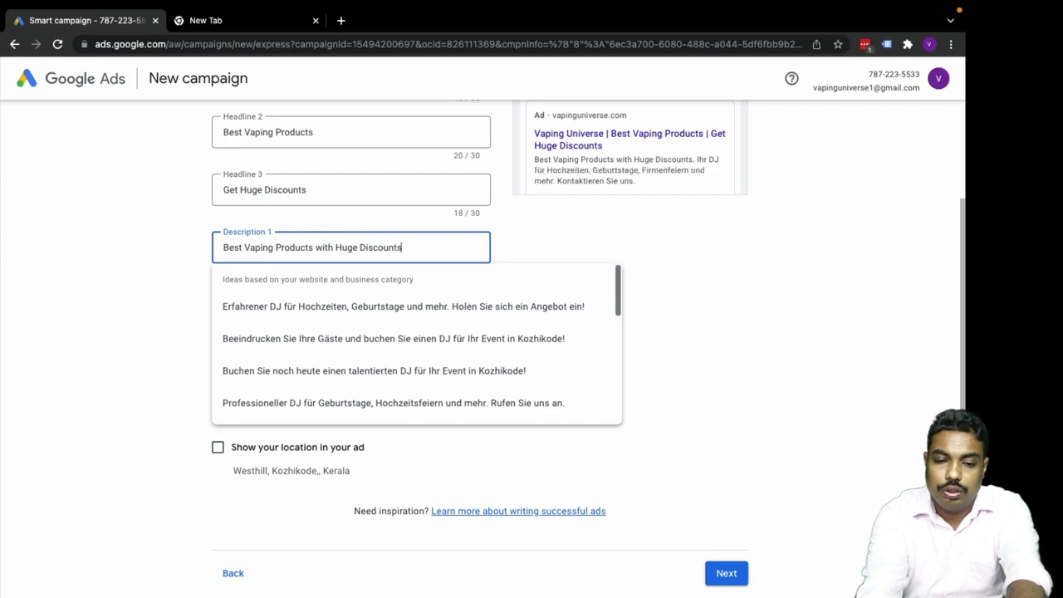
type("Order ")
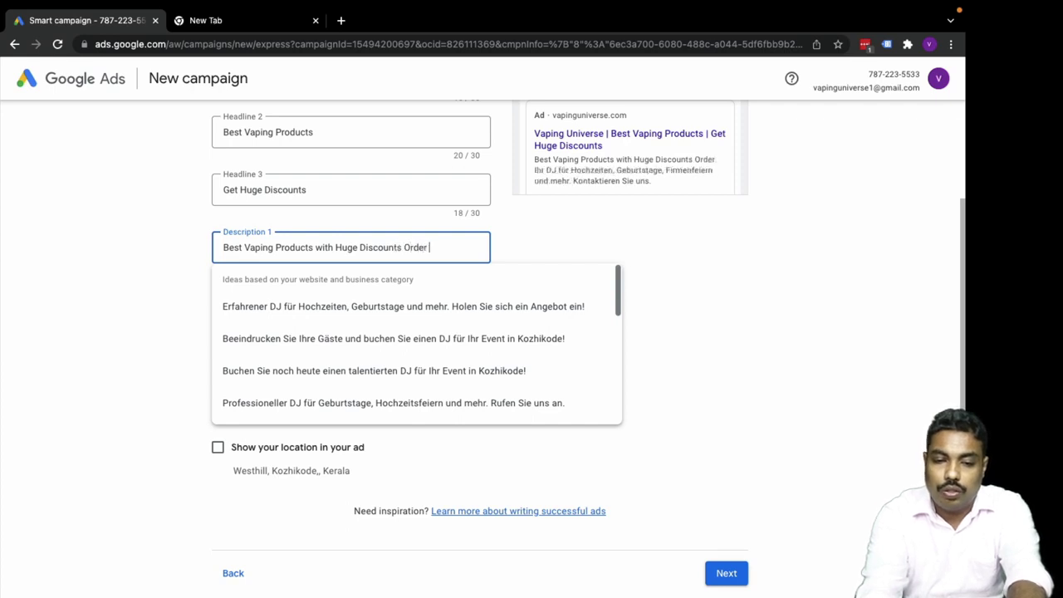
type("Now")
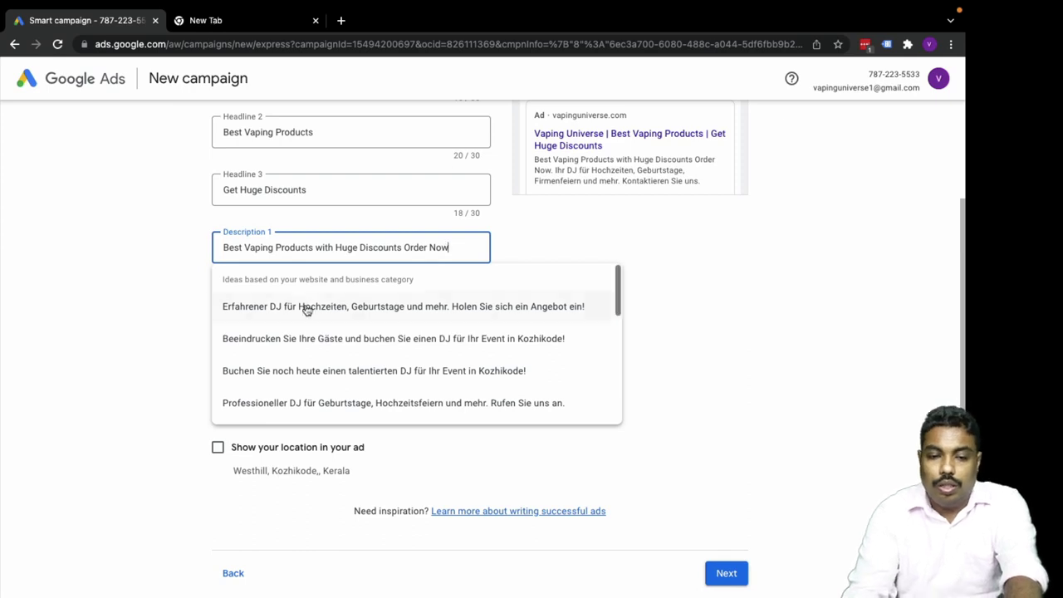
left_click(115, 311)
Rewrite Description 2 as a vaping sentence beginning 'If you are planing to...'.
left_click(281, 305)
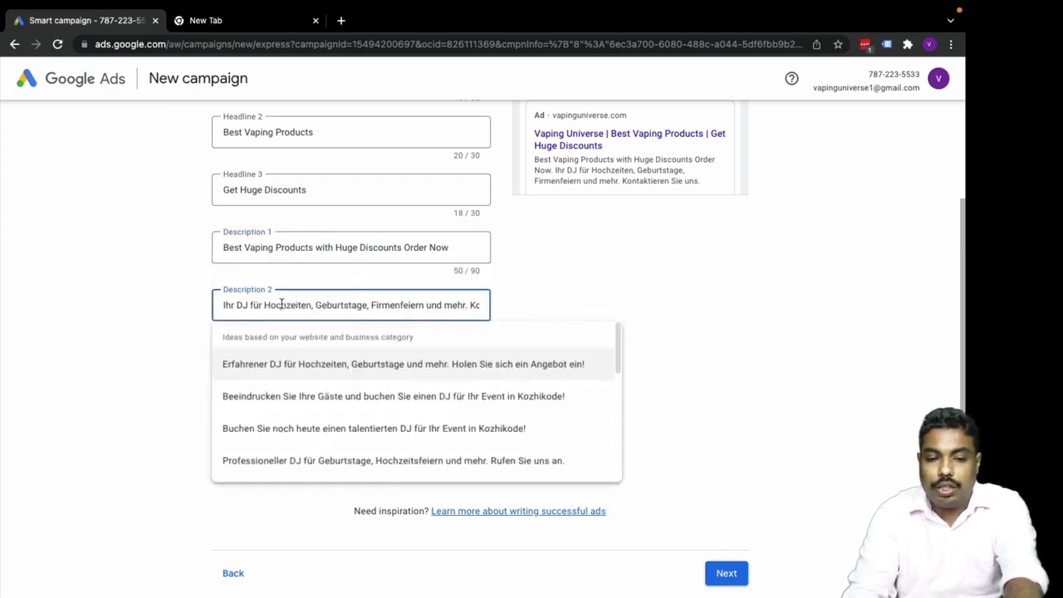
double_click(281, 305)
triple_click(281, 305)
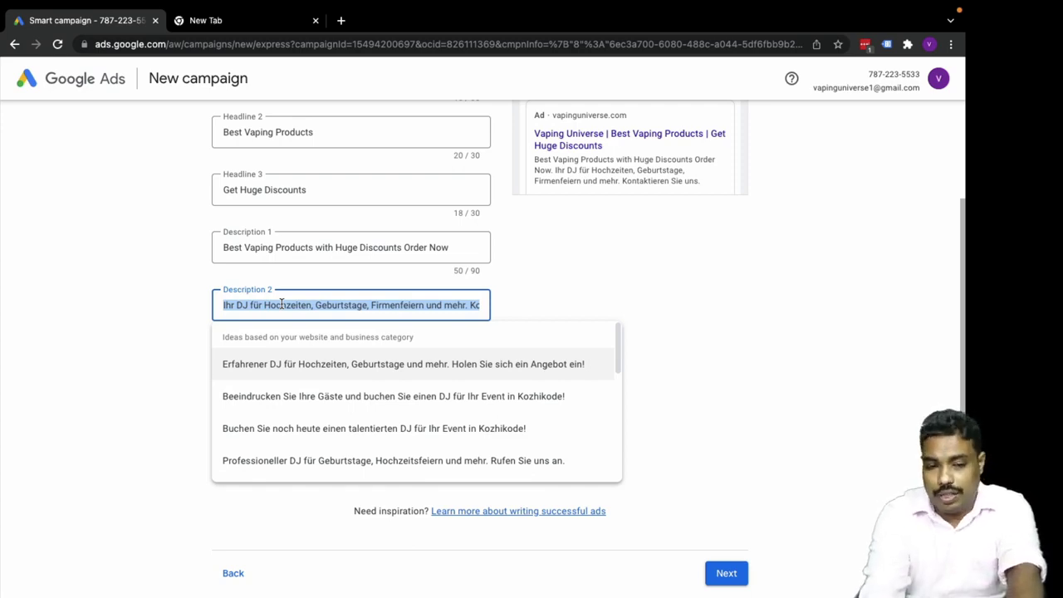
type("IF")
key("BackSpace")
type("f YOU ARE")
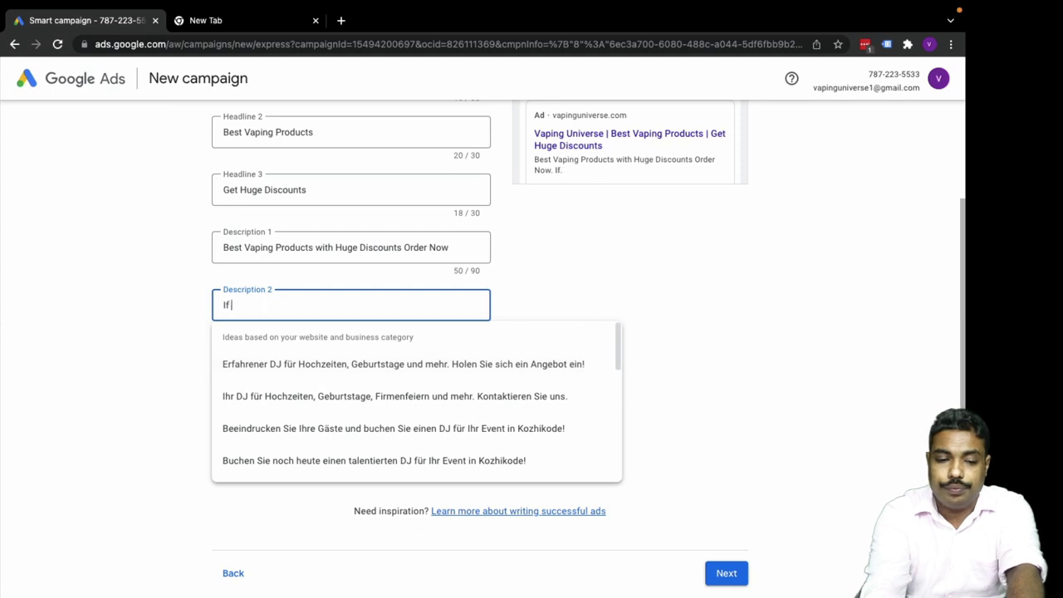
key("BackSpace")
key("BackSpace")
key("BackSpace")
key("BackSpace")
key("BackSpace")
key("BackSpace")
key("BackSpace")
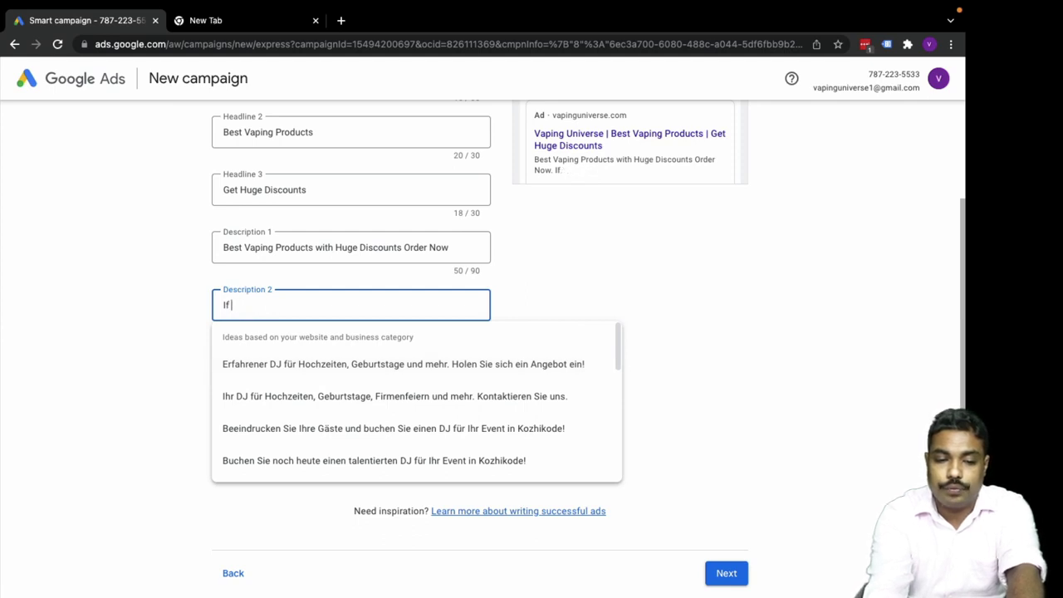
type("YO")
key("BackSpace")
key("BackSpace")
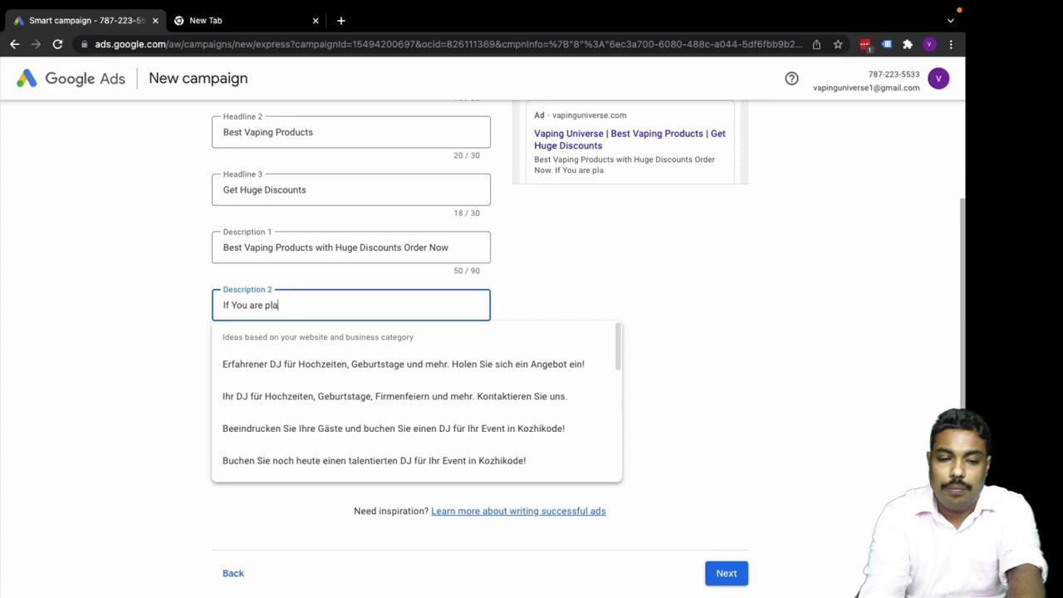
type("ou are planing to ")
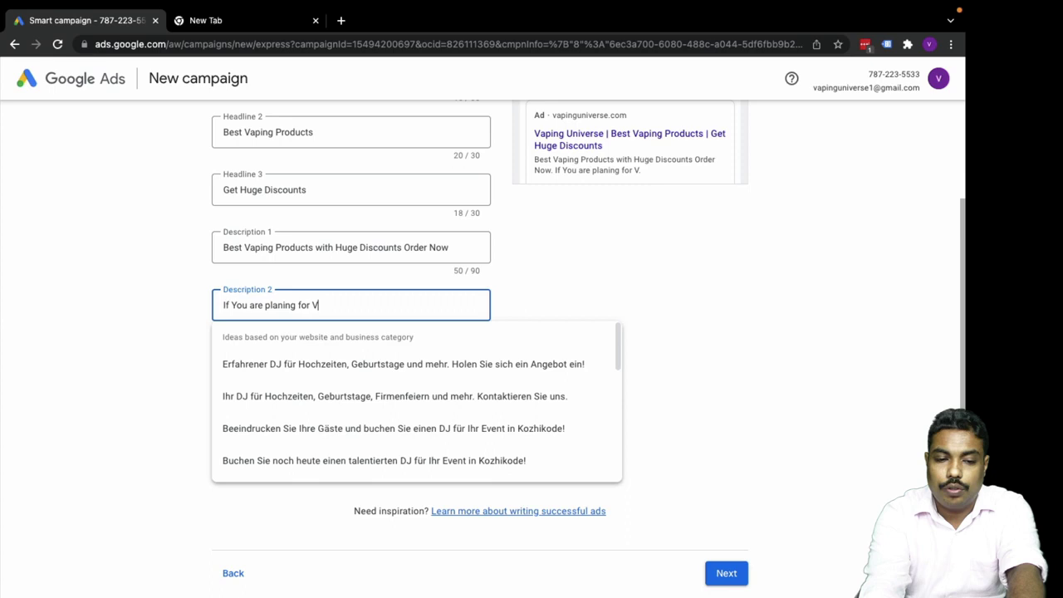
type("ing Produt")
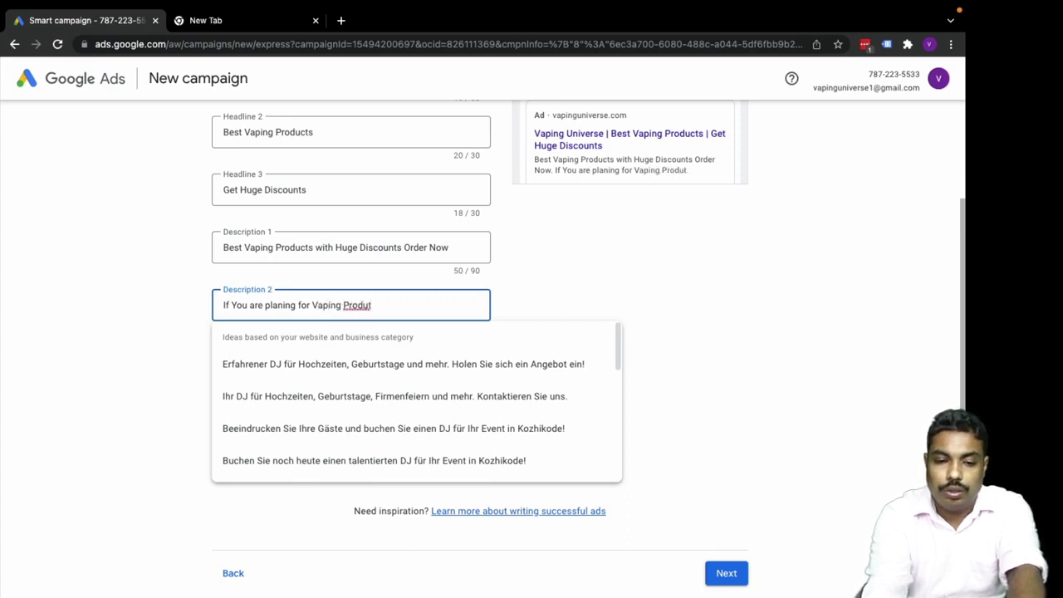
key("BackSpace")
key("BackSpace")
type("ucts the")
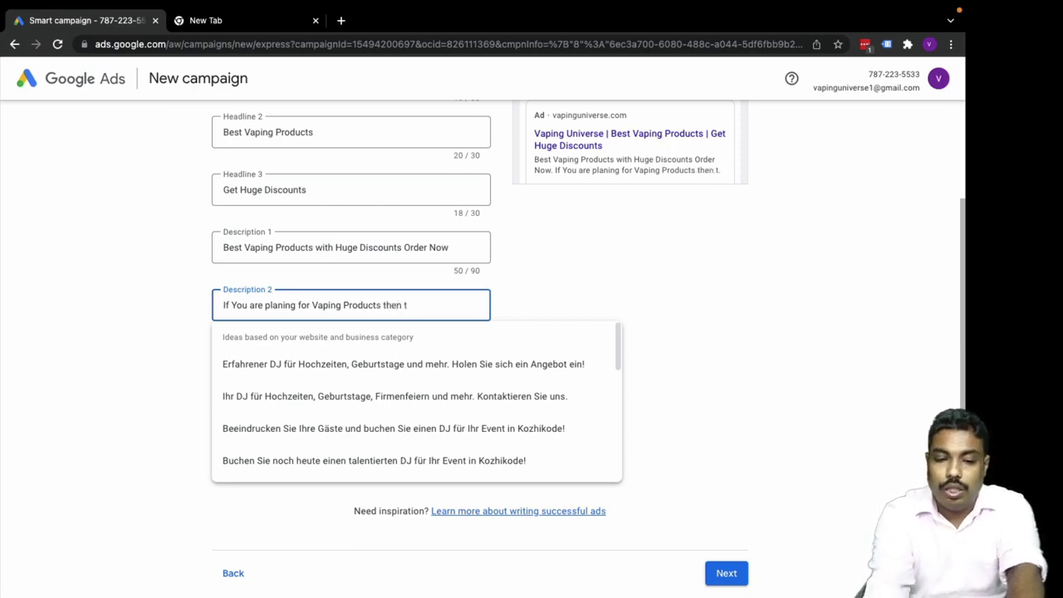
type("n Vapping")
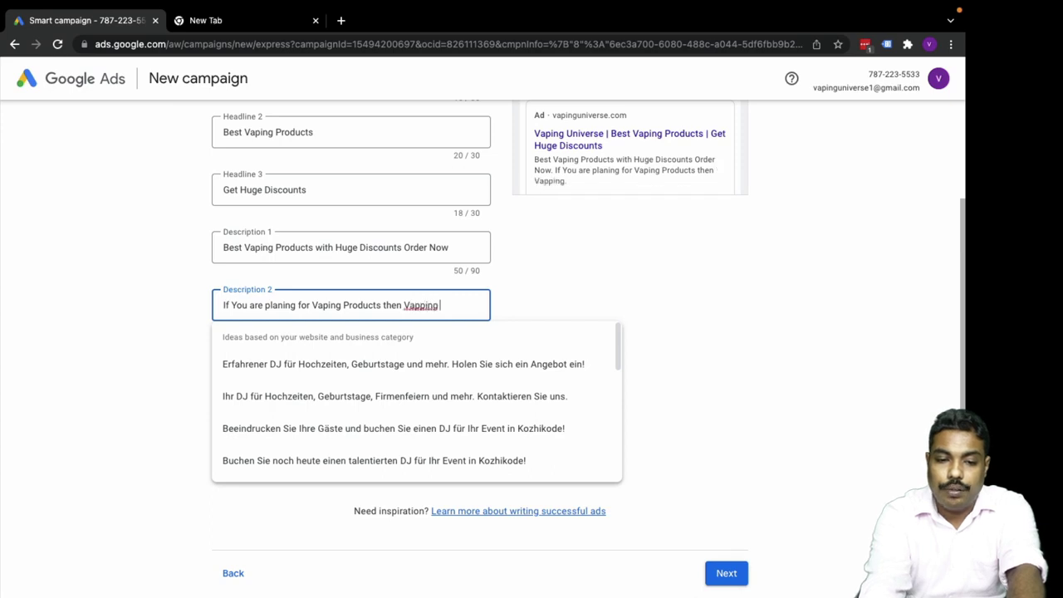
Fix 'Vapping' and finish Description 2 with 'is the best place to go About'.
scroll(420, 415, "up", 2)
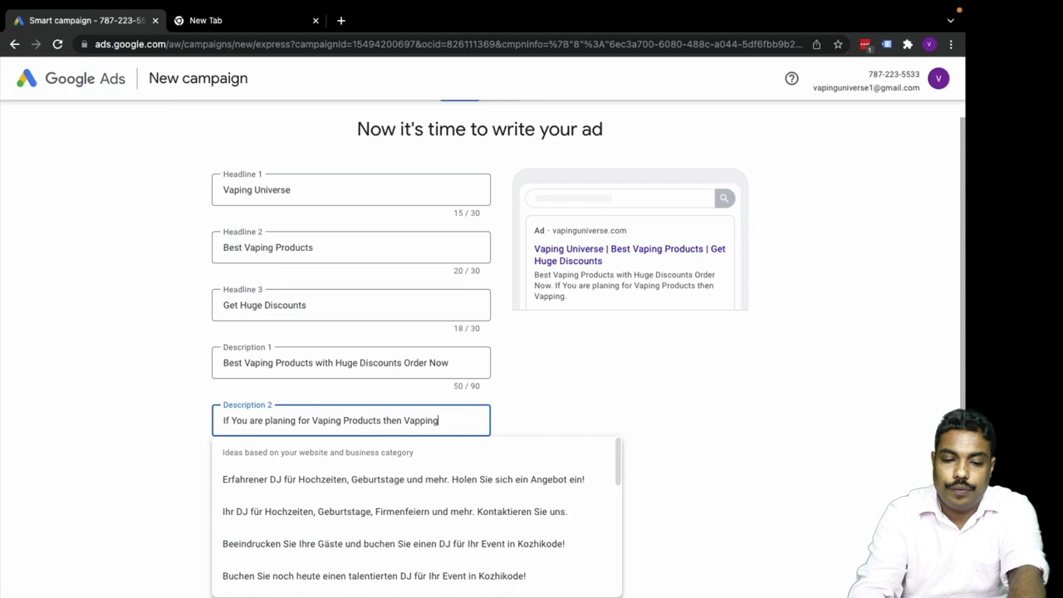
left_click(418, 421)
key("BackSpace")
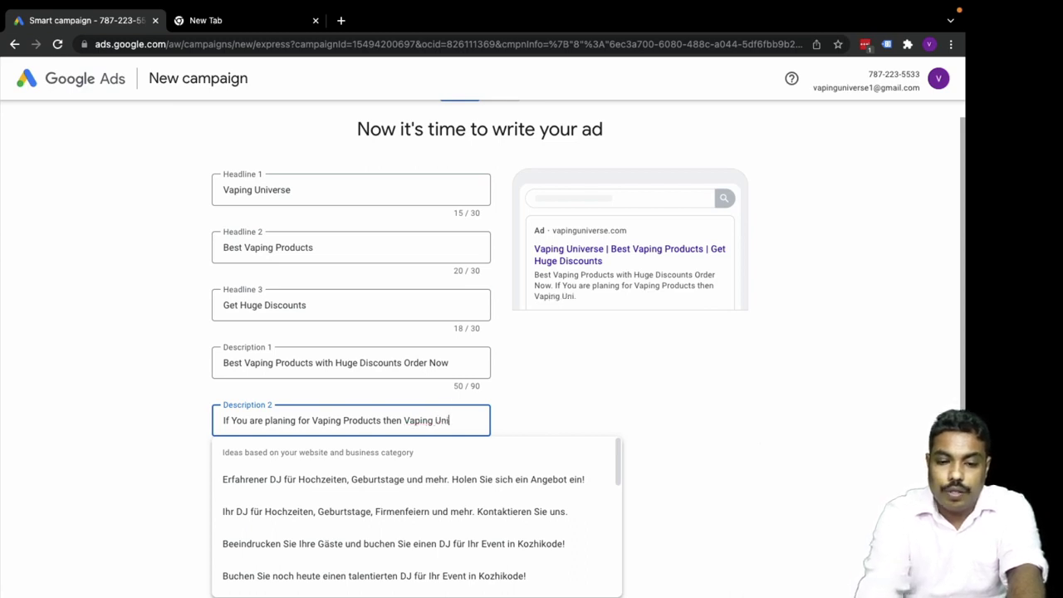
type("is the best plea")
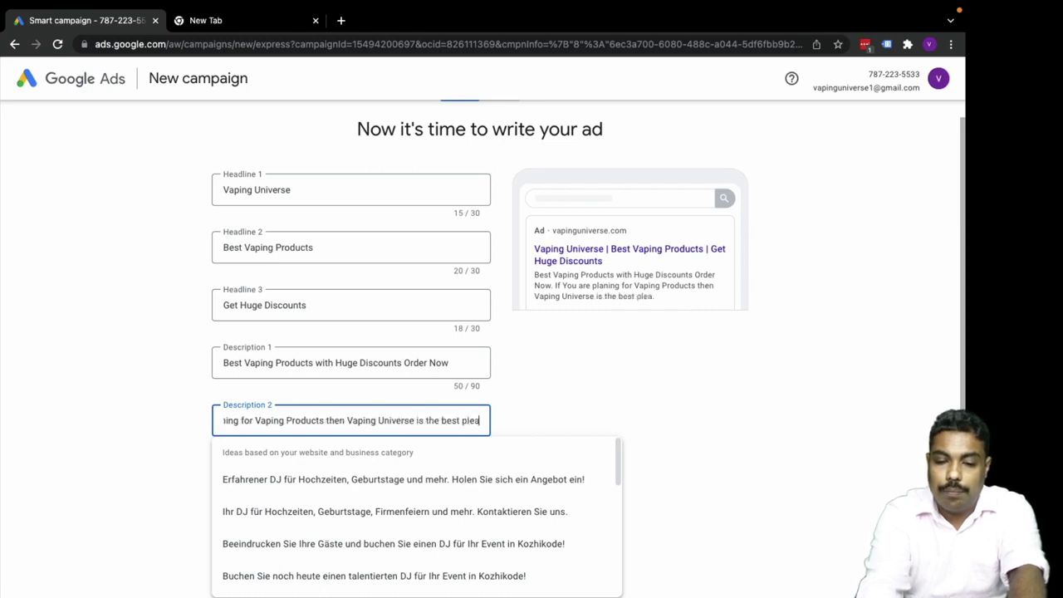
key("BackSpace")
key("BackSpace")
type("ace to")
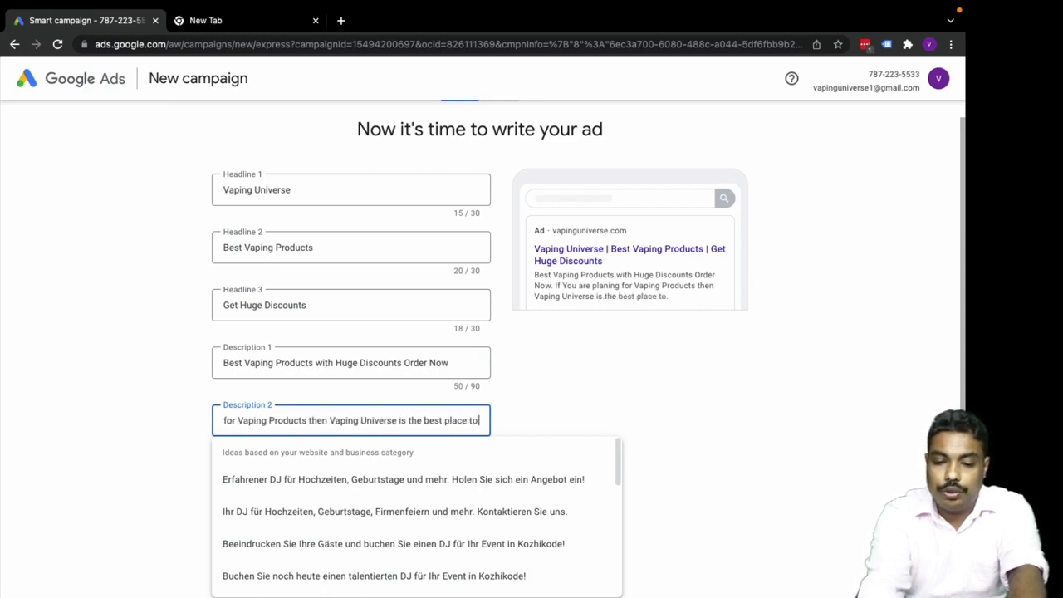
type(" go A")
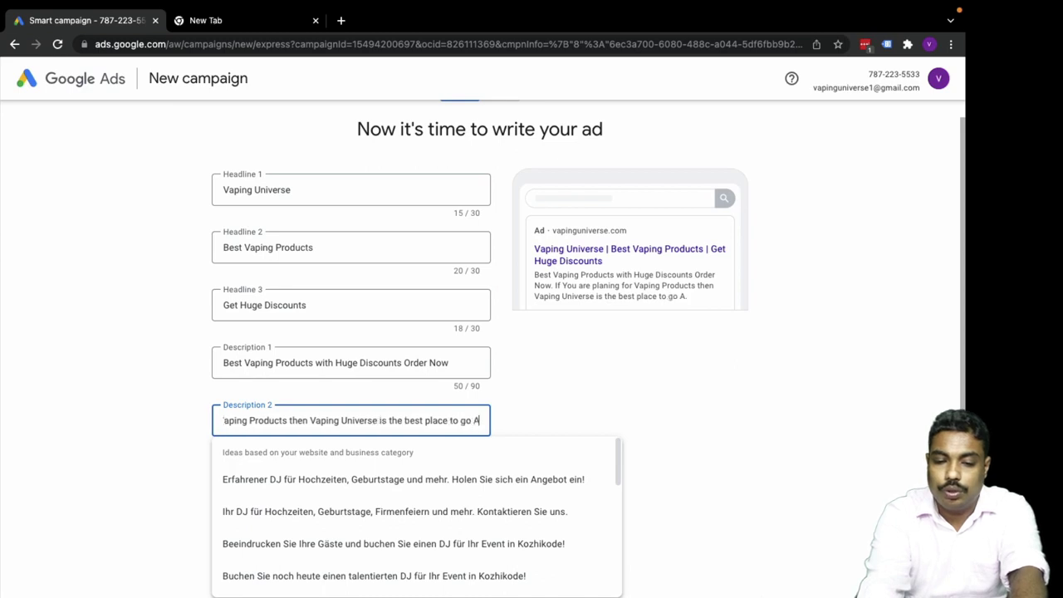
type("bout.")
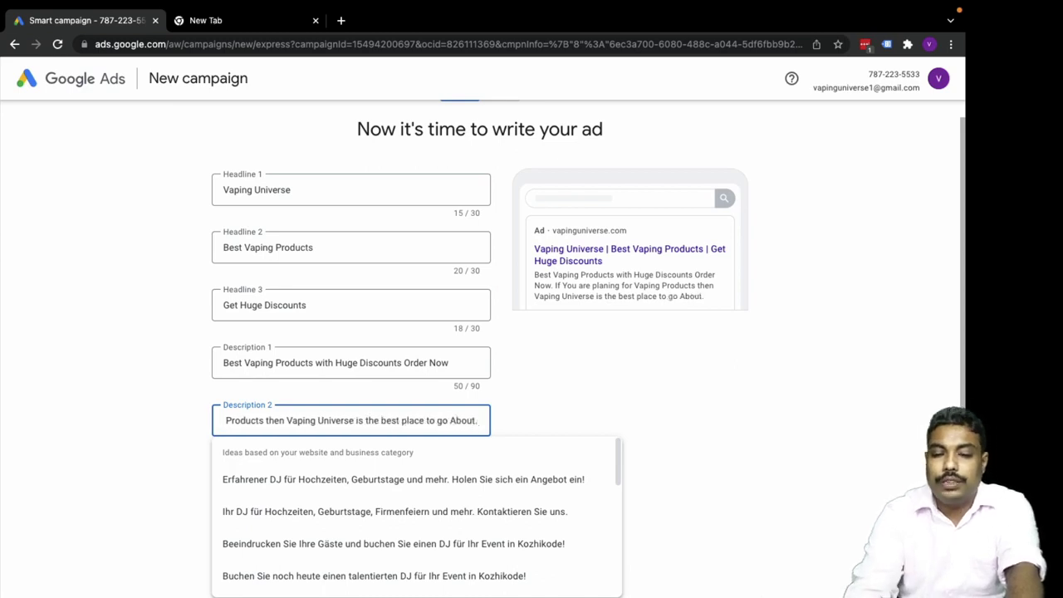
type(" Check")
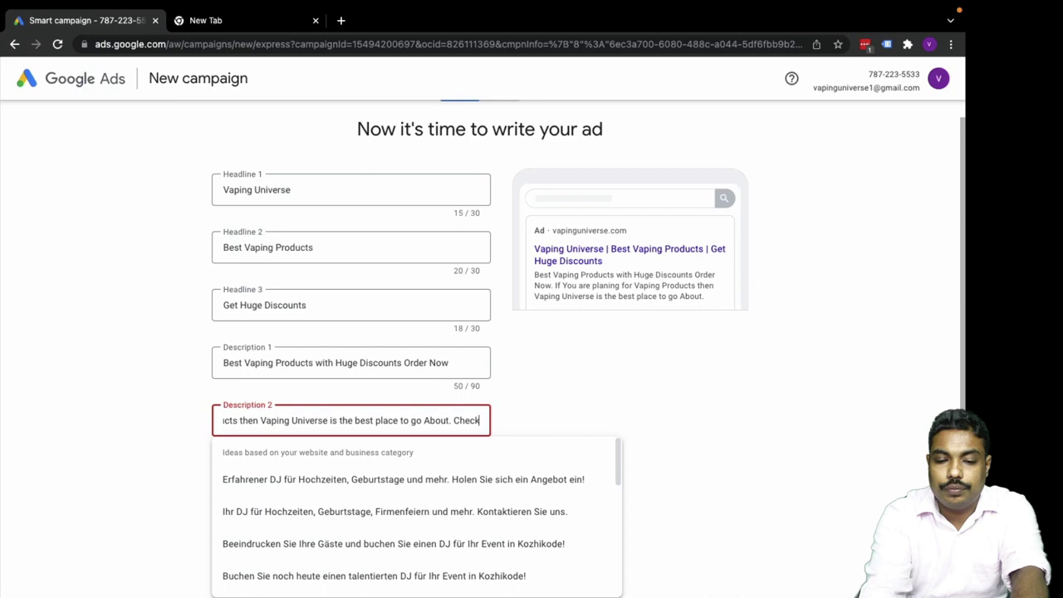
key("BackSpace")
key("BackSpace")
key("BackSpace")
key("BackSpace")
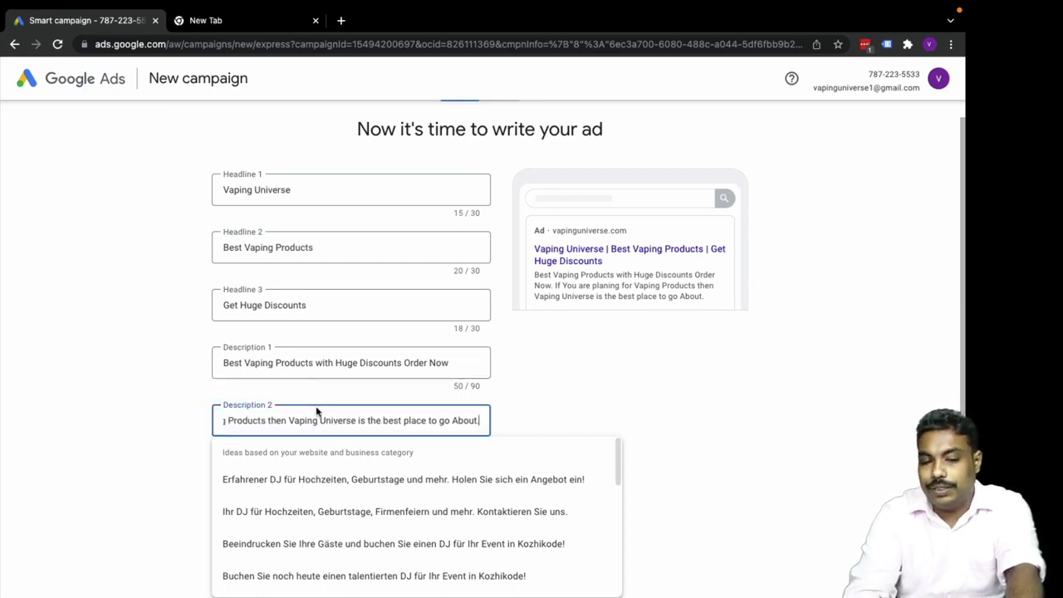
triple_click(292, 420)
key("ctrl+c")
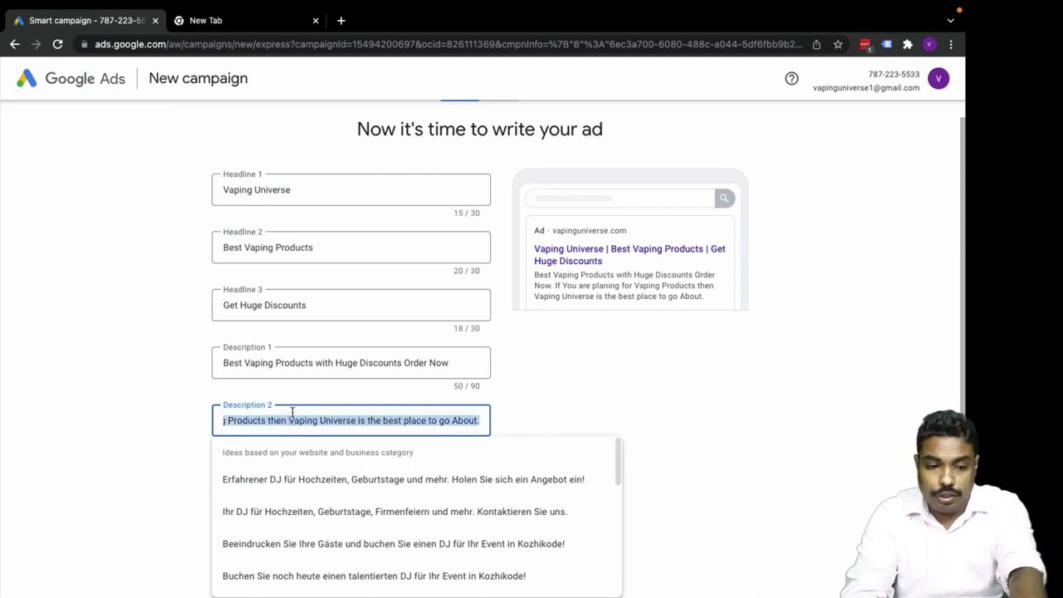
left_click(50, 550)
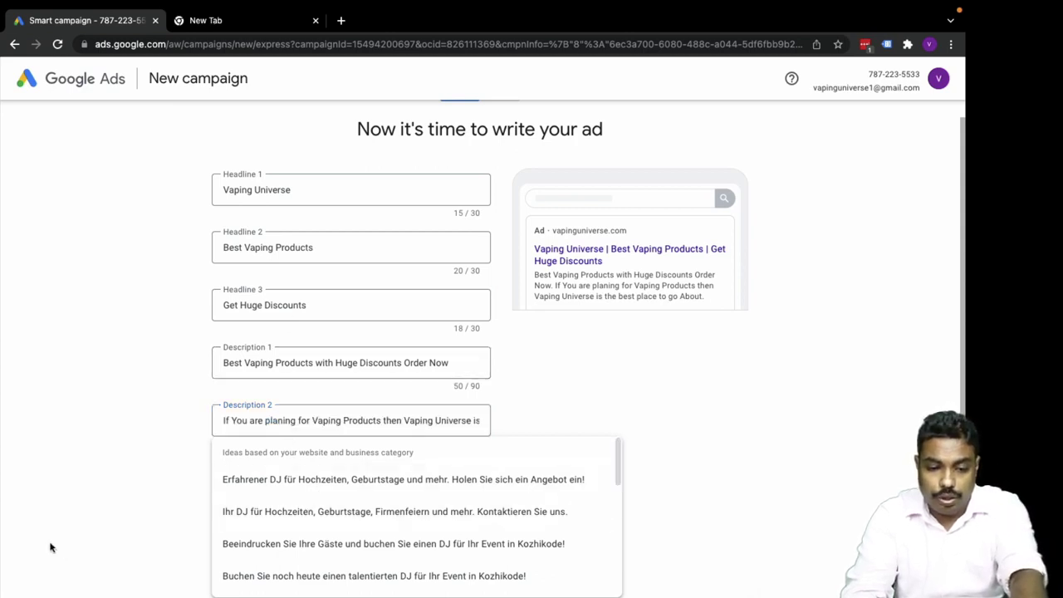
Stash the new sentence in a spare tab and move the discounts line into Description 2.
left_click(264, 24)
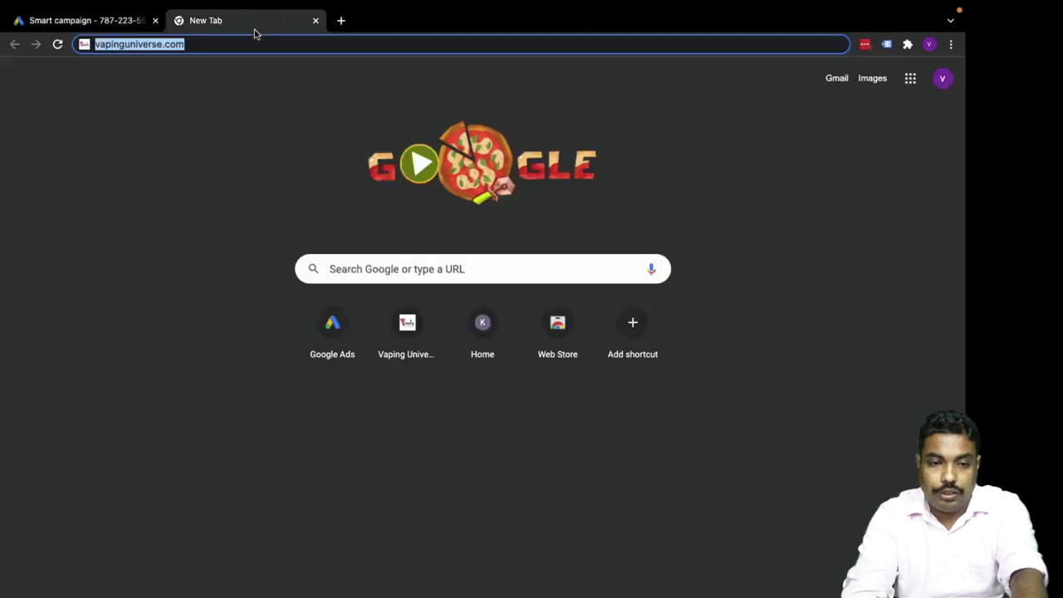
key("ctrl+v")
left_click(91, 29)
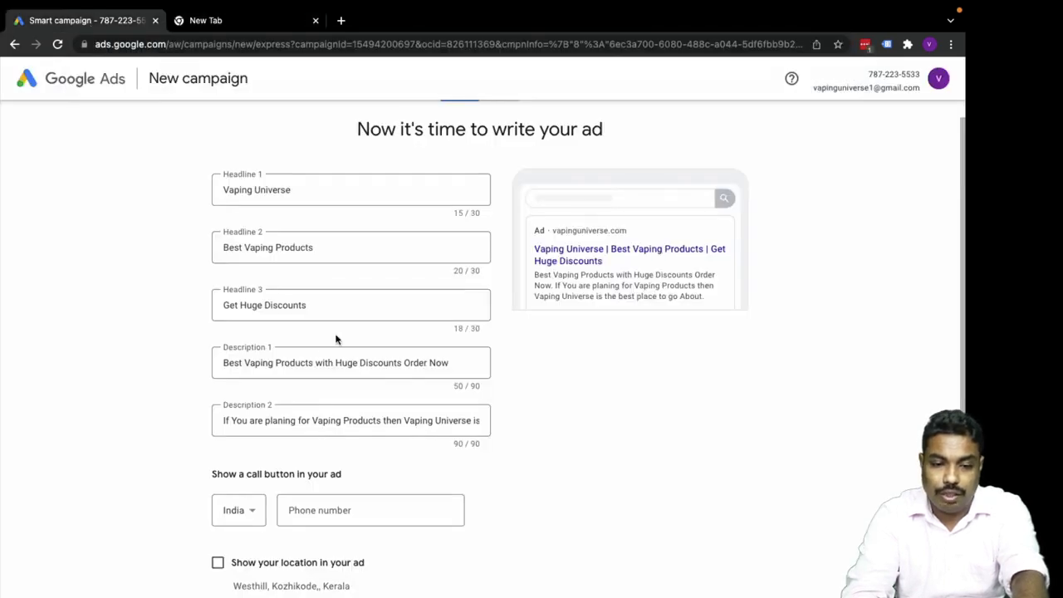
left_click(302, 360)
key("ctrl+c")
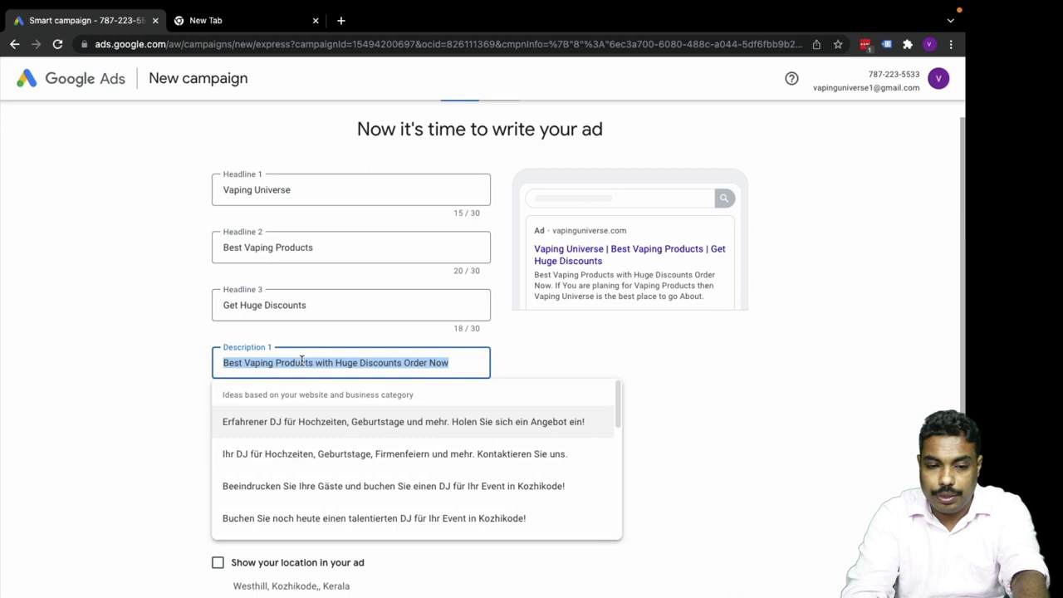
key("BackSpace")
left_click(152, 402)
double_click(257, 421)
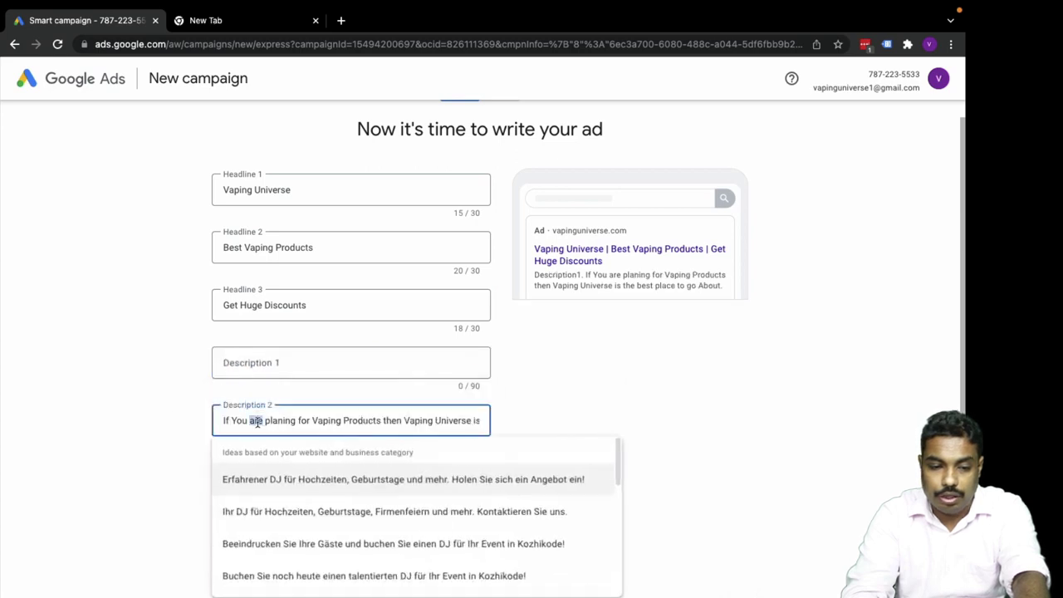
key("ctrl+a")
key("ctrl+v")
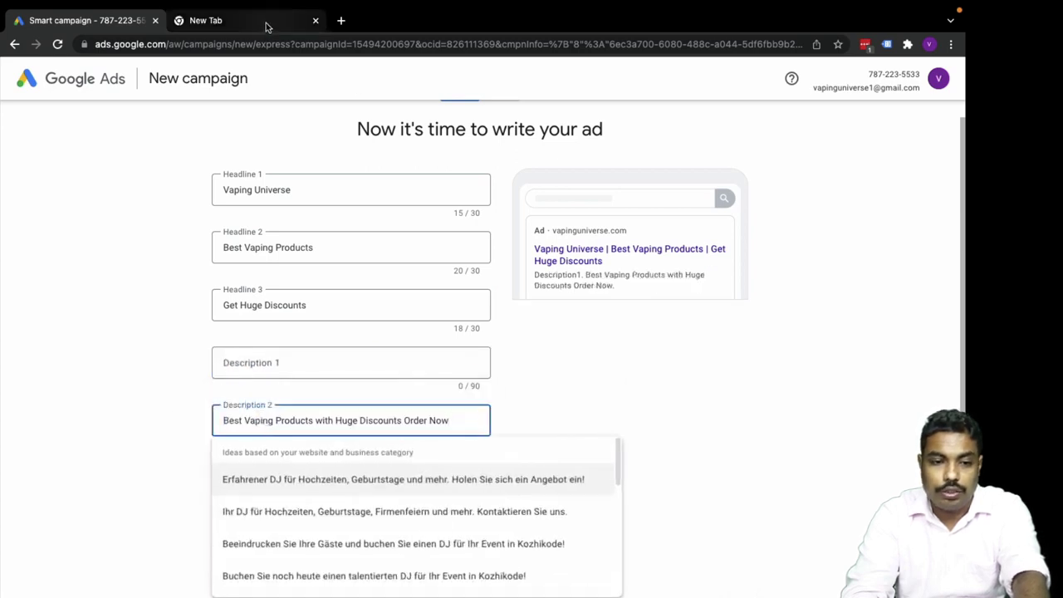
Paste the saved Vaping Universe sentence into the empty Description 1.
left_click(265, 27)
left_click(227, 39)
key("ctrl+c")
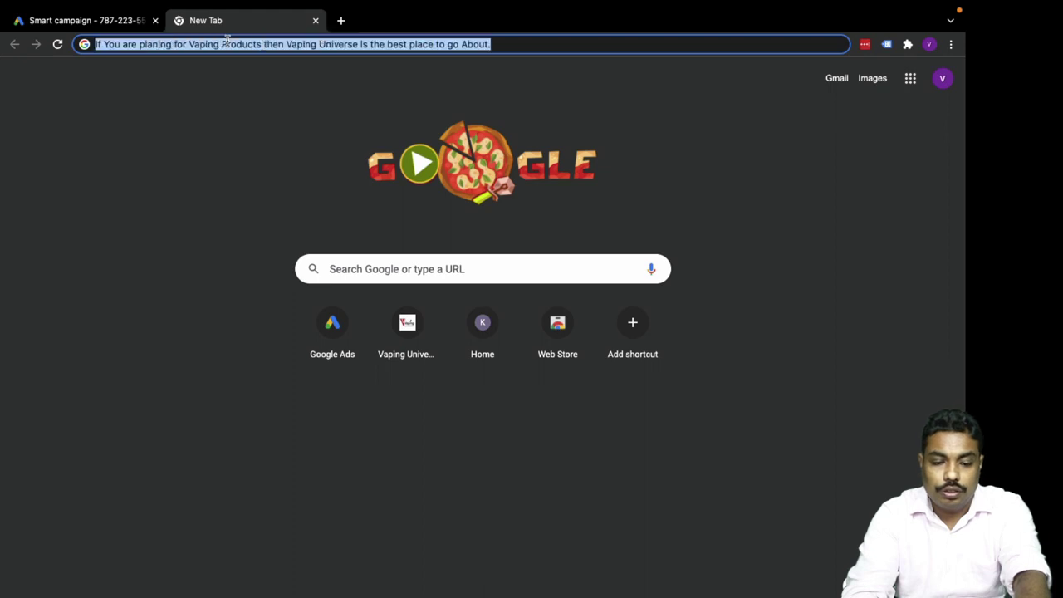
key("BackSpace")
left_click(108, 24)
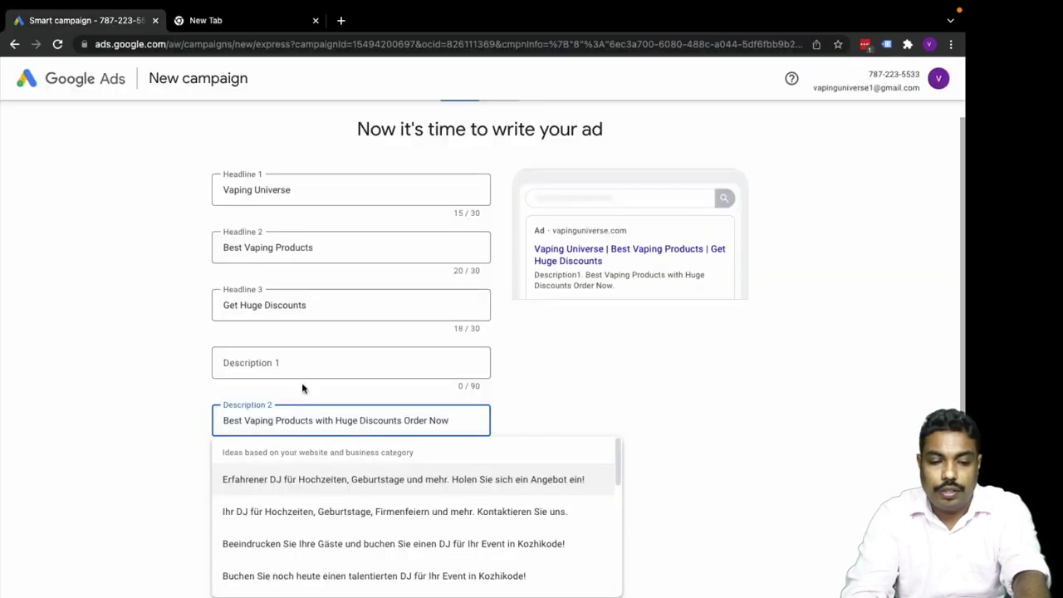
left_click(290, 362)
key("ctrl+v")
Add a call button with the business phone number for India and show the business location.
left_click(156, 419)
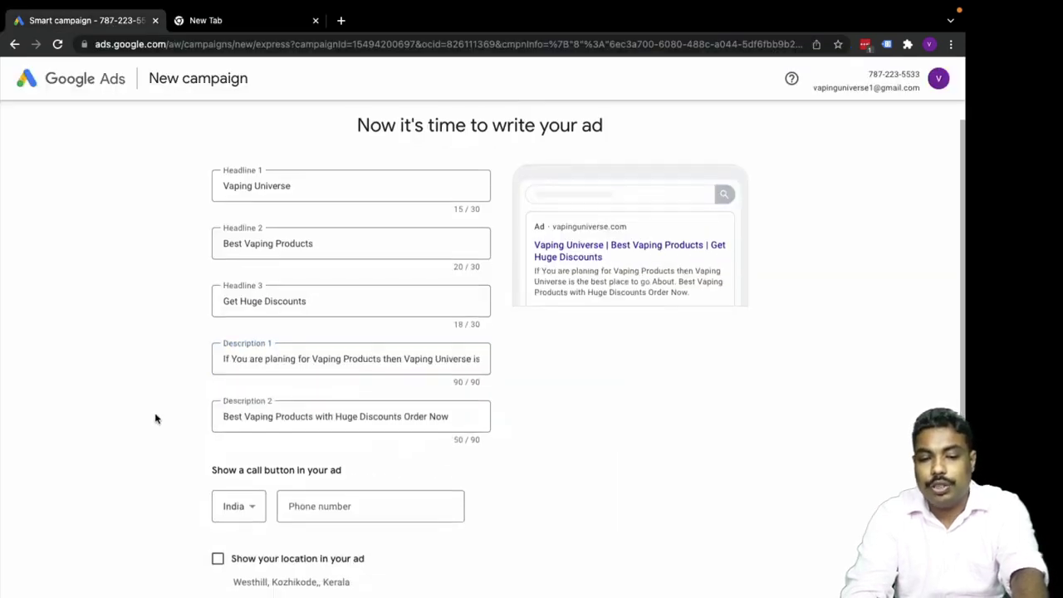
scroll(200, 444, "down", 1)
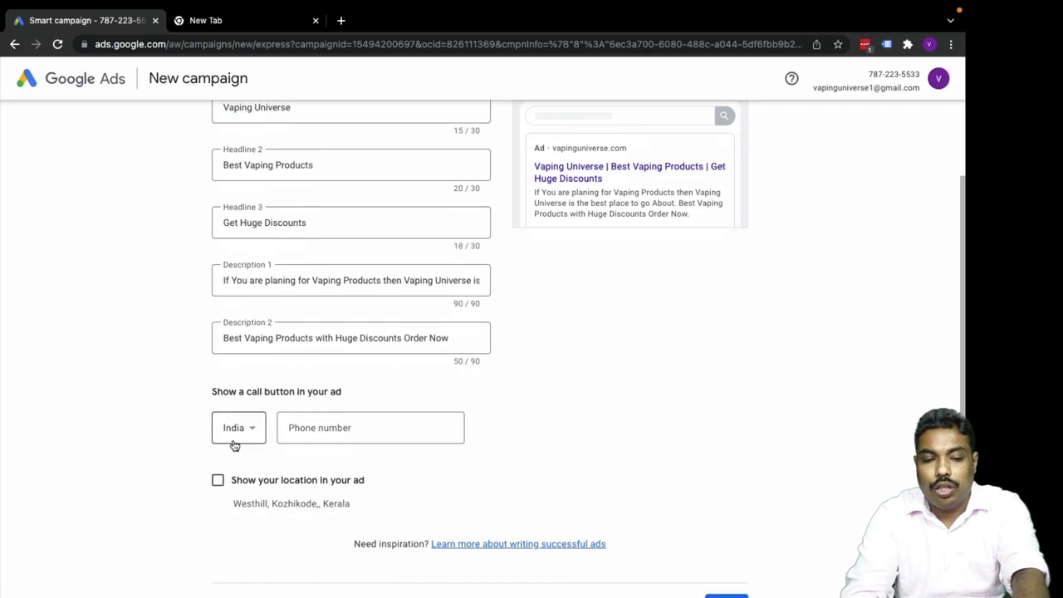
left_click(237, 431)
left_click(235, 429)
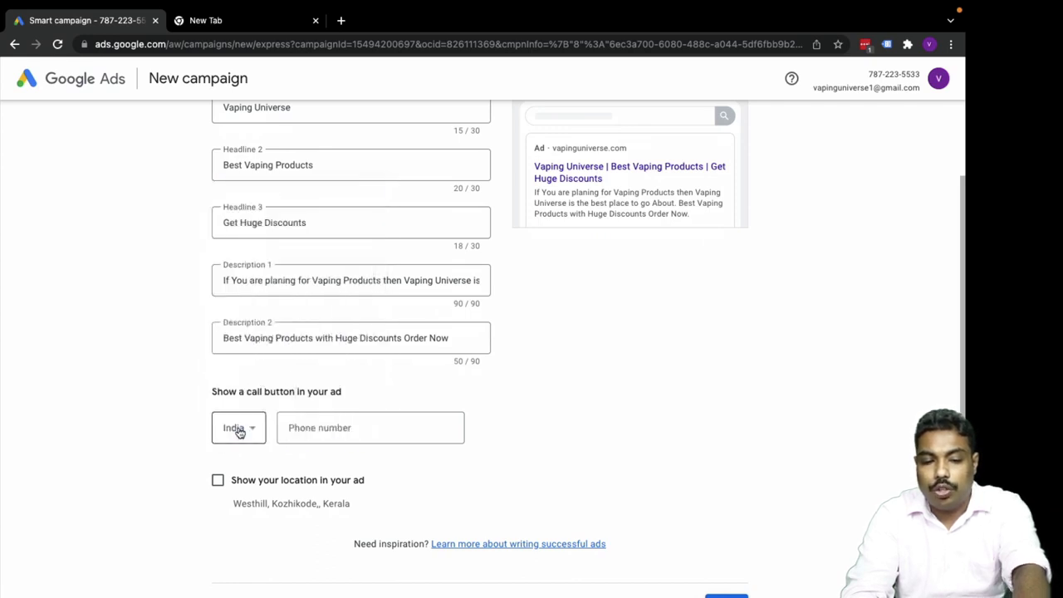
left_click(318, 426)
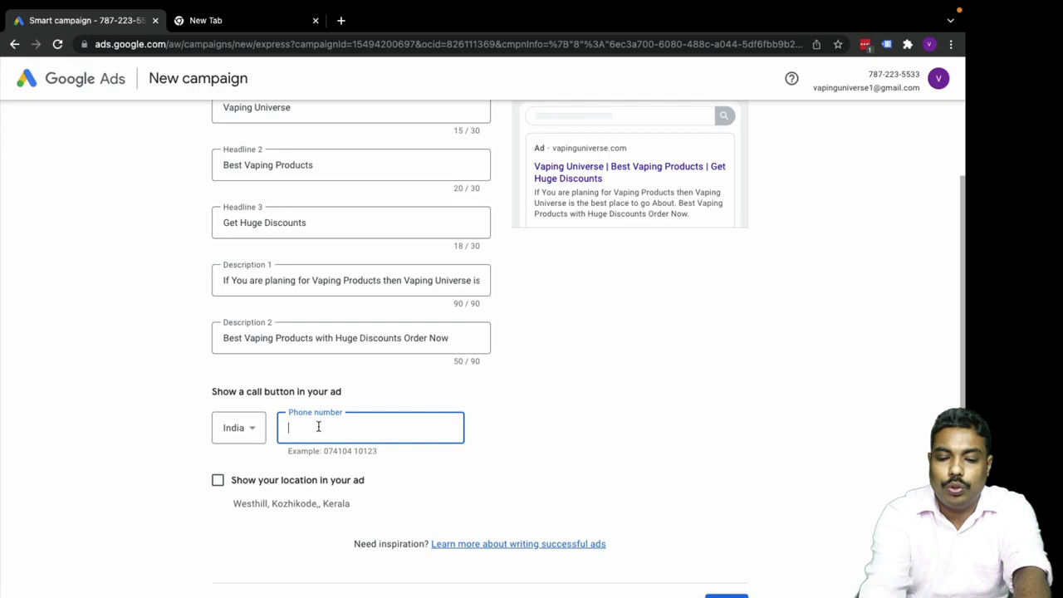
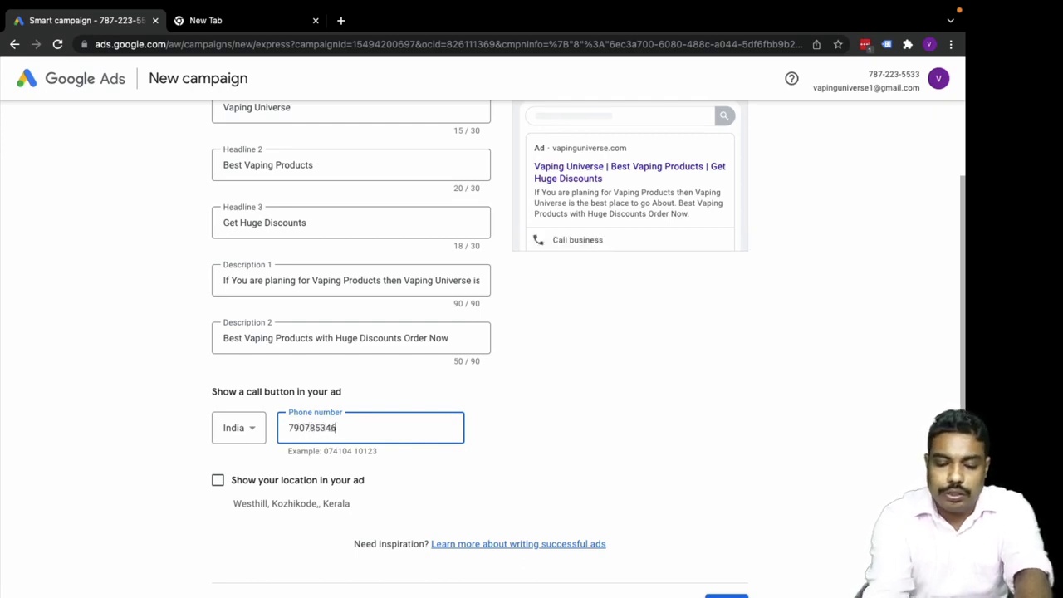
left_click(137, 495)
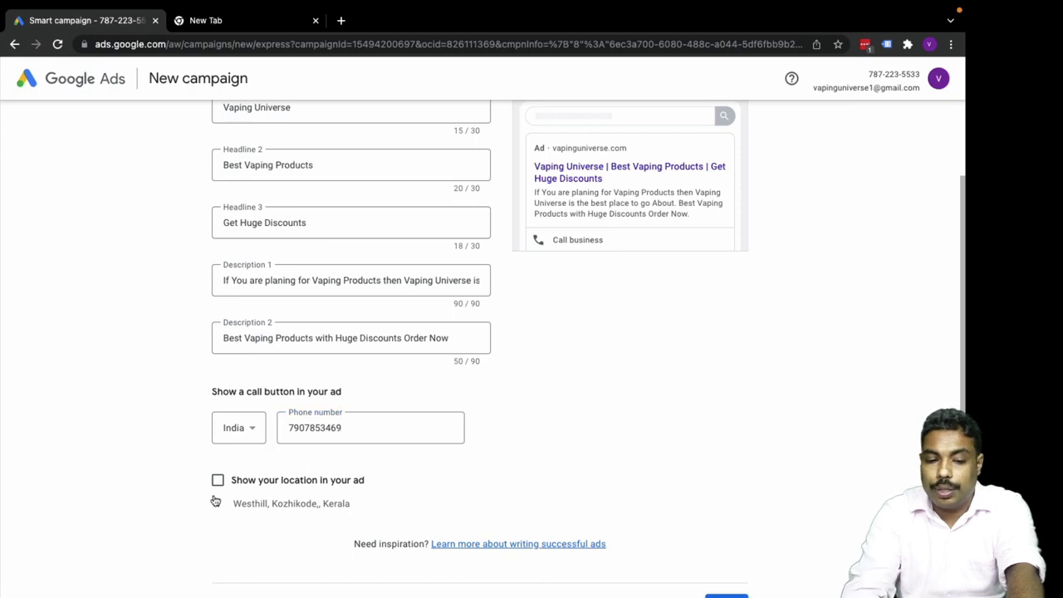
scroll(216, 500, "down", 2)
left_click(220, 400)
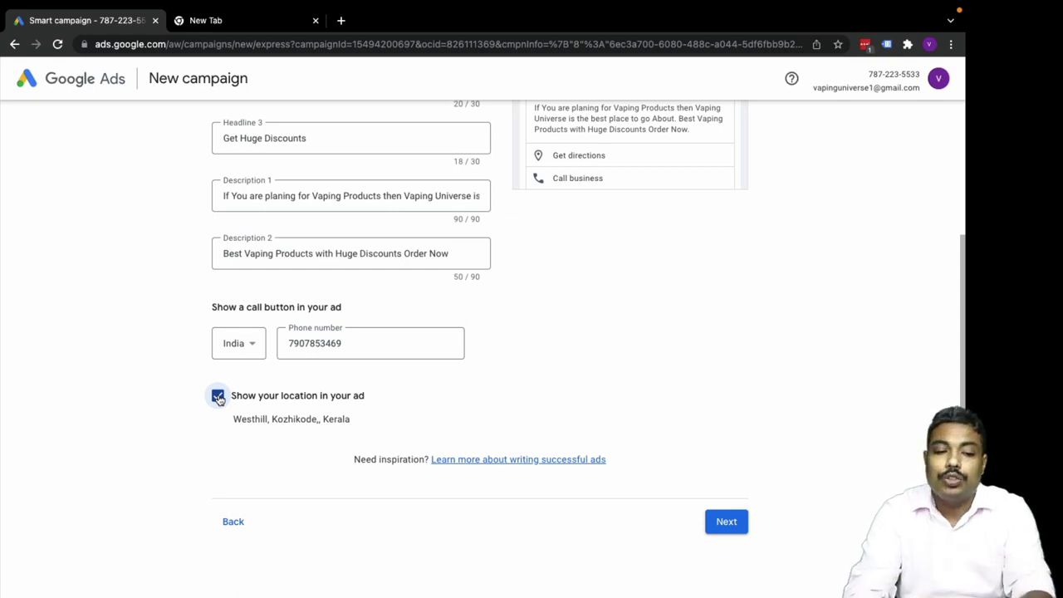
Remove the business location from the ad and review the form and preview headline.
left_click(218, 397)
scroll(164, 432, "up", 3)
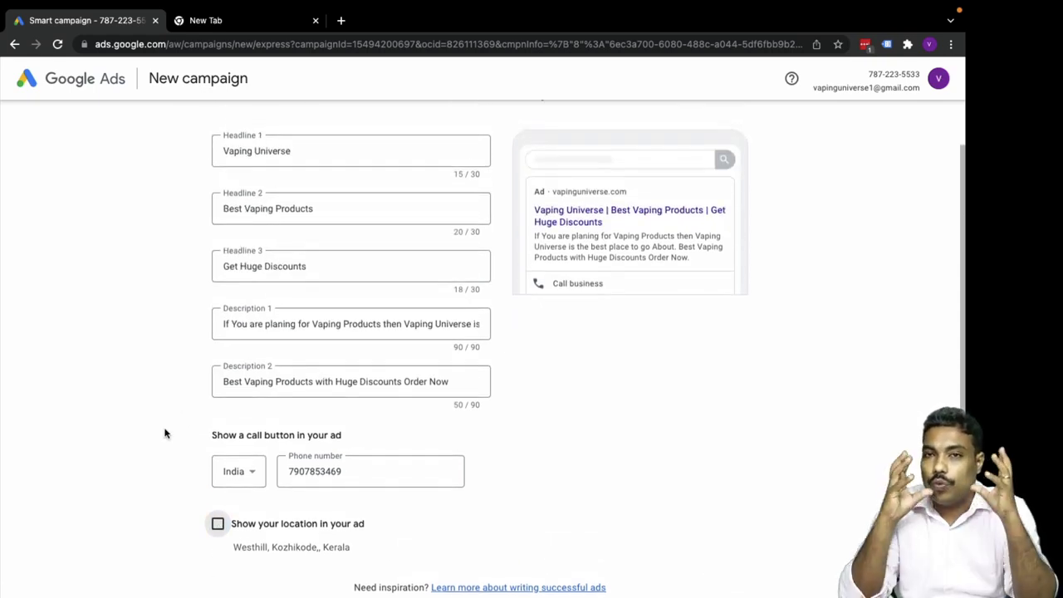
scroll(165, 432, "up", 2)
scroll(165, 433, "down", 5)
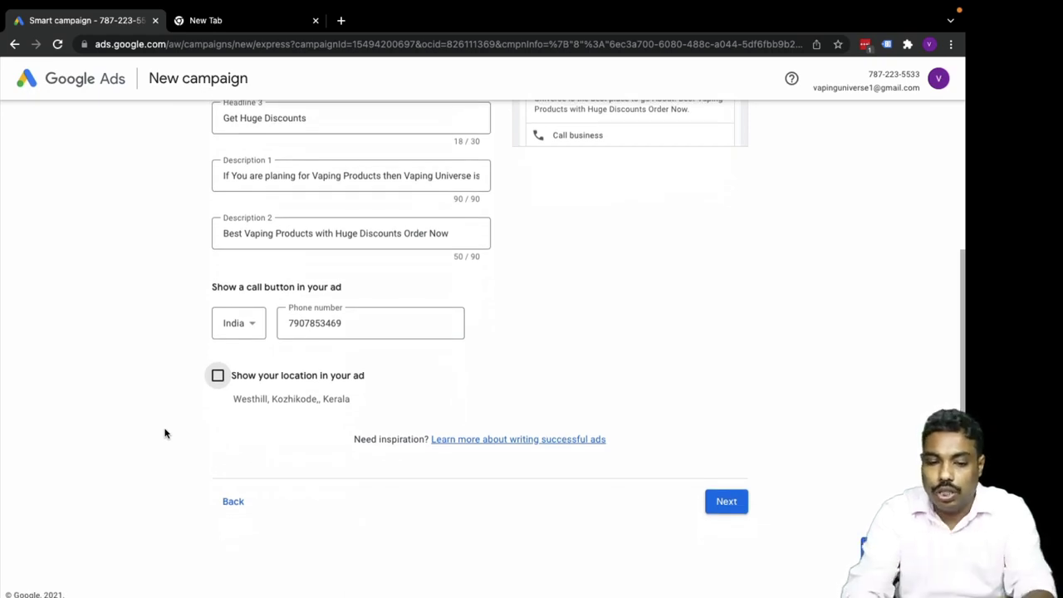
scroll(184, 453, "up", 5)
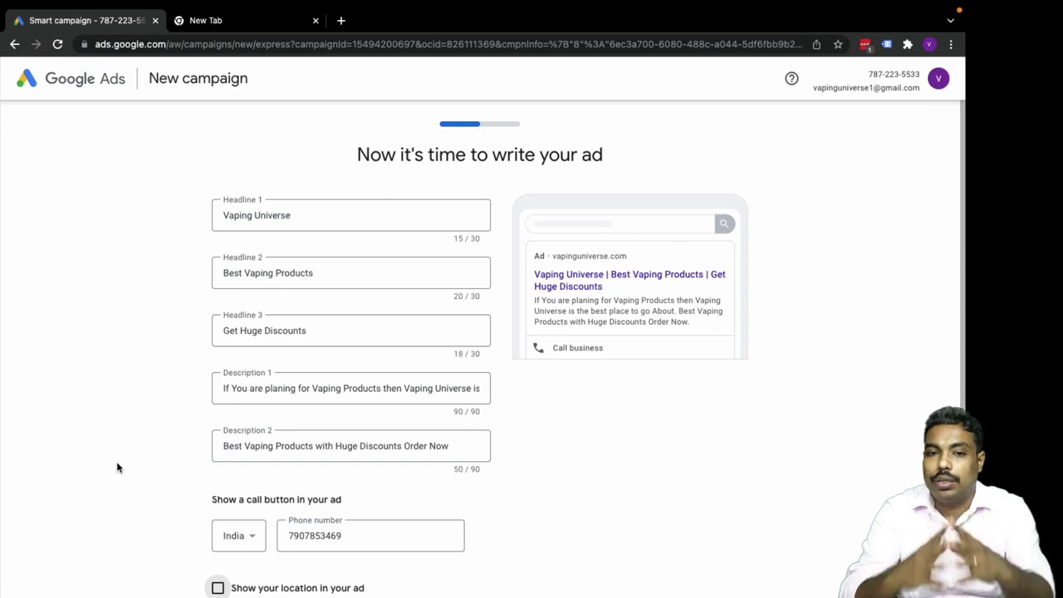
left_click_drag(535, 278, 601, 289)
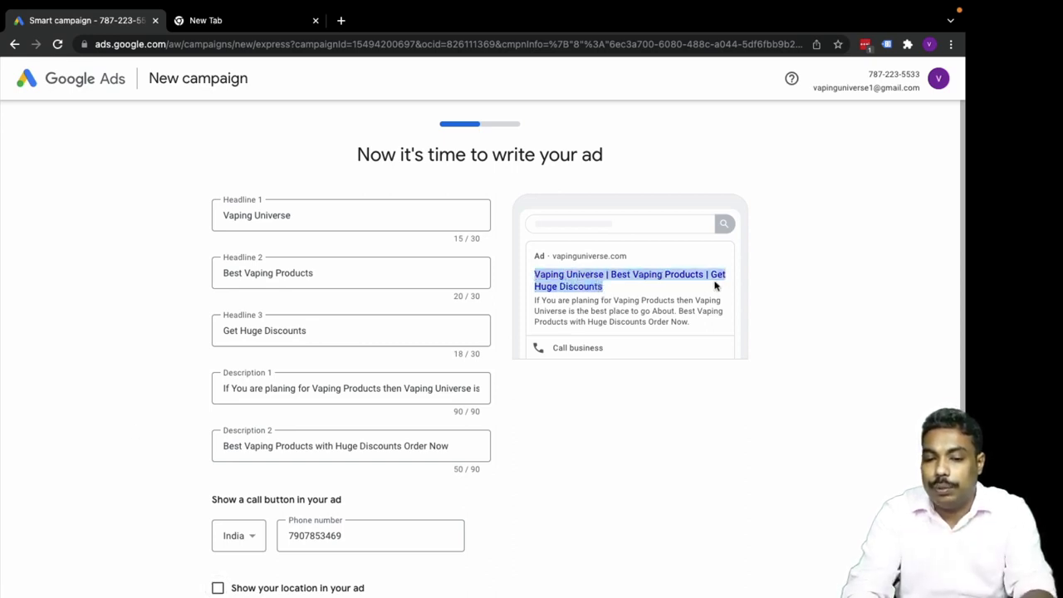
left_click(807, 452)
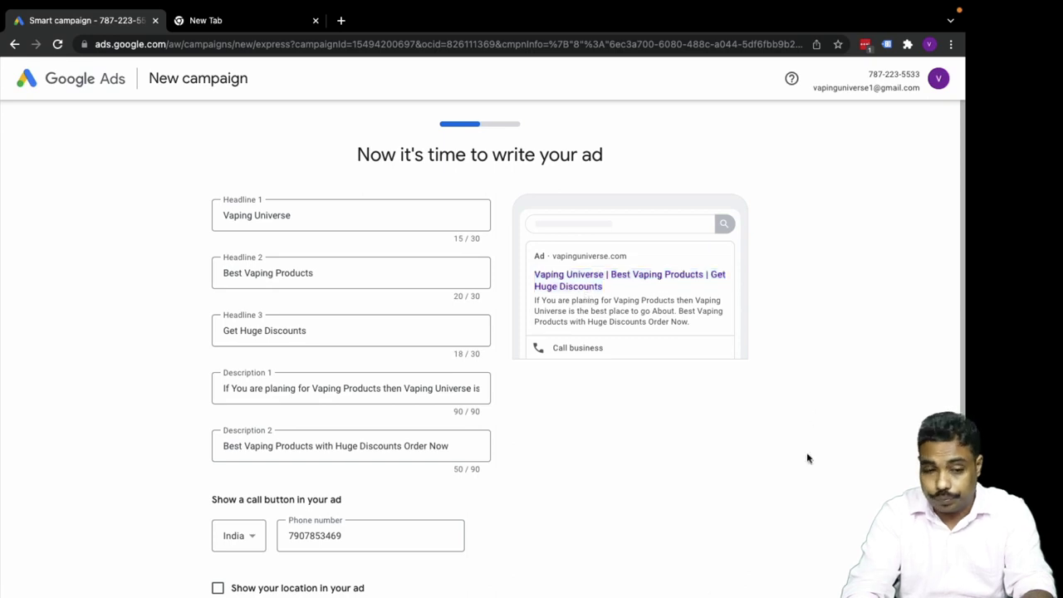
scroll(634, 522, "down", 3)
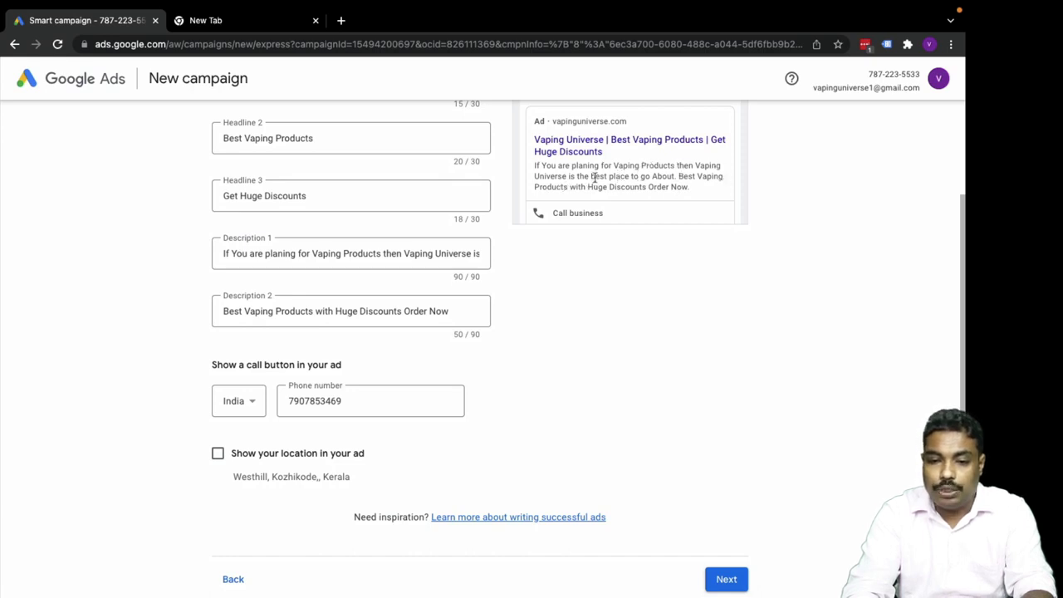
scroll(613, 323, "down", 1)
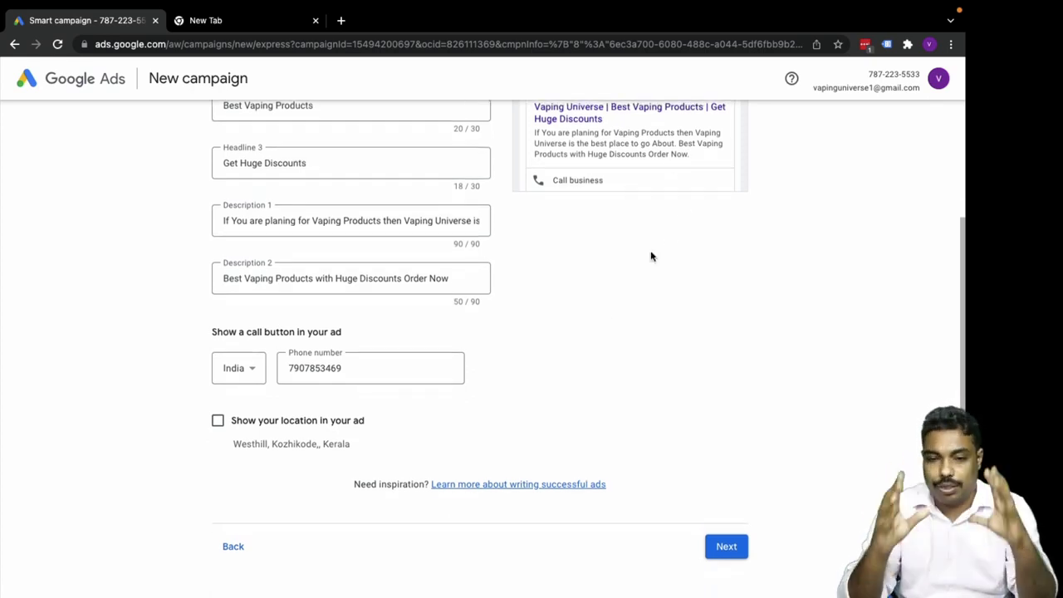
scroll(650, 256, "down", 1)
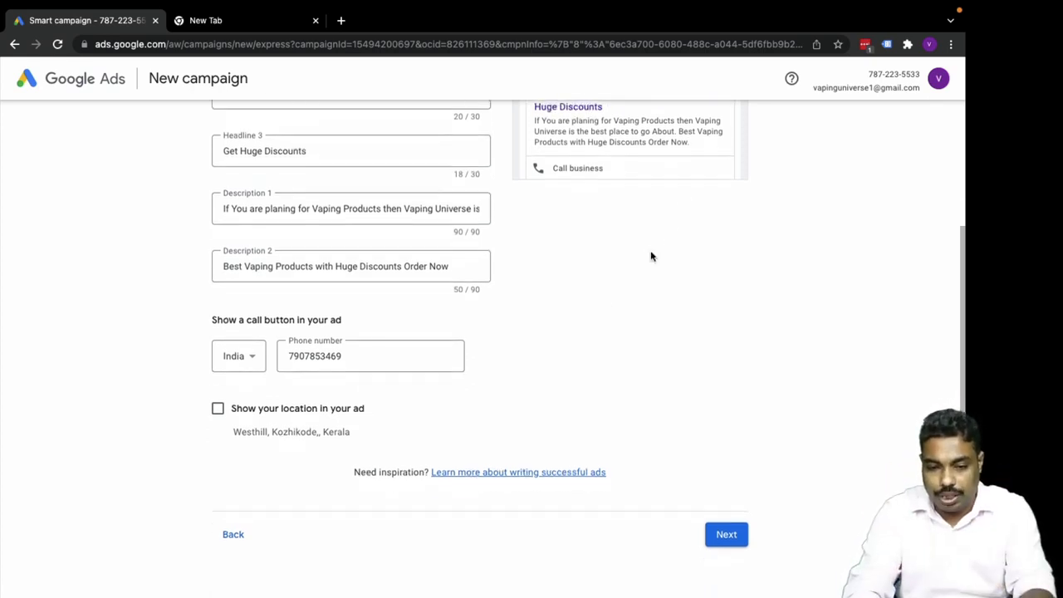
Move on to keyword themes and switch the advertising language from Deutsch to English.
left_click(726, 539)
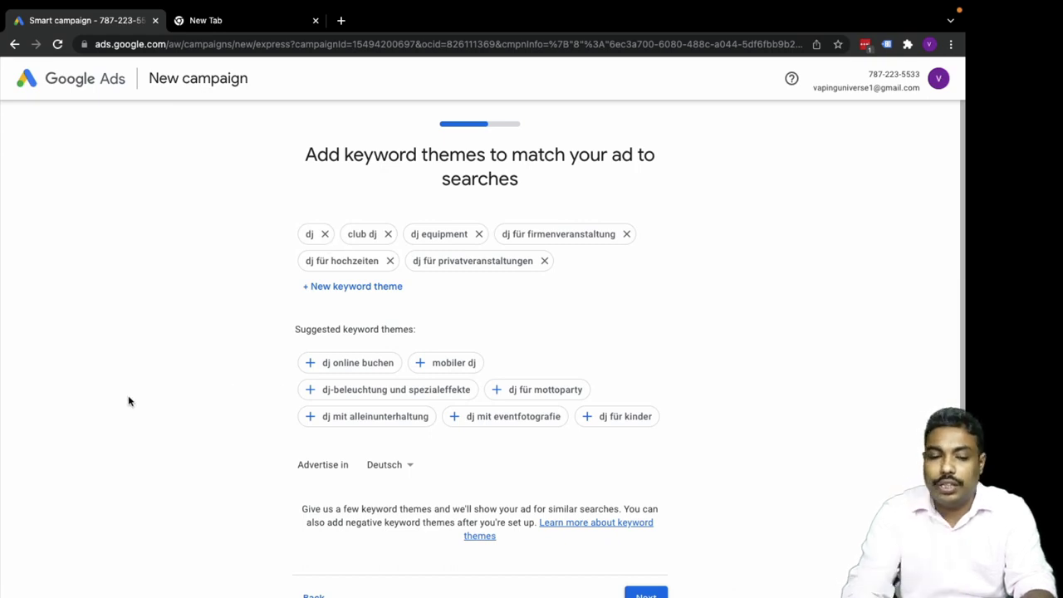
scroll(128, 401, "down", 2)
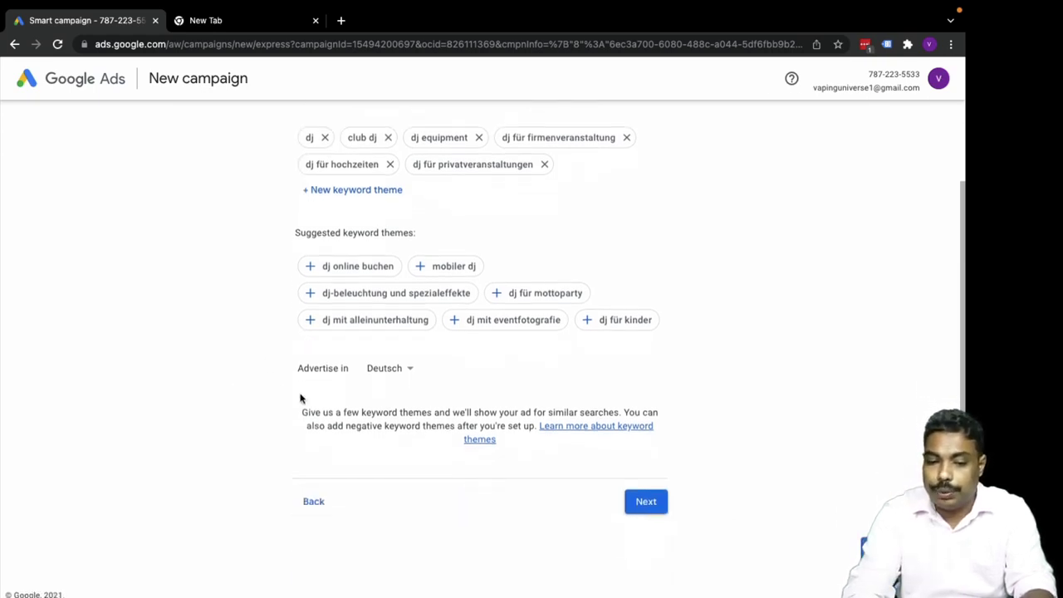
left_click(397, 374)
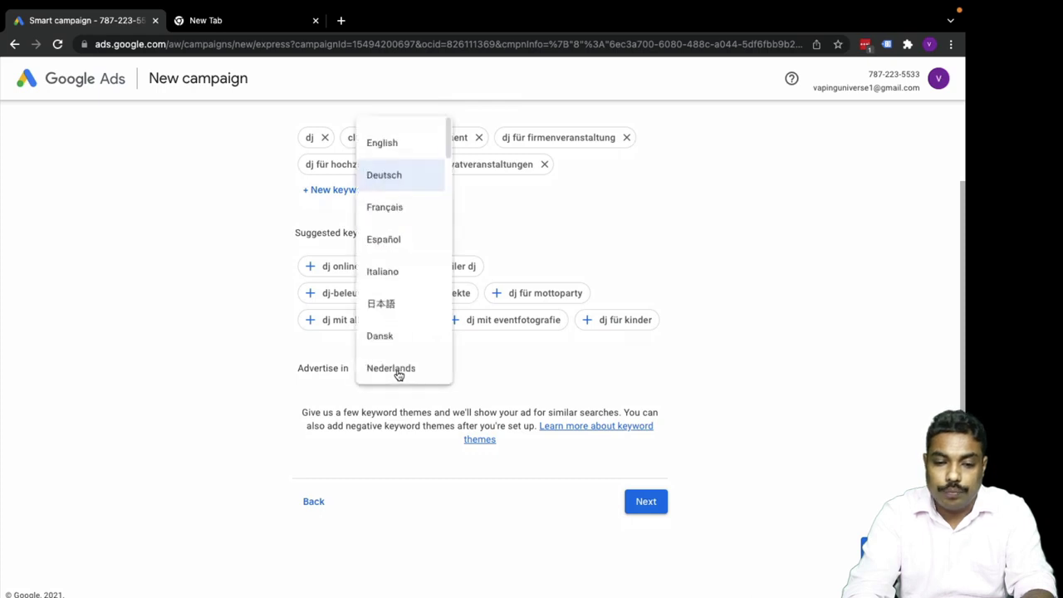
left_click(383, 144)
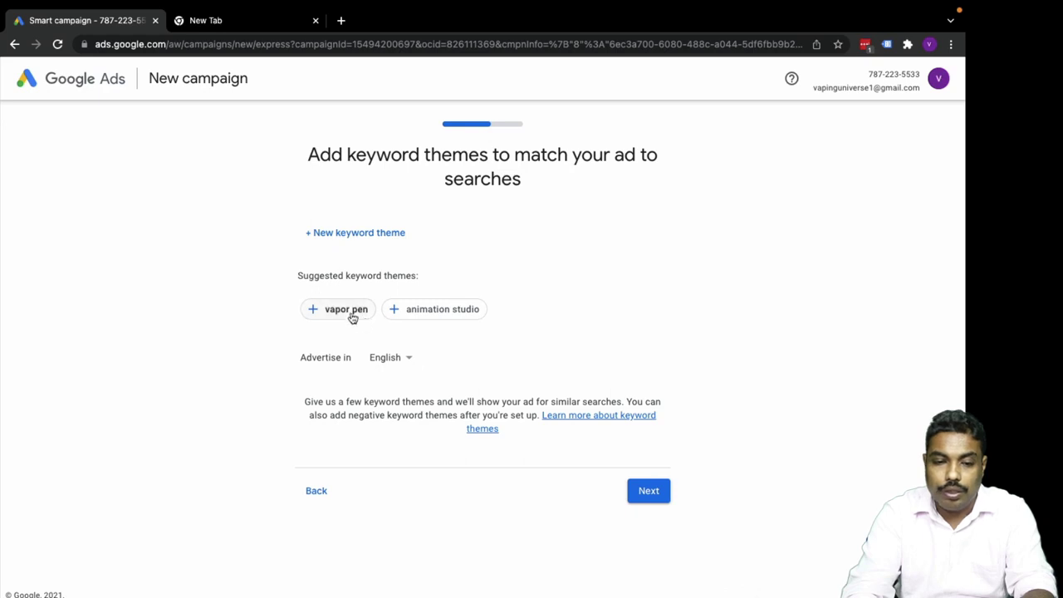
Add 'vaping' as a keyword theme.
left_click(346, 234)
type("v")
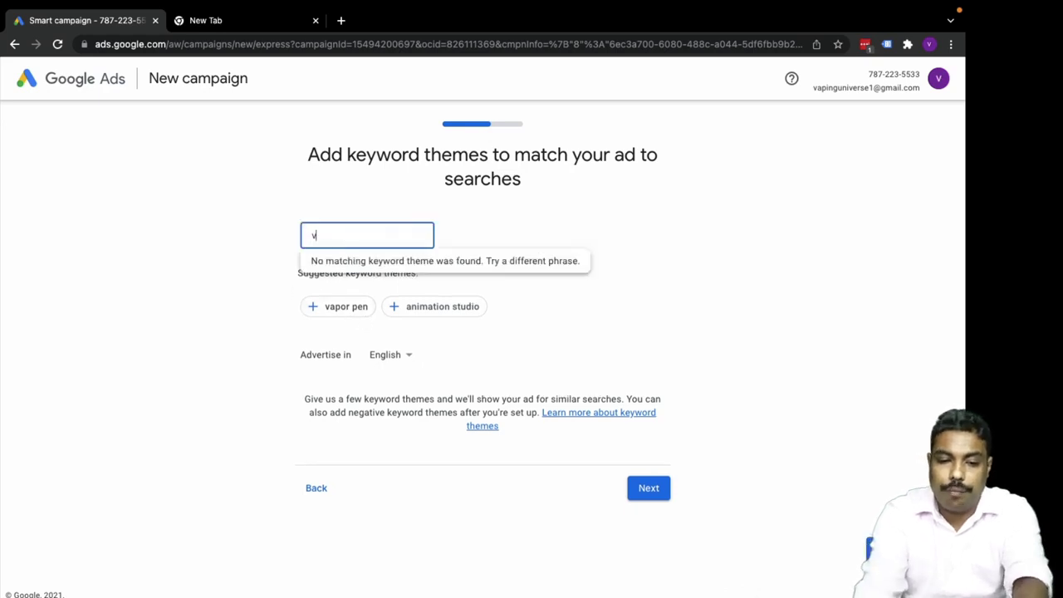
type("aping")
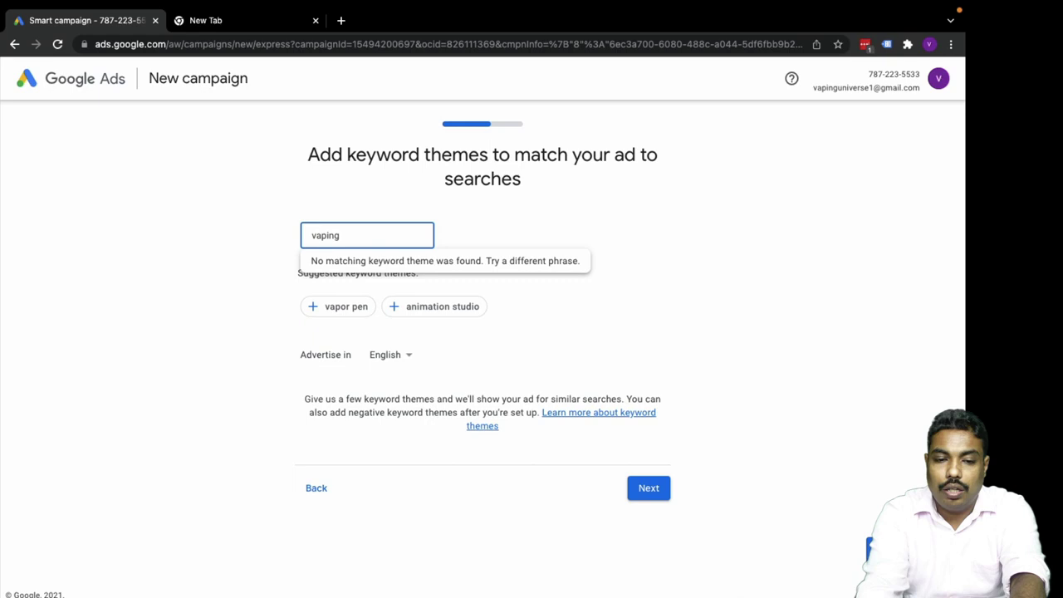
key("Return")
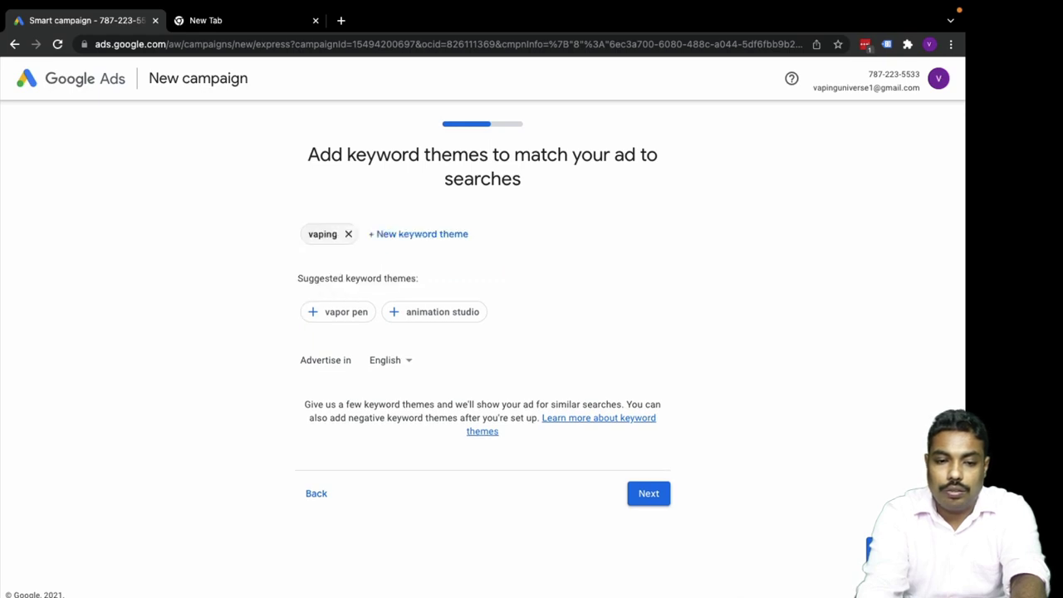
left_click(410, 237)
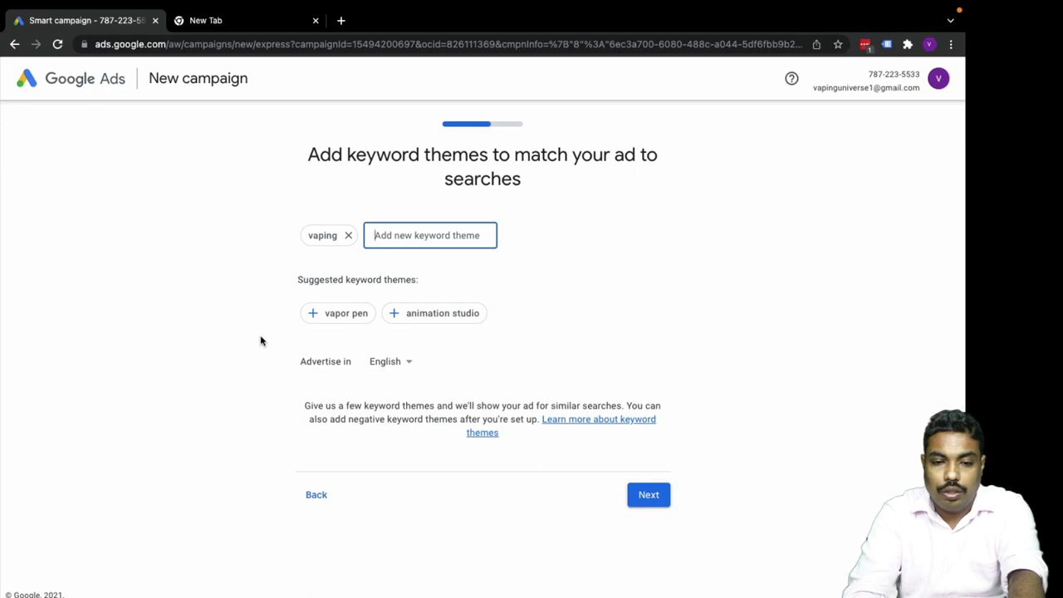
Load vapinguniverse.com in the second tab and copy 'vaping' from its address.
left_click(221, 22)
type("v")
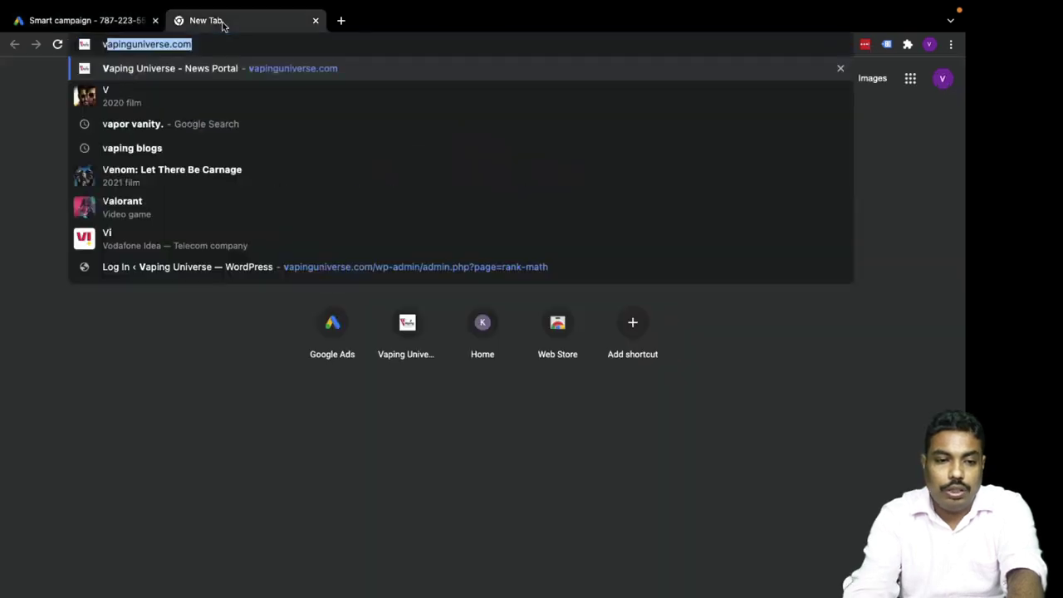
key("Return")
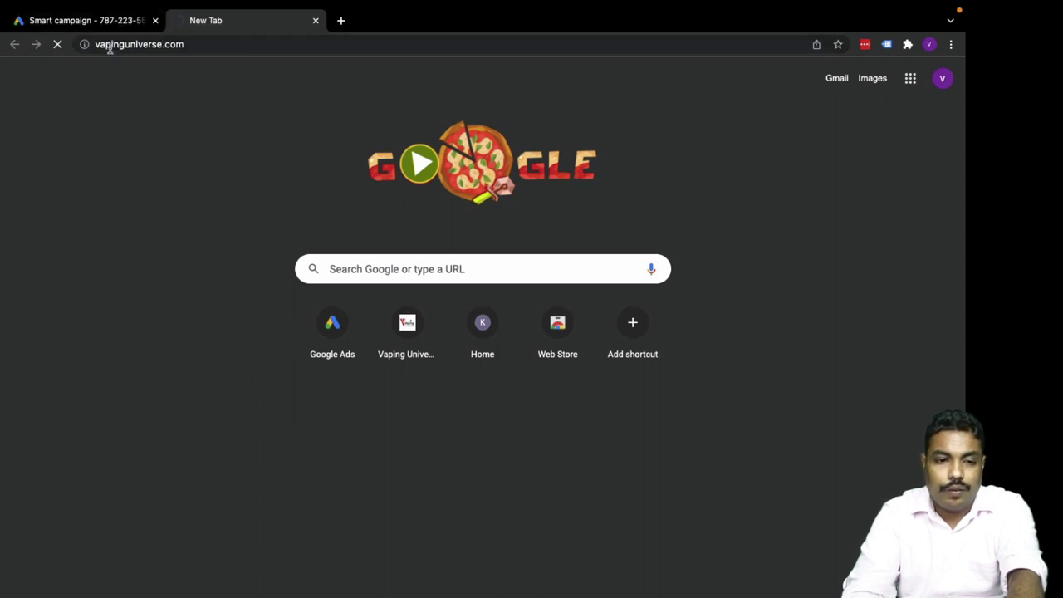
left_click_drag(97, 41, 117, 46)
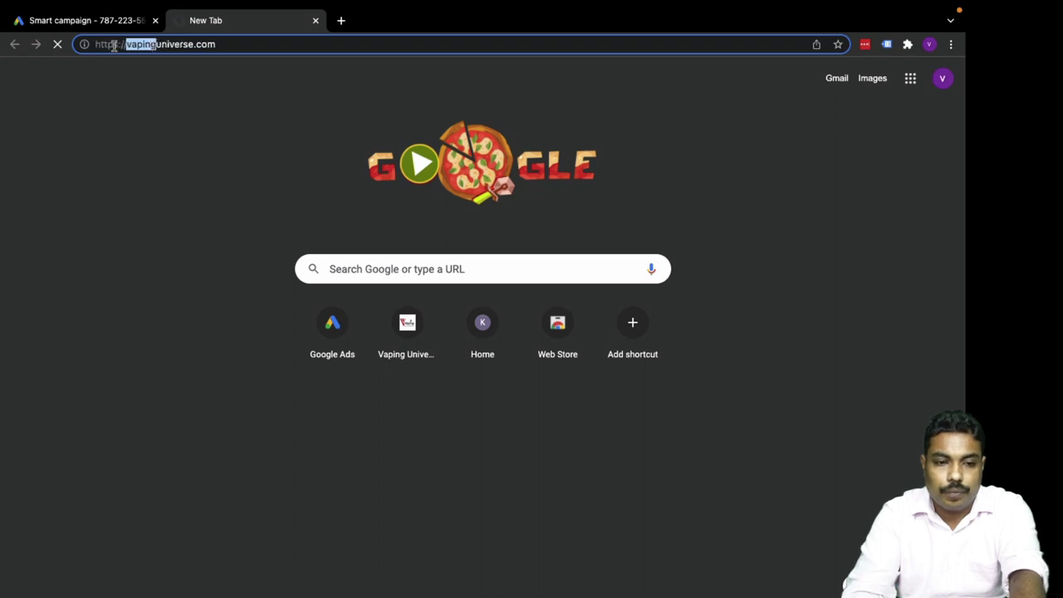
left_click(89, 23)
Add 'vaping product' and the suggested 'vapor pen' as keyword themes.
type("vaping")
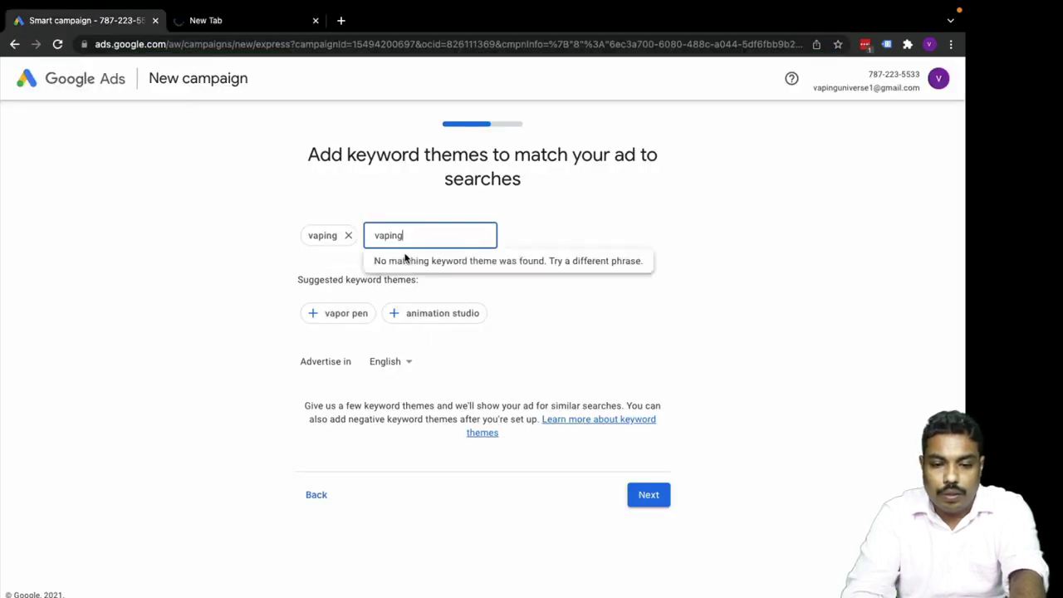
type("pro")
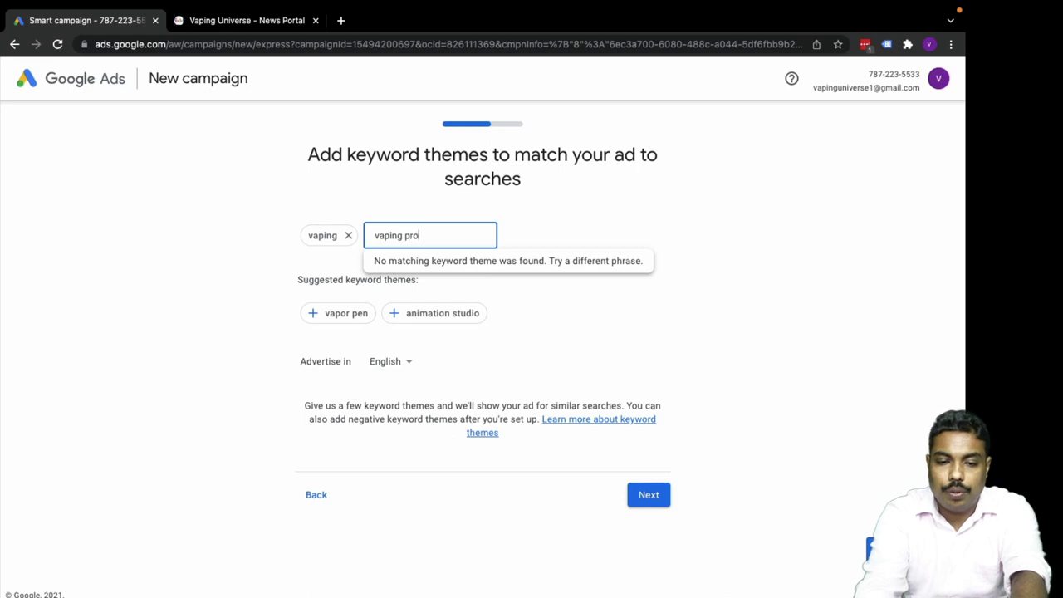
type("ducts")
key("Return")
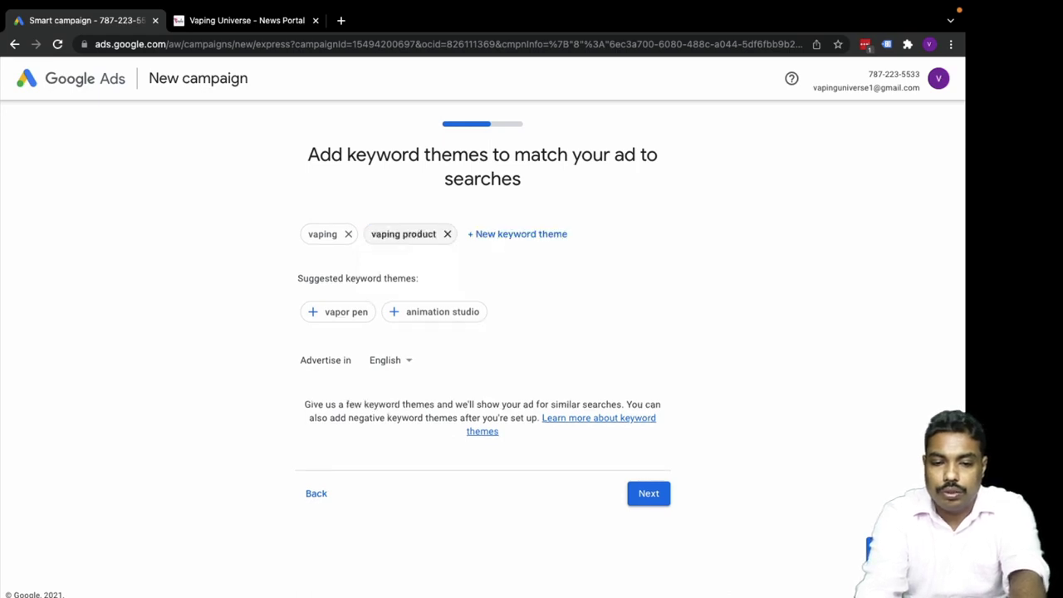
left_click(505, 237)
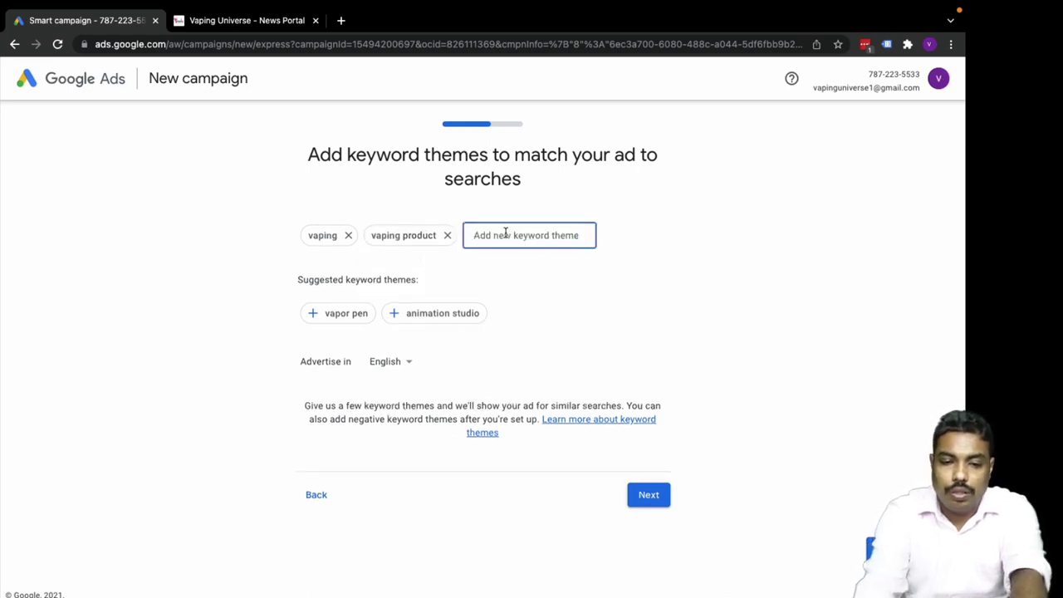
type("vaping")
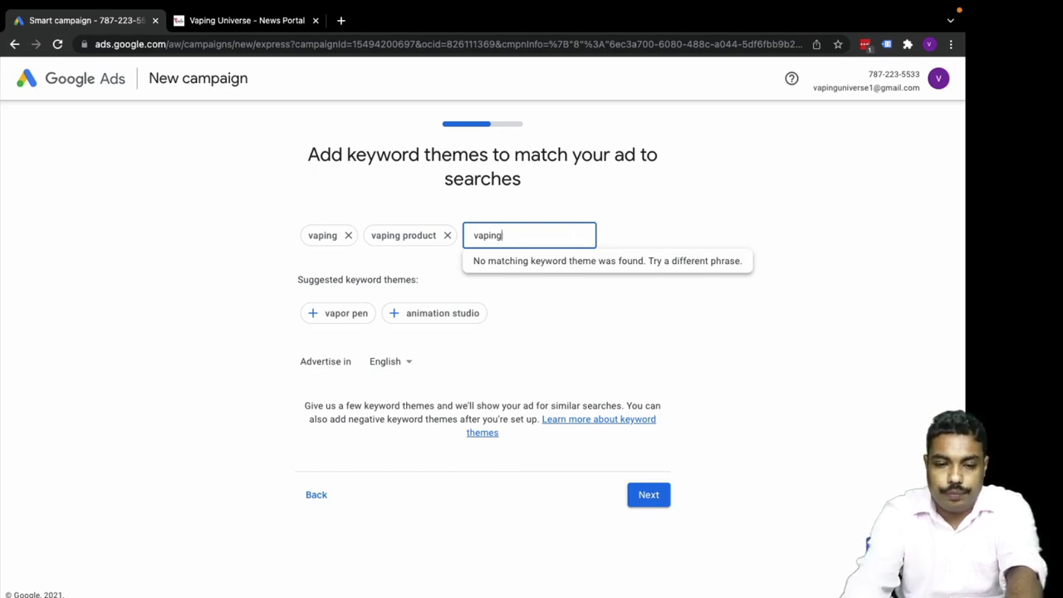
key("BackSpace")
key("BackSpace")
key("BackSpace")
key("BackSpace")
key("BackSpace")
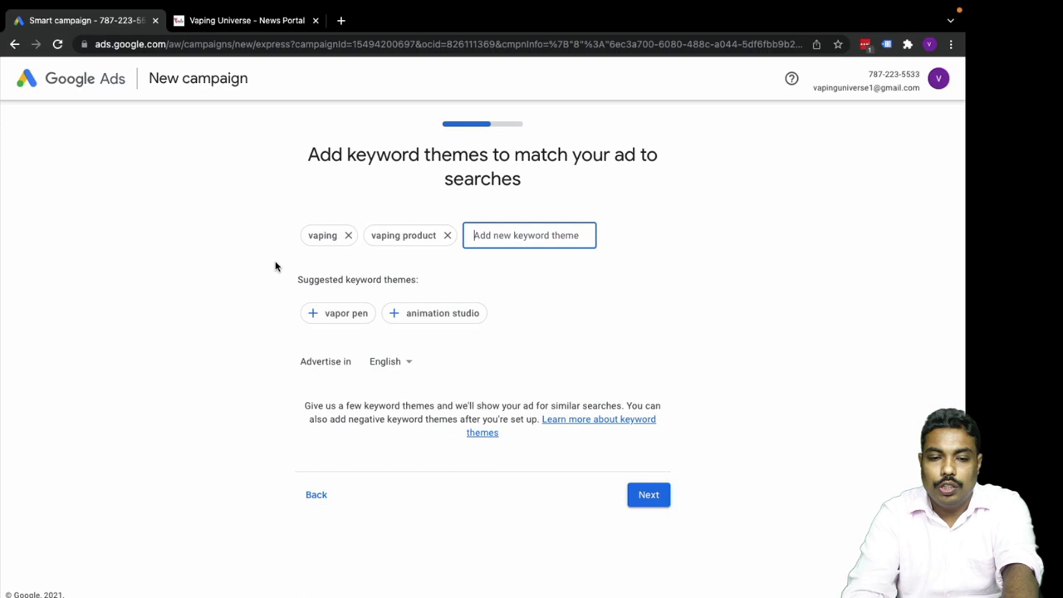
left_click(269, 259)
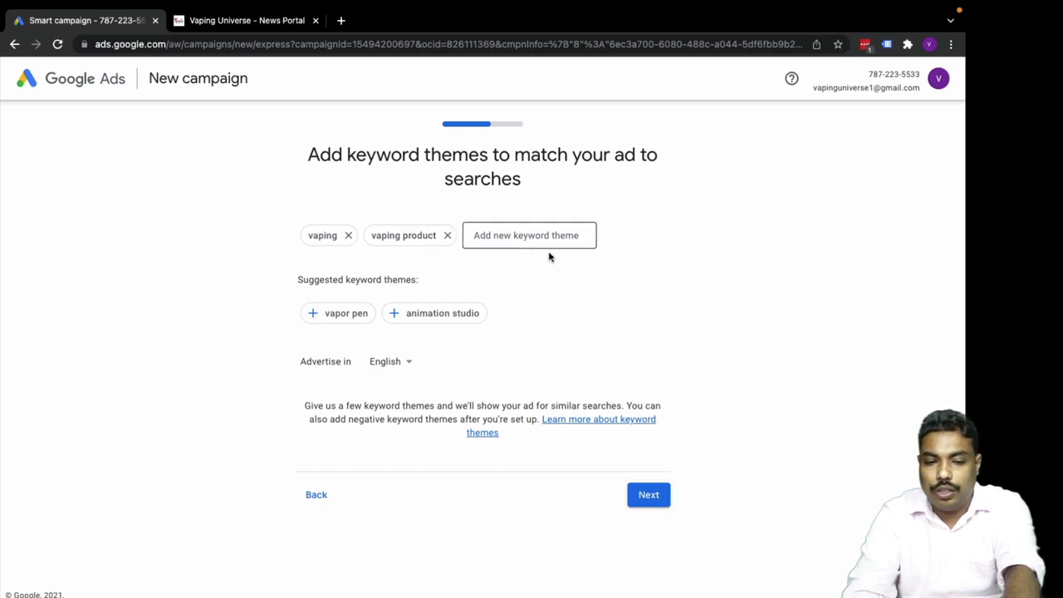
left_click(349, 313)
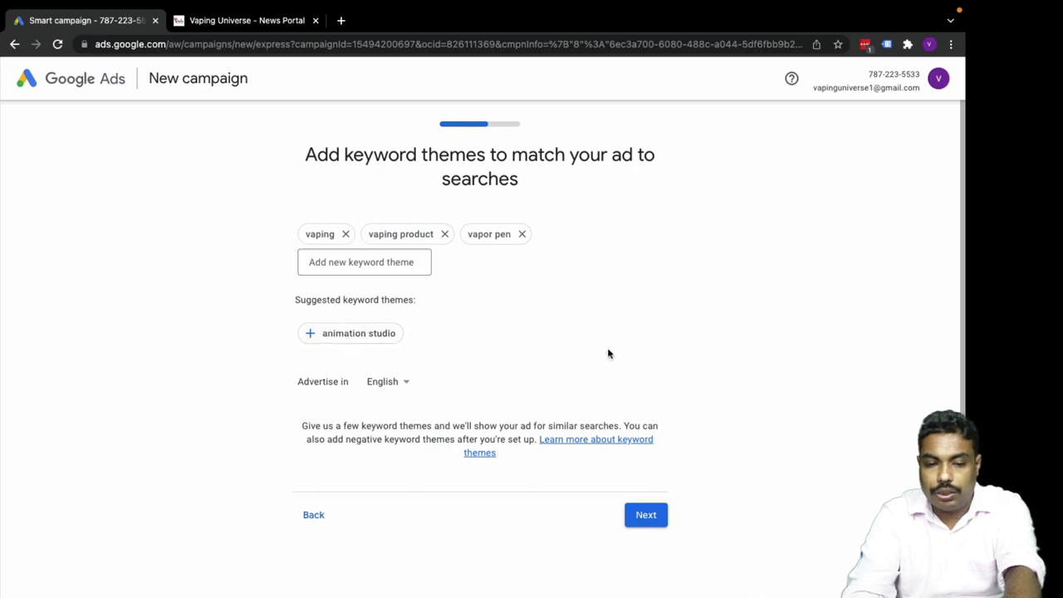
left_click(212, 23)
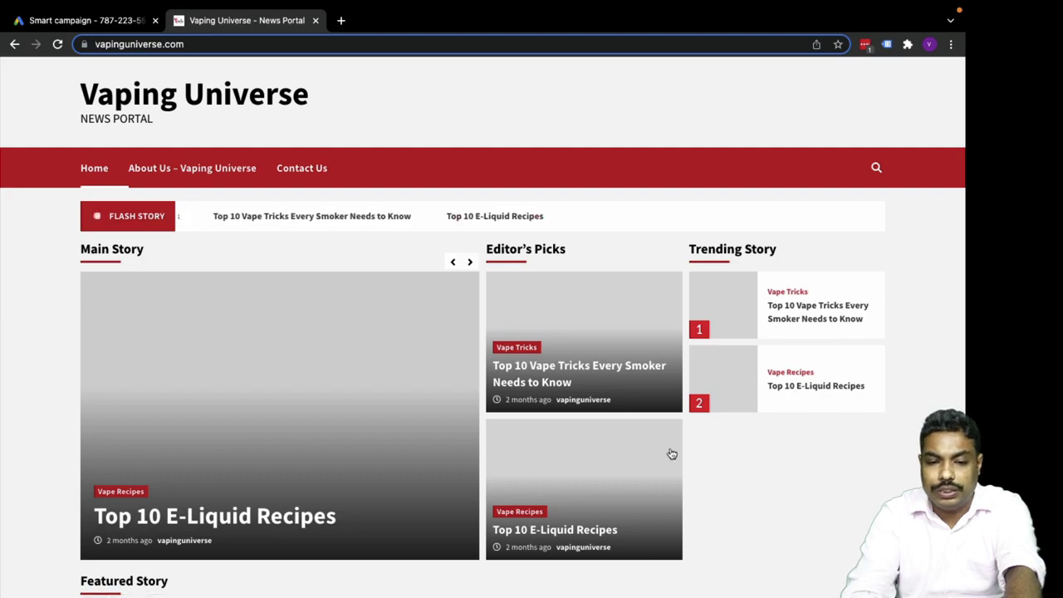
scroll(672, 453, "down", 20)
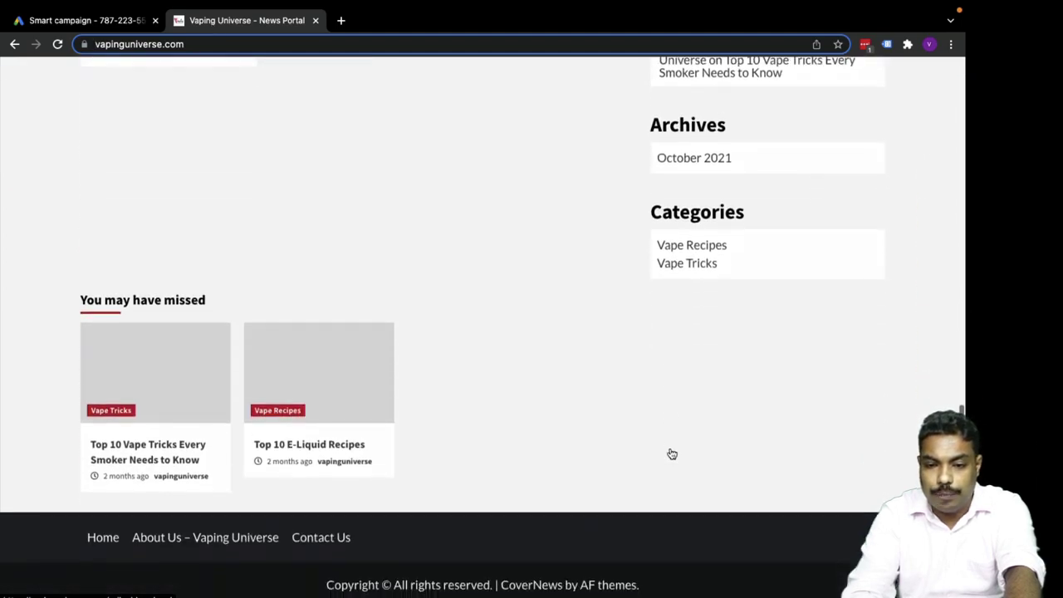
scroll(672, 453, "up", 15)
scroll(672, 454, "down", 5)
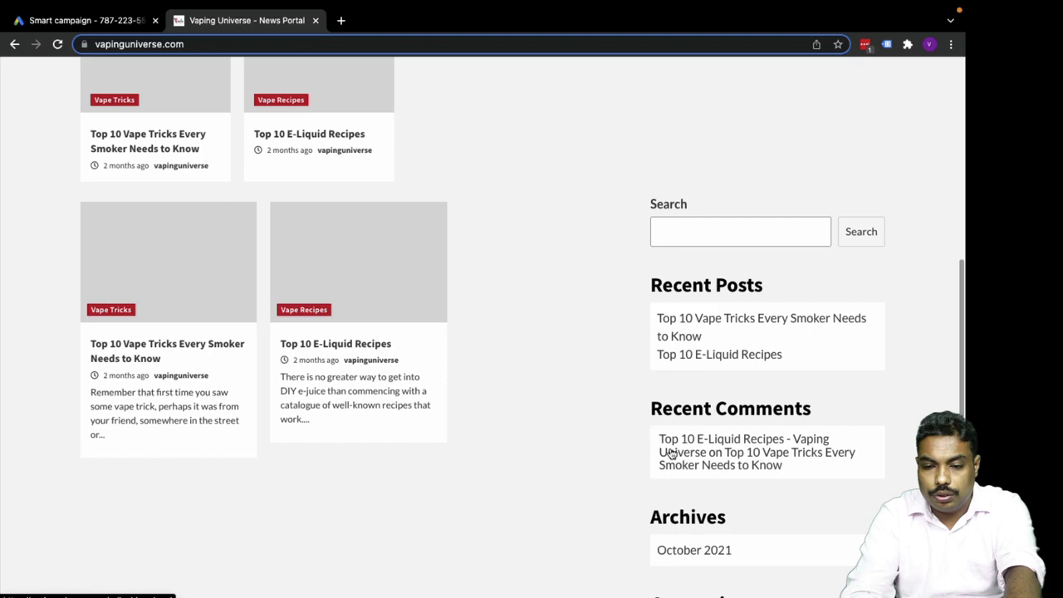
scroll(672, 454, "up", 10)
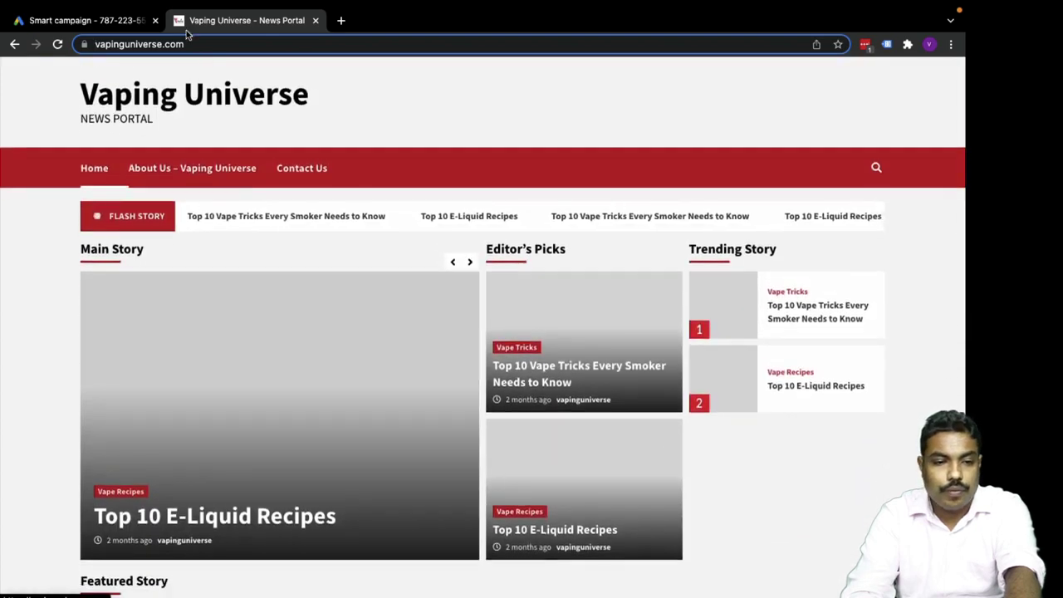
left_click(133, 23)
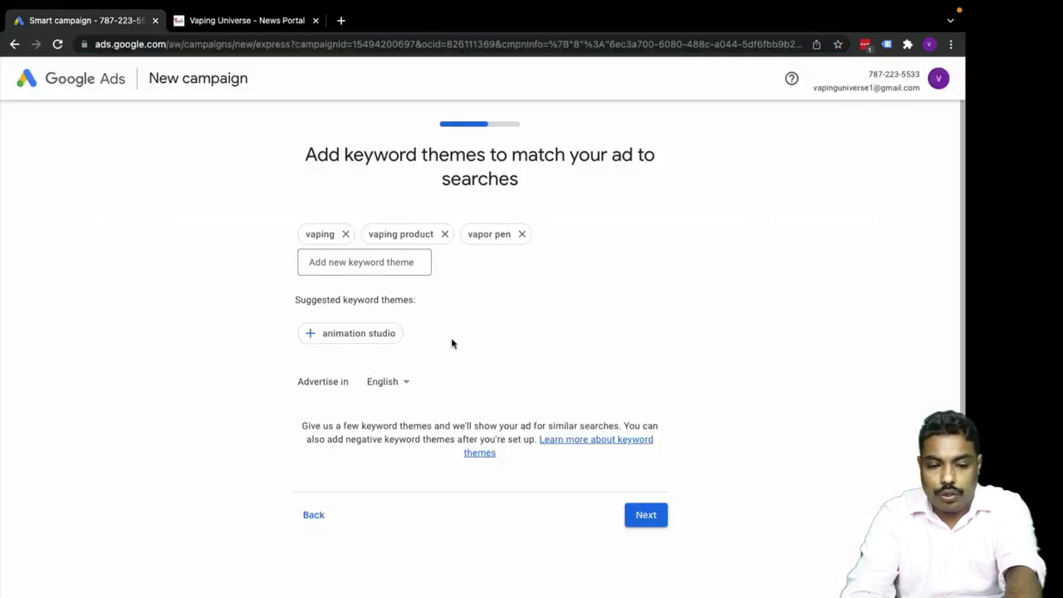
Replace Kozhikode, Koyilandy, Pantheeramkavu, Ramanattukara and Feroke with India as the target country.
left_click(645, 516)
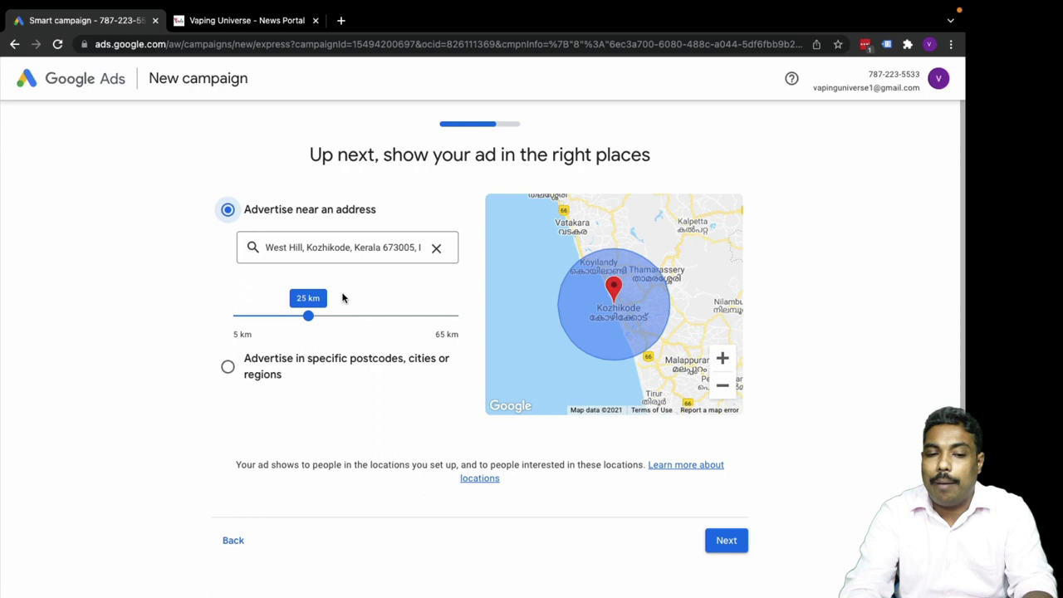
left_click(227, 366)
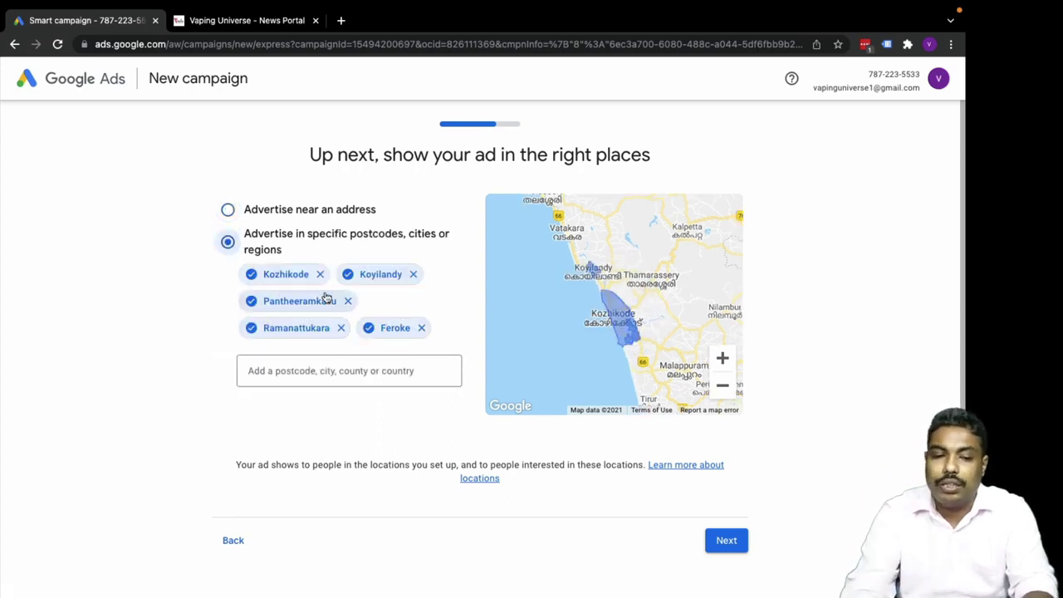
left_click(321, 275)
left_click(317, 275)
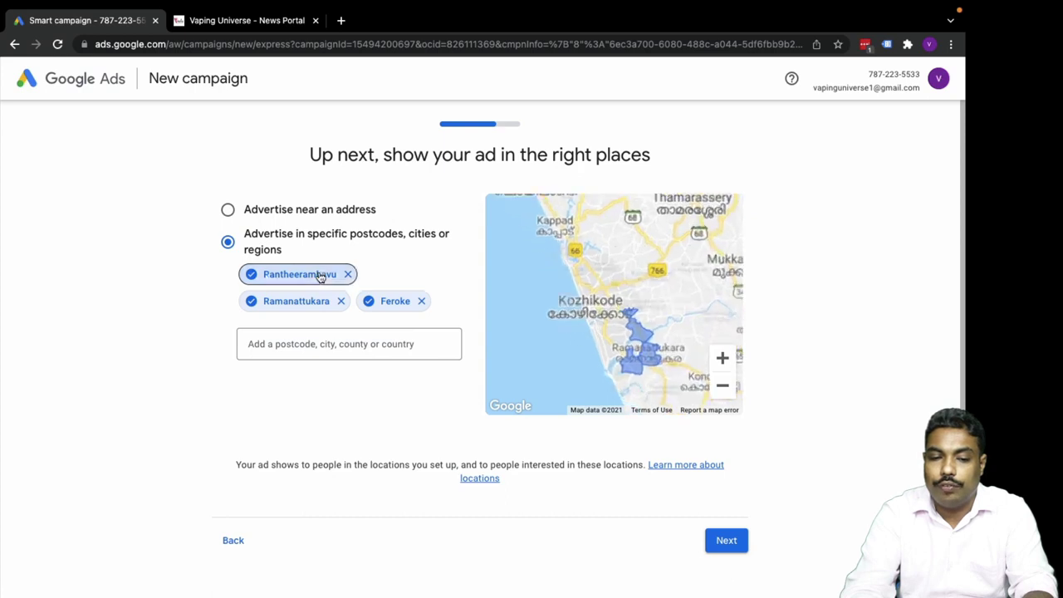
left_click(348, 274)
left_click(340, 275)
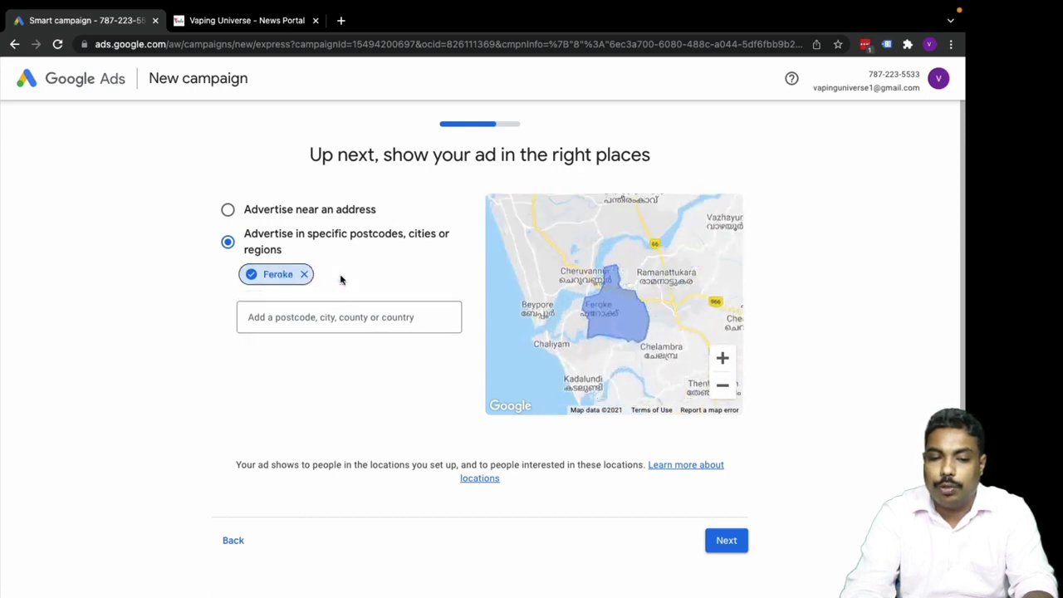
left_click(302, 275)
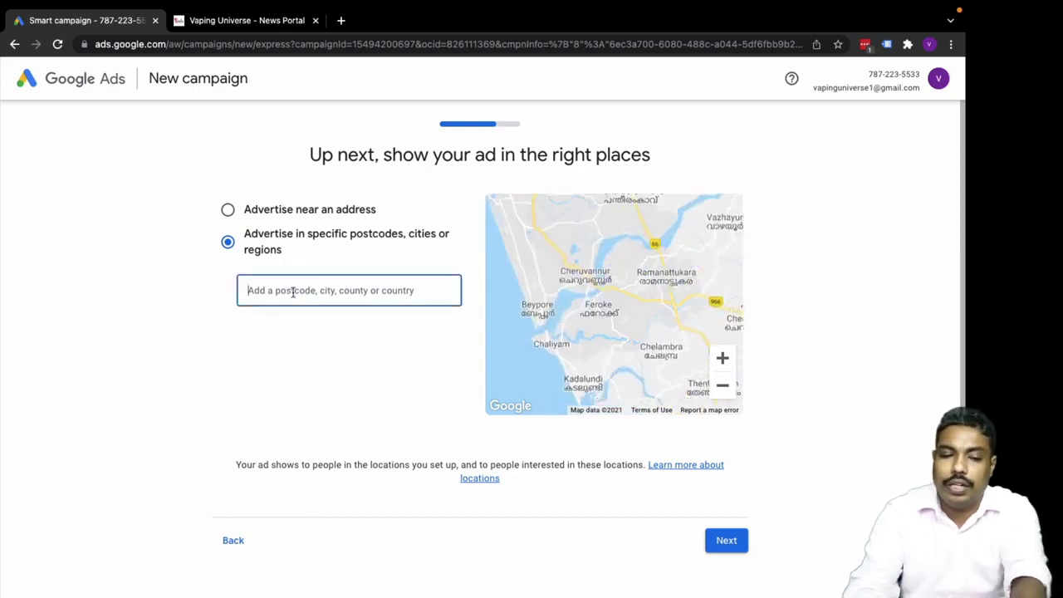
type("india")
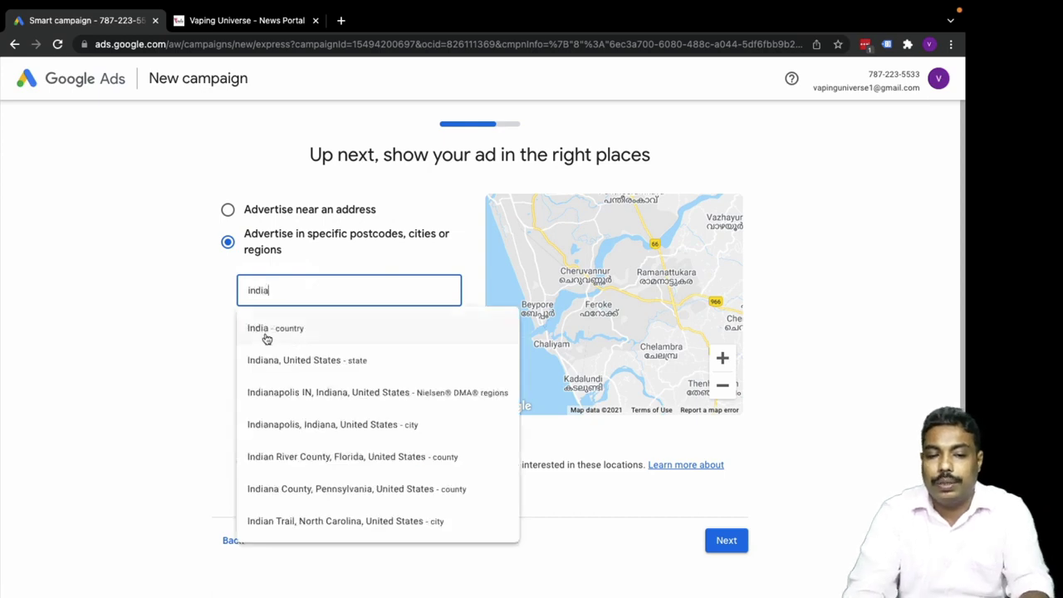
left_click(266, 336)
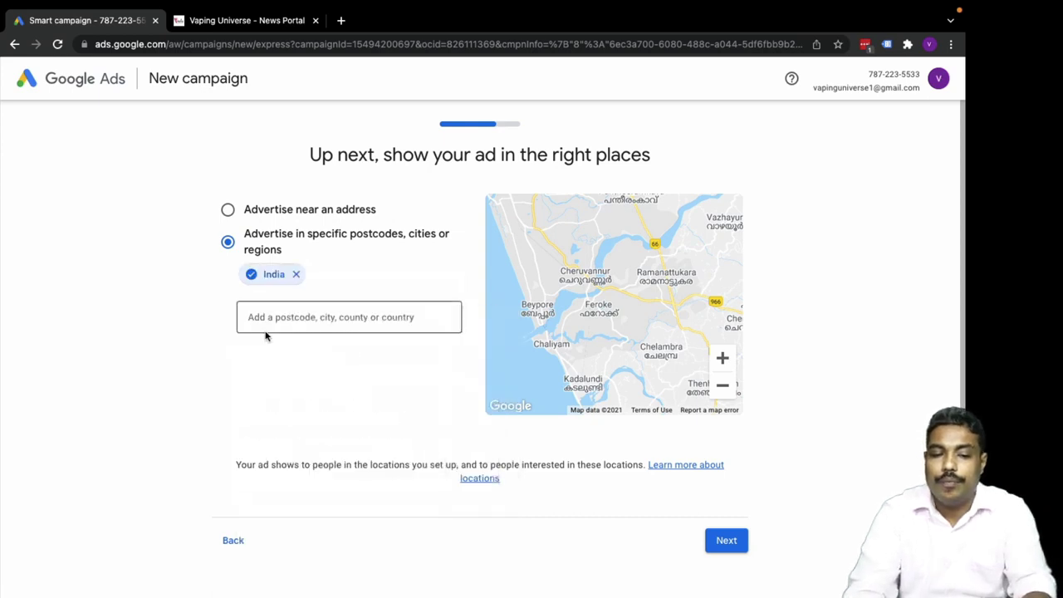
left_click(729, 548)
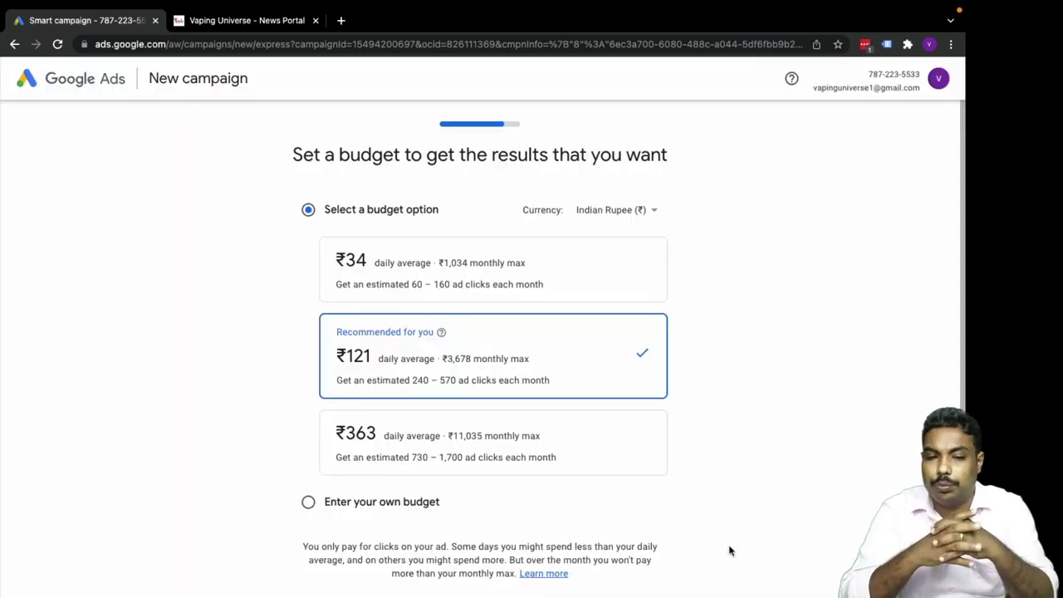
Switch to a custom budget and try the minimum ₹23 daily, checking the monthly and click estimates.
scroll(251, 390, "down", 1)
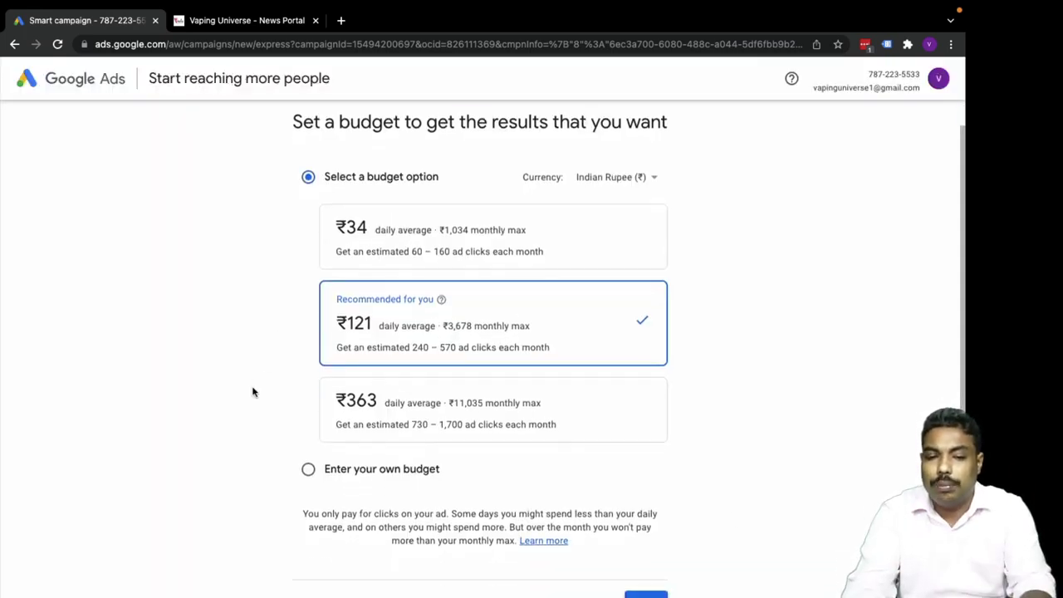
scroll(438, 232, "down", 2)
scroll(348, 230, "up", 2)
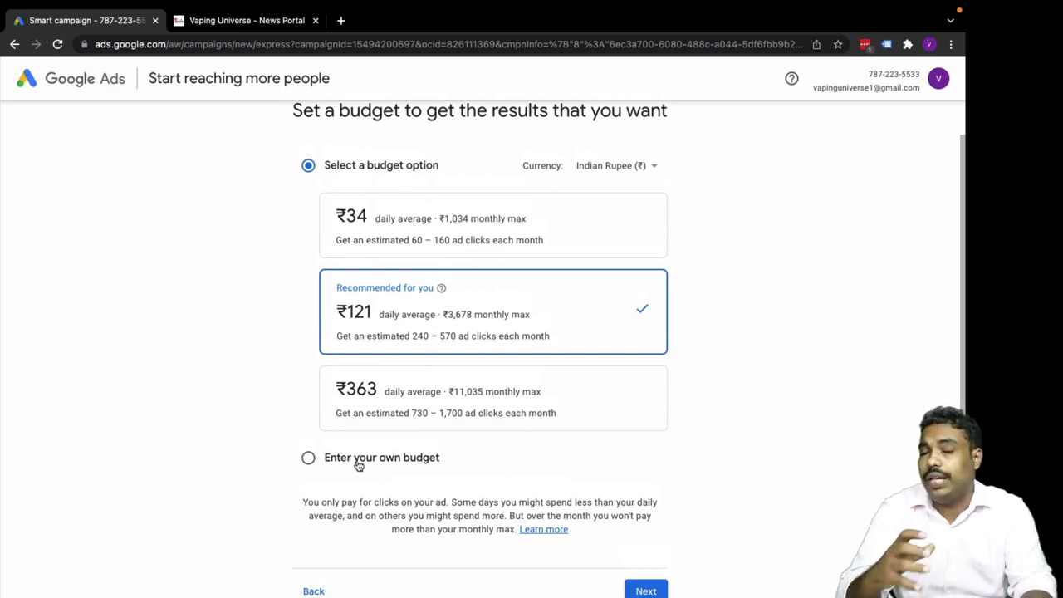
left_click(307, 458)
left_click_drag(373, 292, 336, 293)
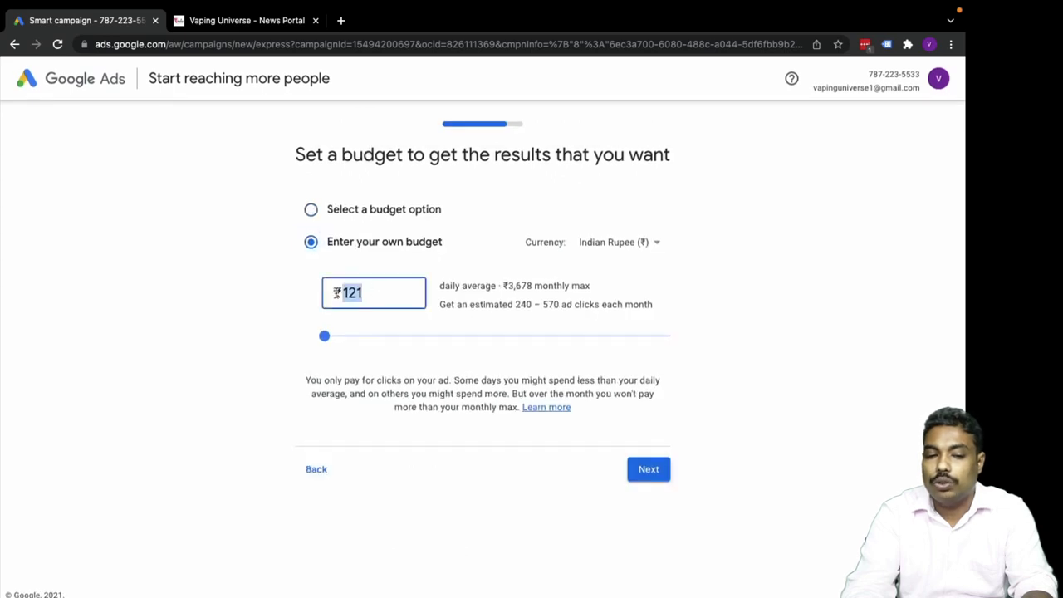
left_click_drag(342, 339, 308, 339)
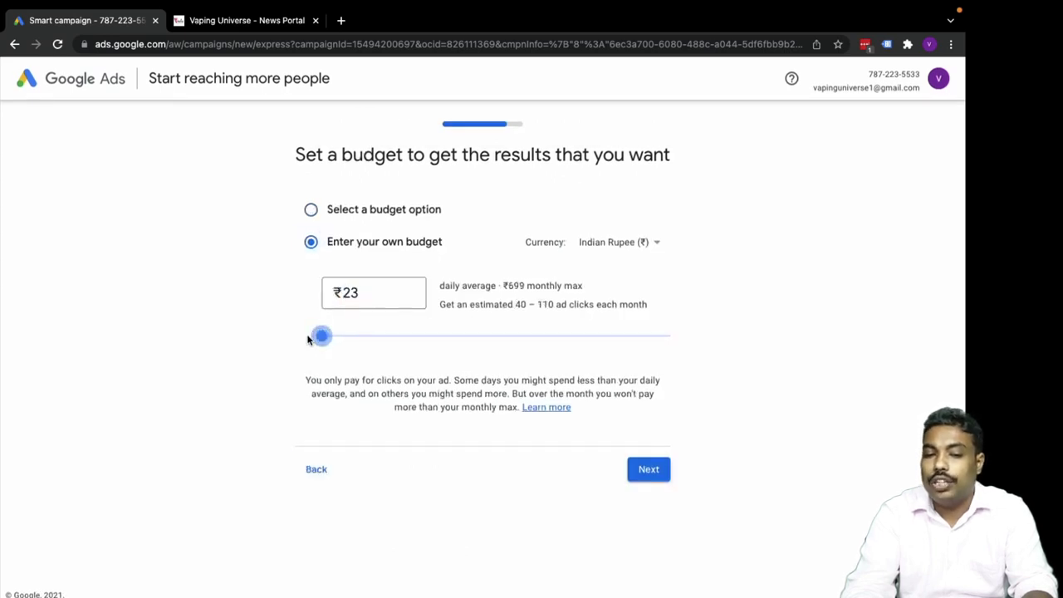
left_click_drag(504, 285, 607, 288)
left_click(523, 289)
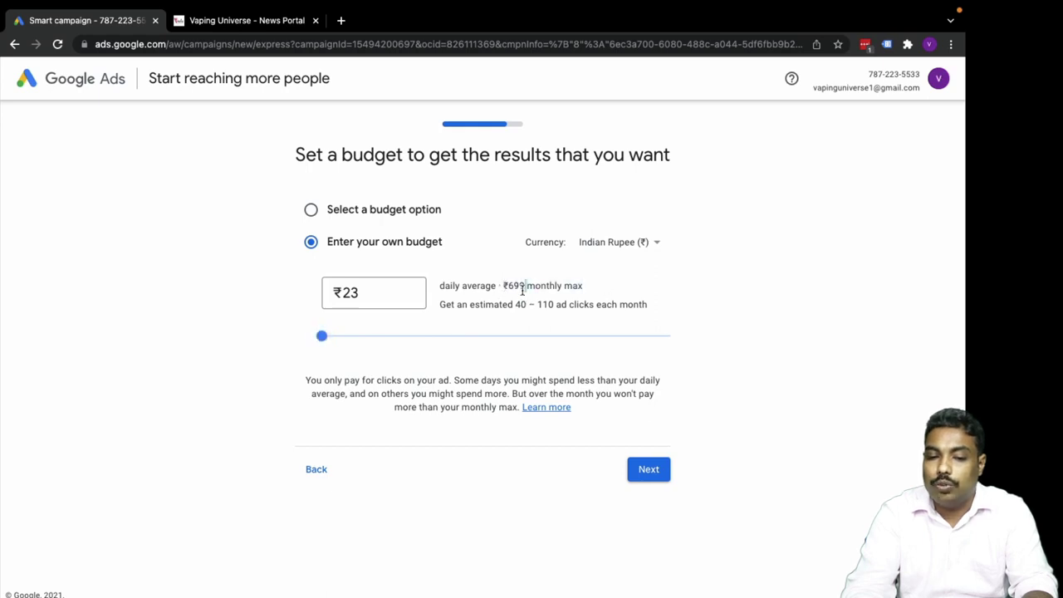
left_click_drag(515, 304, 667, 316)
left_click(498, 335)
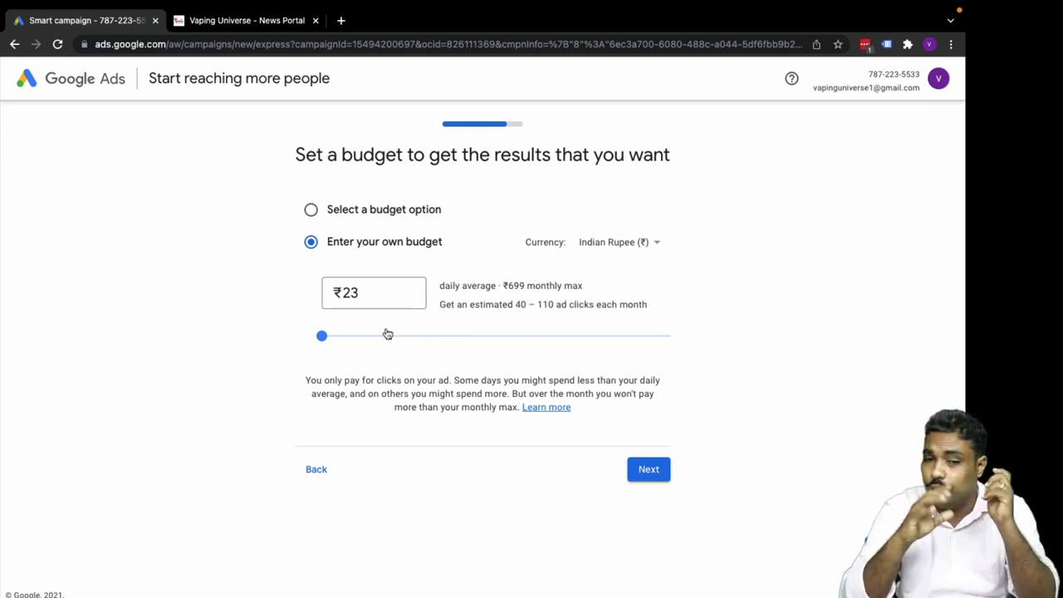
Set the daily budget to ₹100, giving about 200–470 clicks, and continue.
left_click(368, 287)
double_click(368, 288)
type("100")
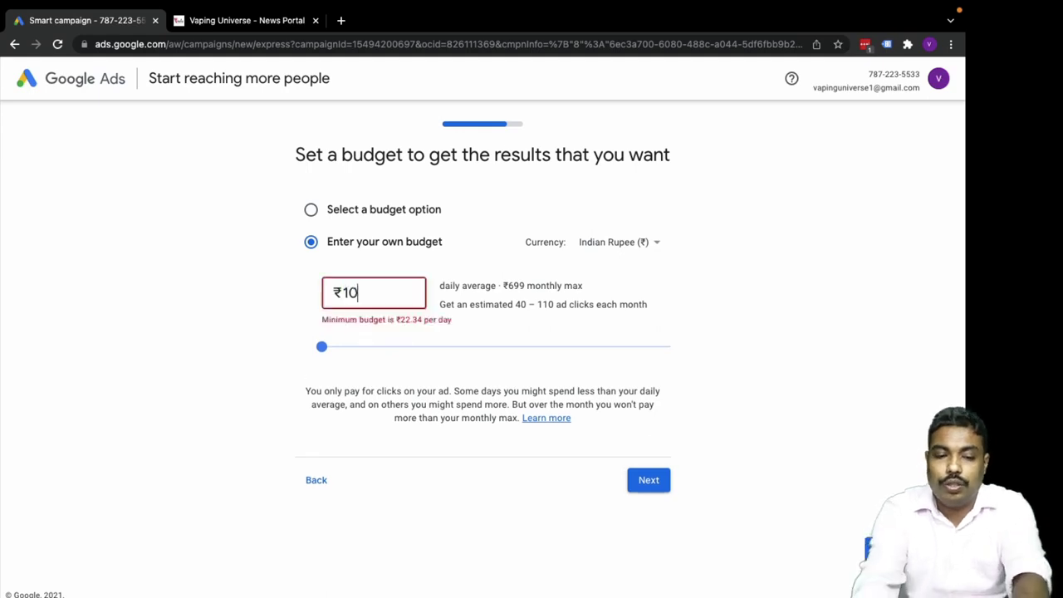
left_click(736, 349)
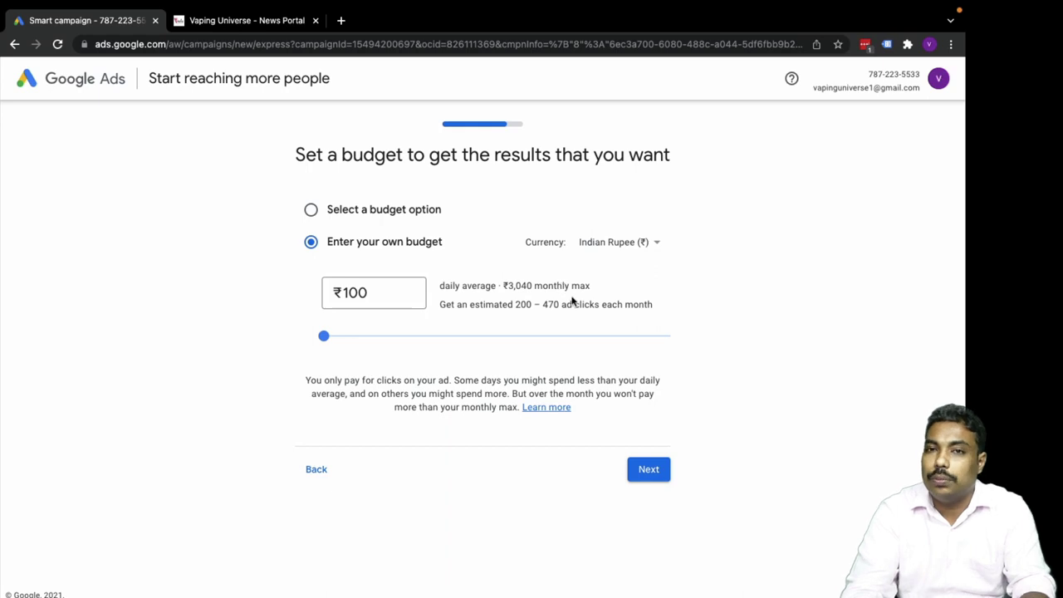
left_click_drag(516, 307, 561, 308)
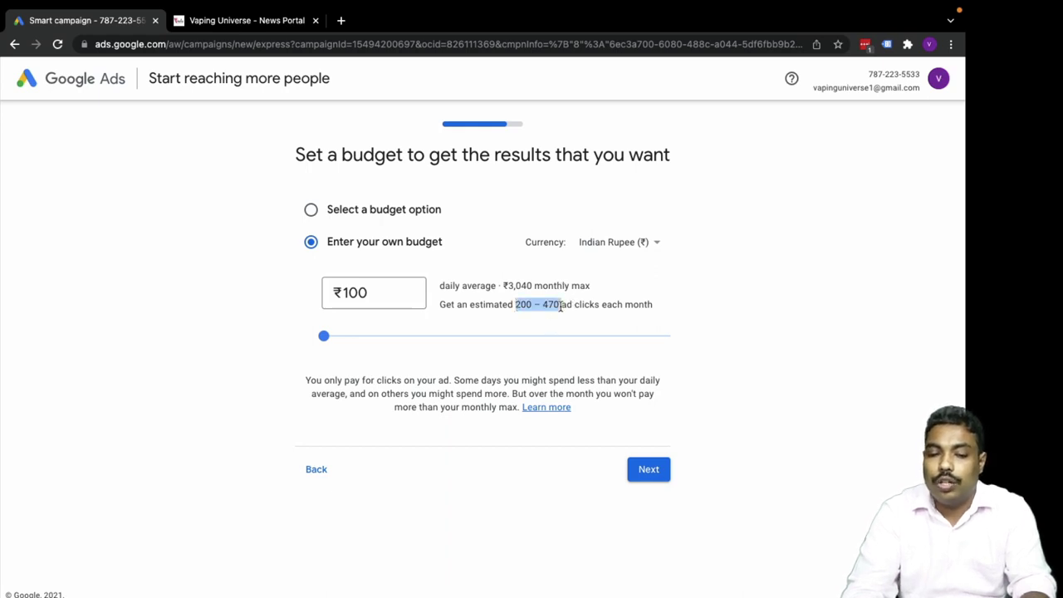
left_click(649, 471)
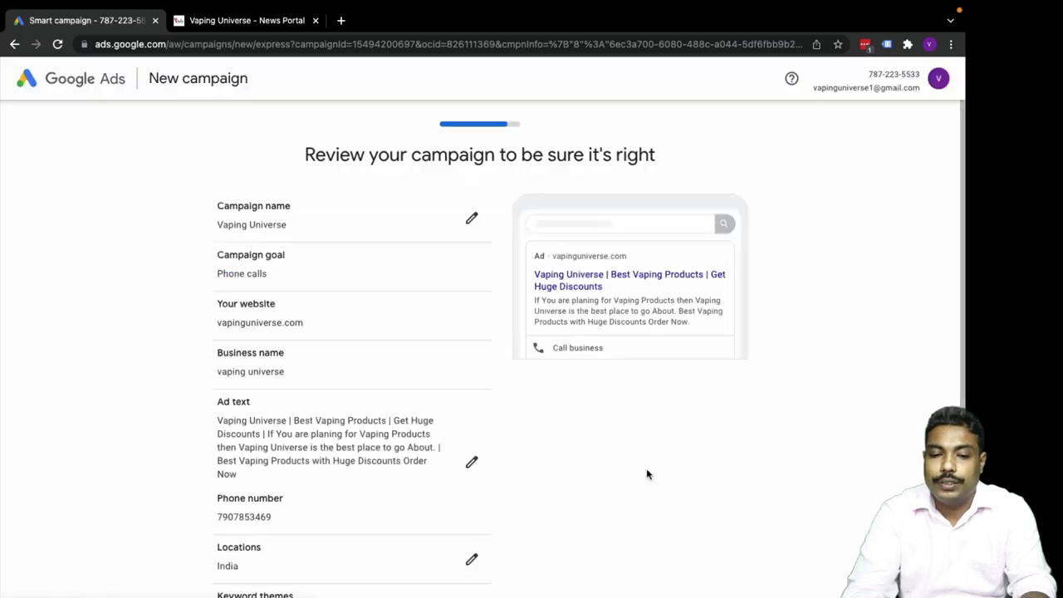
Look over the campaign summary and proceed to Confirm payment info.
scroll(142, 308, "down", 2)
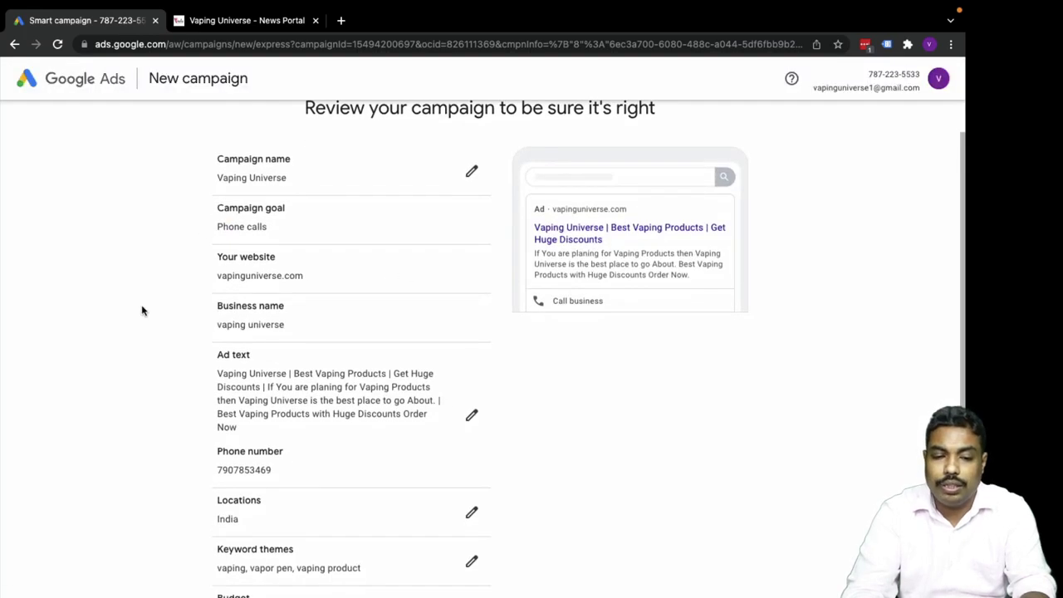
scroll(141, 307, "up", 2)
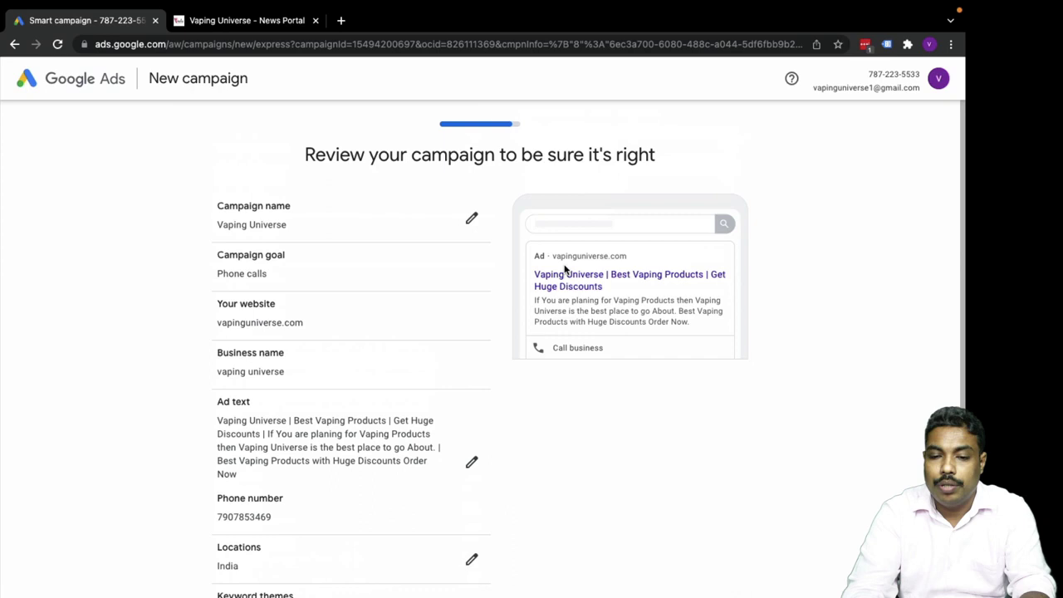
scroll(280, 318, "down", 5)
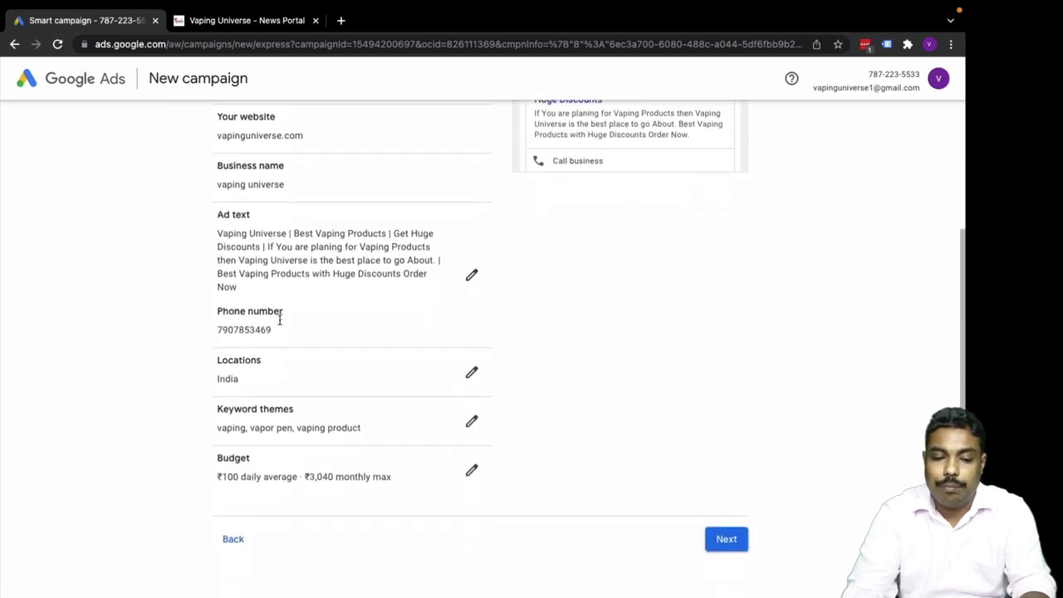
scroll(273, 371, "up", 5)
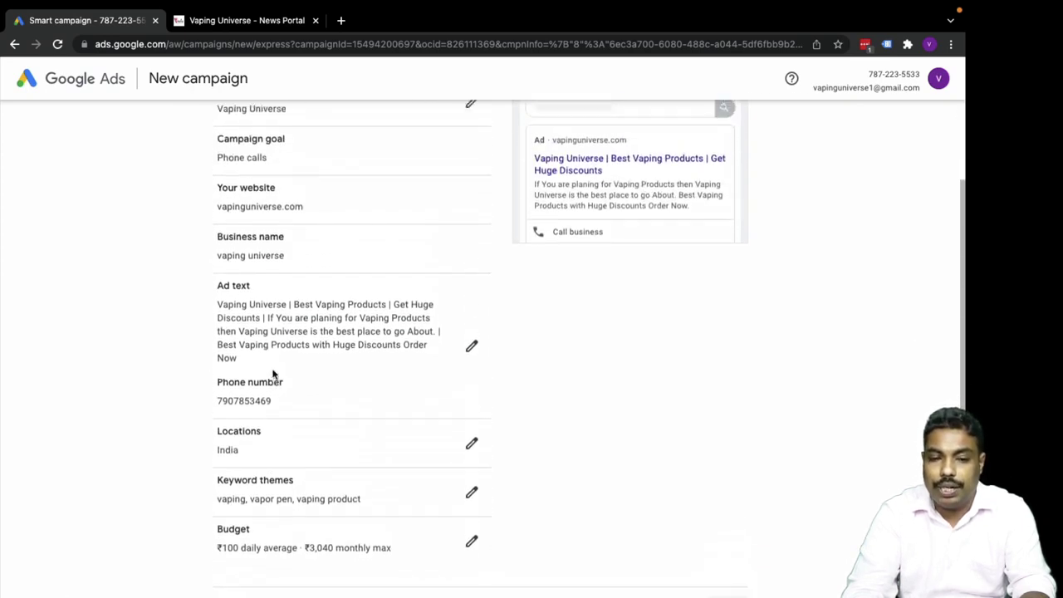
scroll(273, 371, "down", 5)
left_click(716, 503)
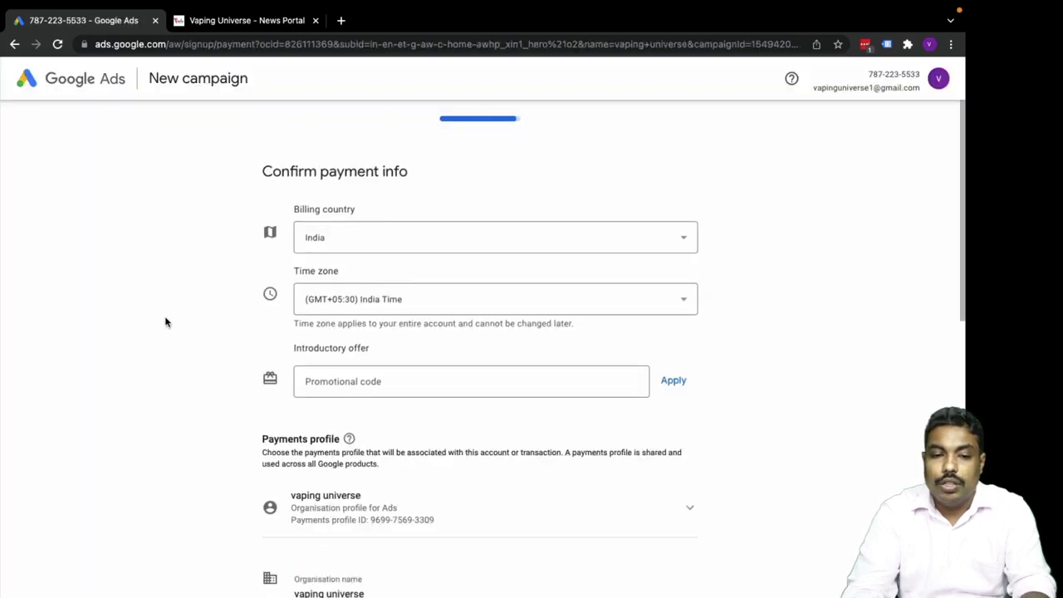
Open the promo code field and keep NetBanking as the payment method.
scroll(169, 316, "down", 2)
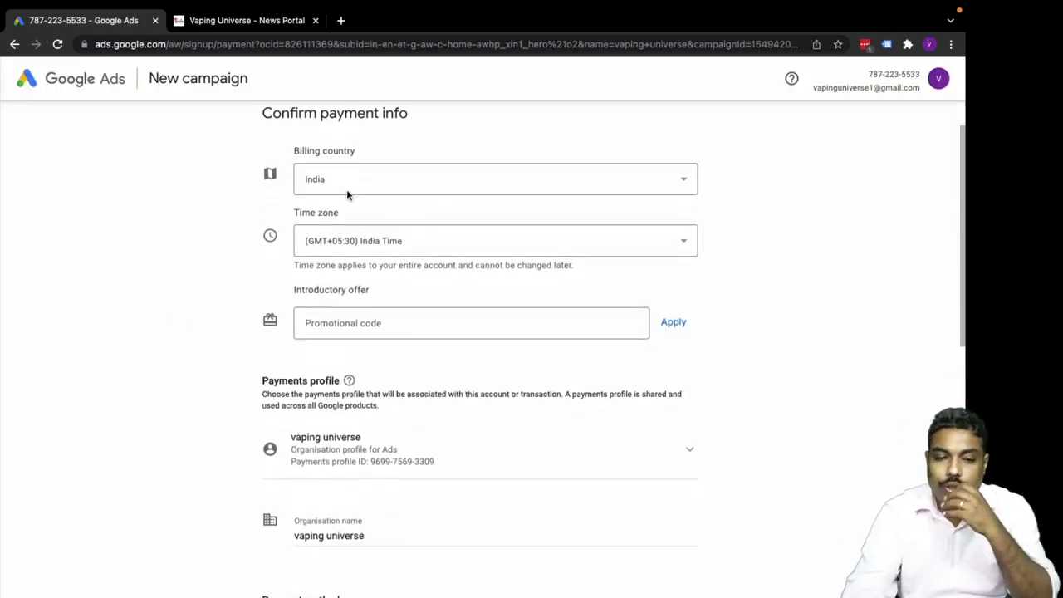
left_click(366, 324)
scroll(372, 324, "down", 5)
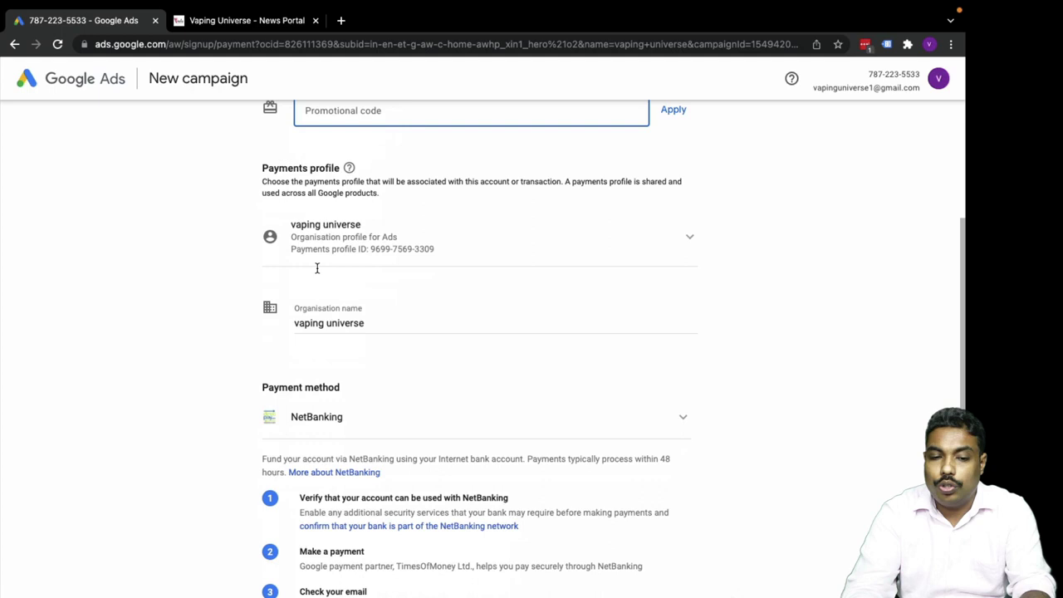
scroll(325, 374, "down", 4)
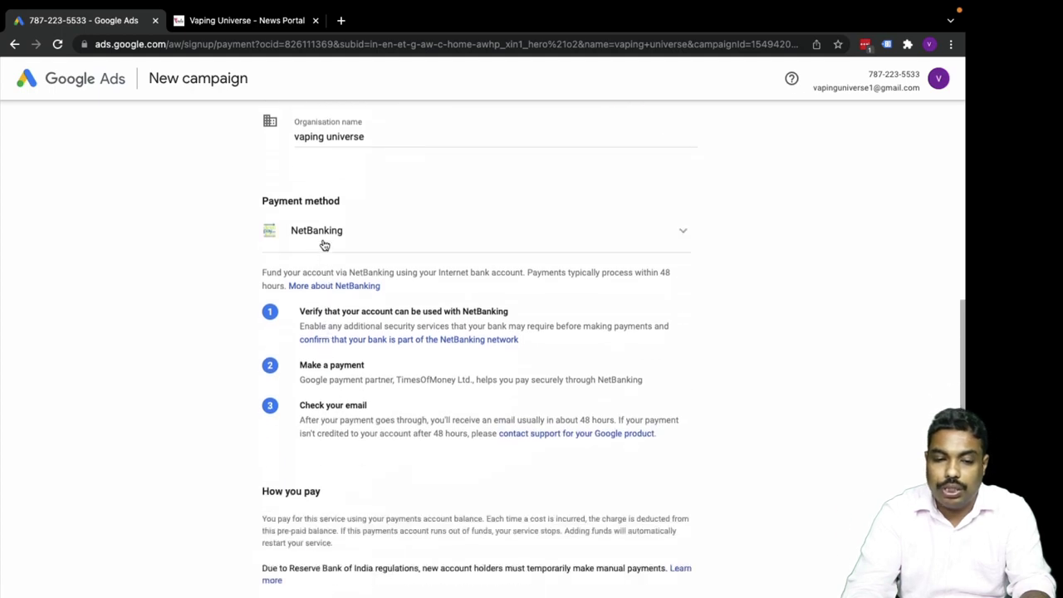
left_click(326, 236)
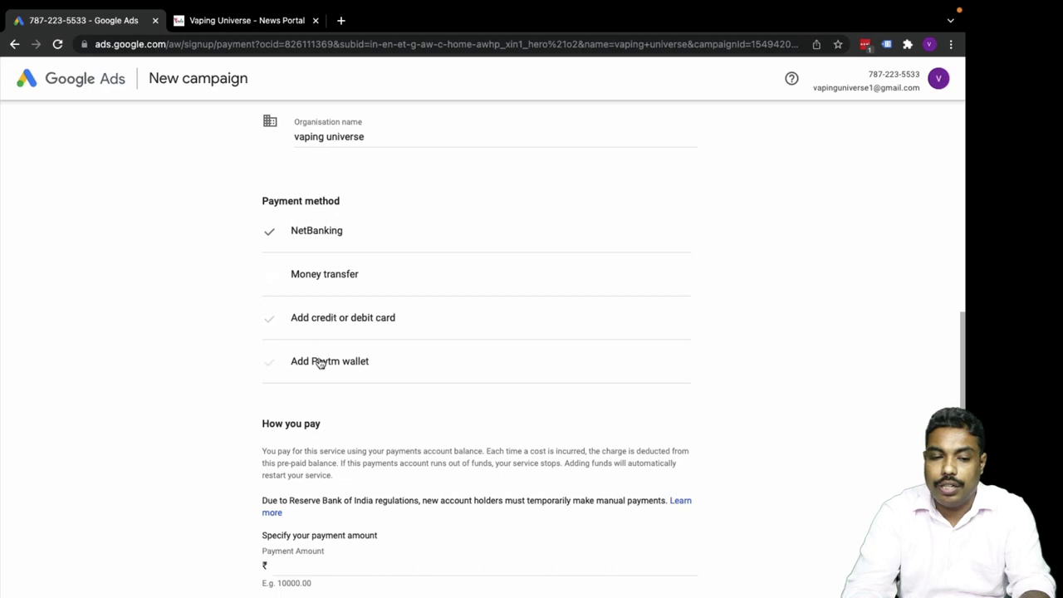
left_click(316, 233)
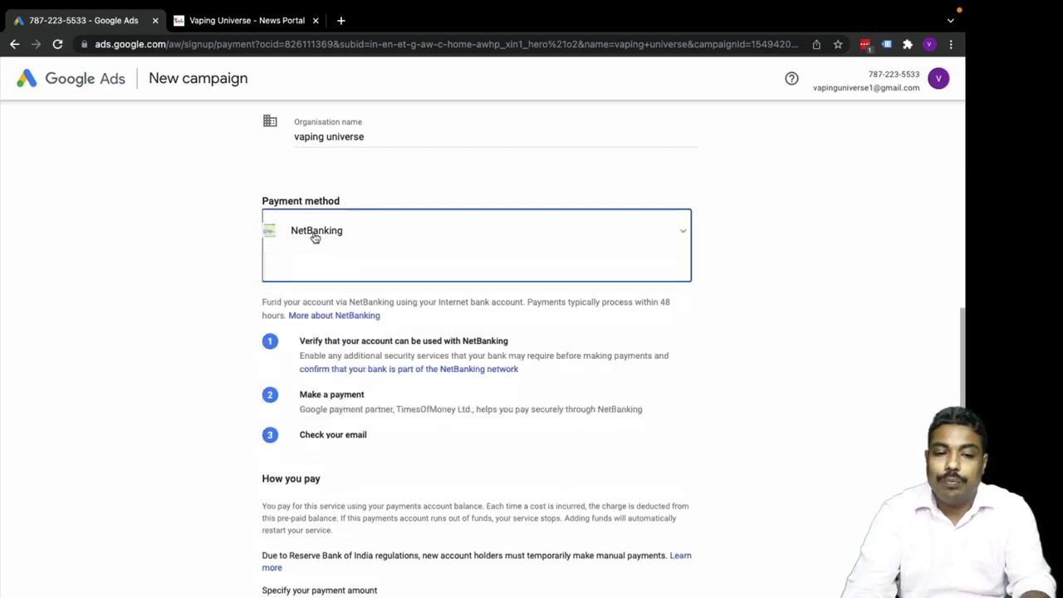
Enter and clear a payment amount of 1, attempt Submit, then go back to the review.
scroll(208, 374, "down", 4)
left_click(285, 444)
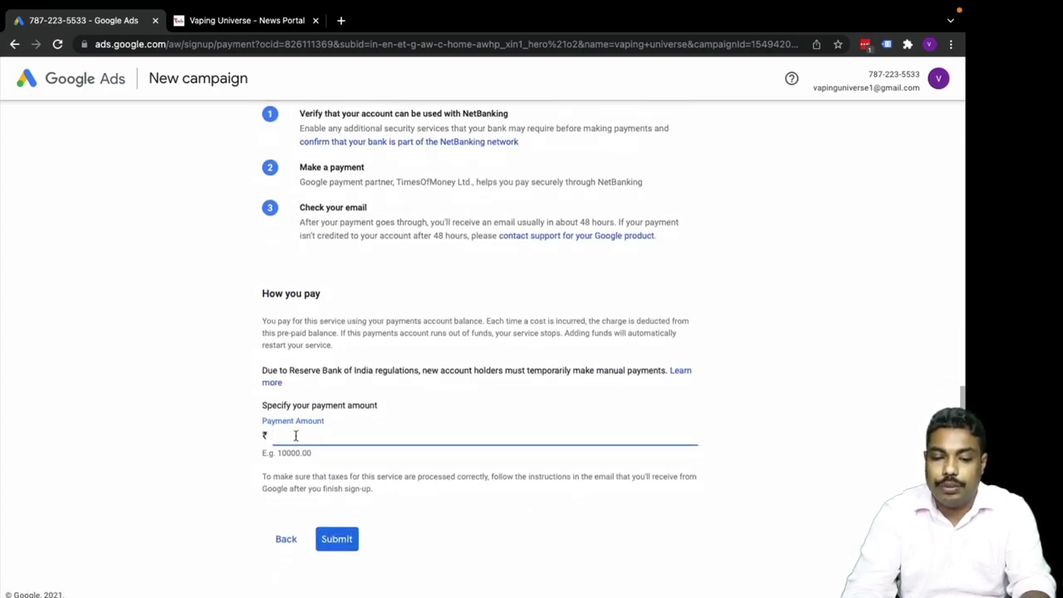
left_click(295, 436)
type("1")
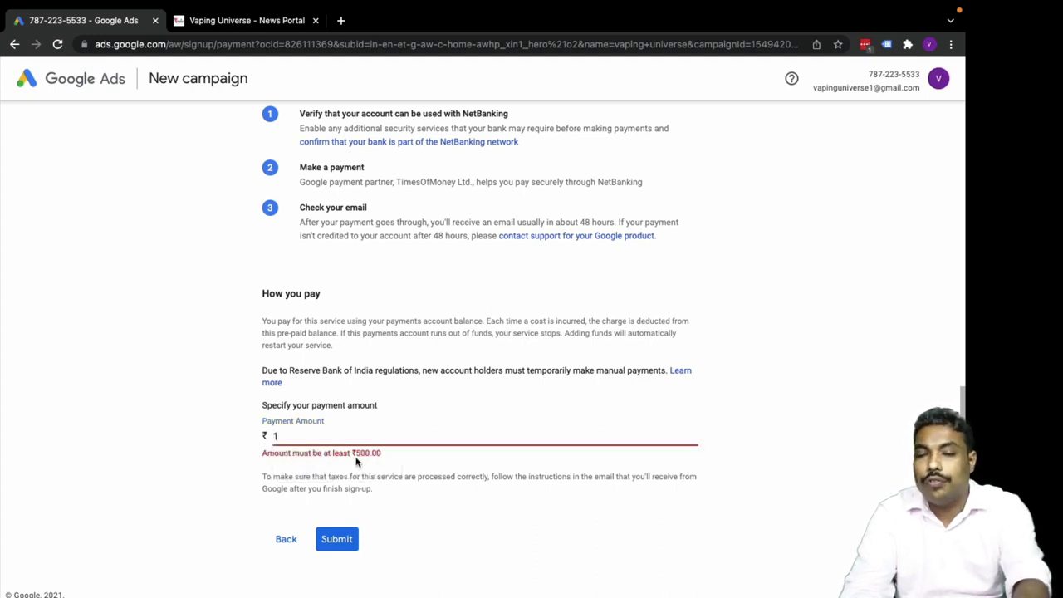
left_click(310, 429)
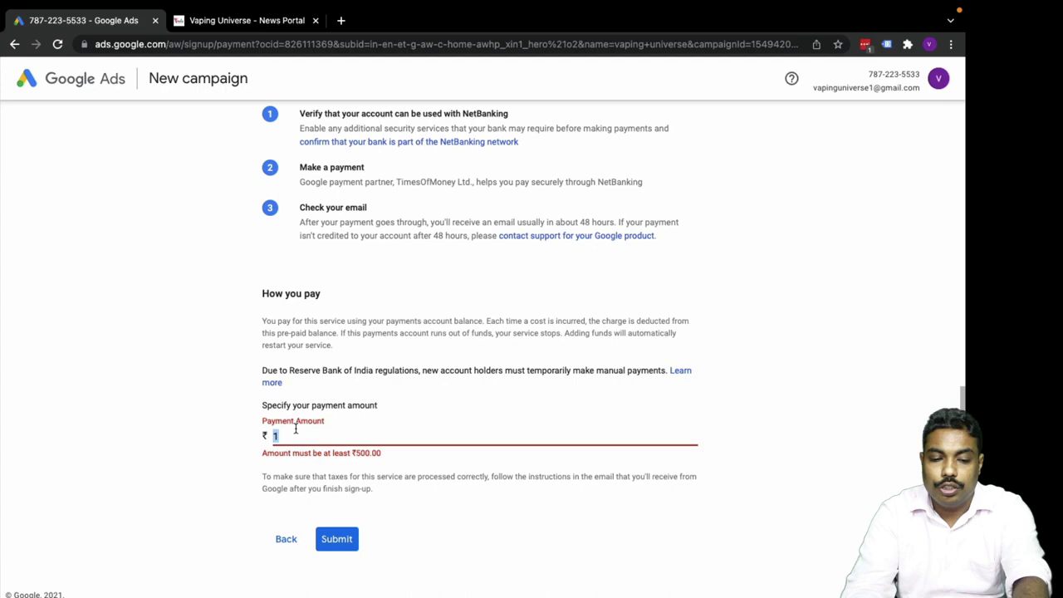
key("BackSpace")
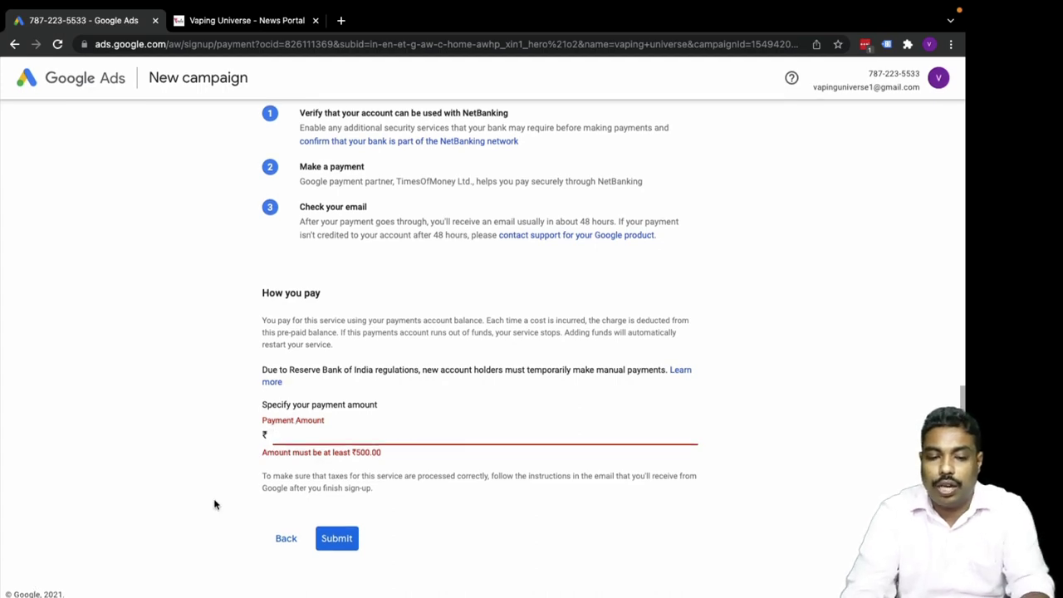
scroll(213, 504, "up", 15)
scroll(213, 503, "down", 15)
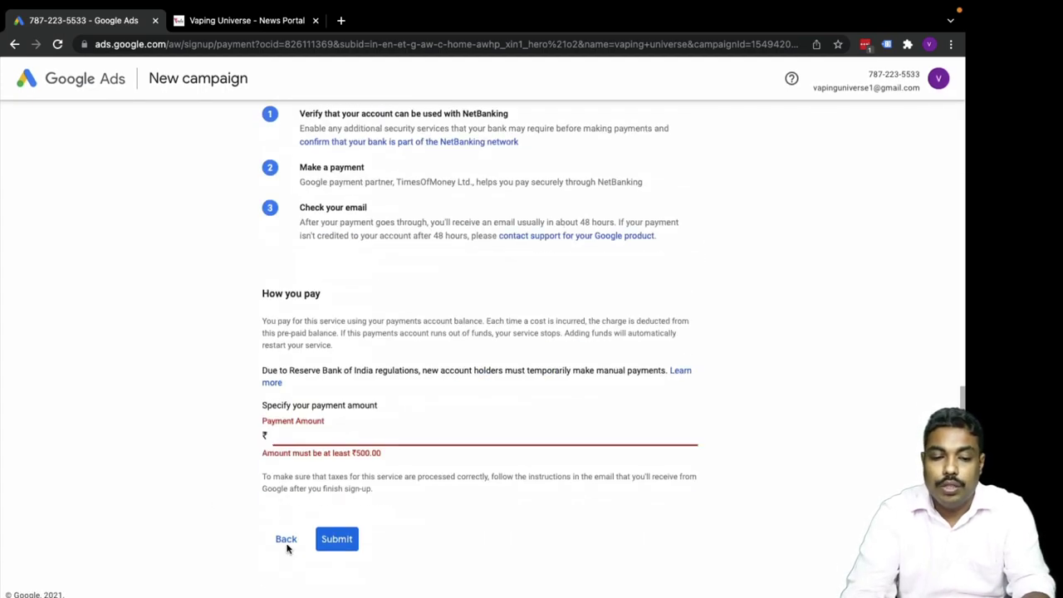
left_click(331, 541)
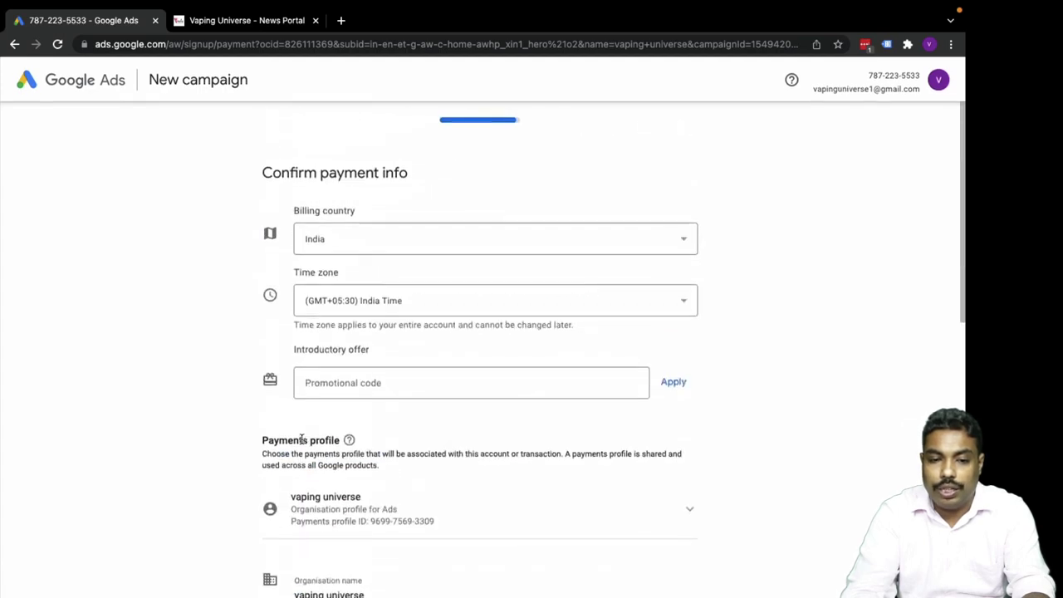
scroll(320, 344, "down", 15)
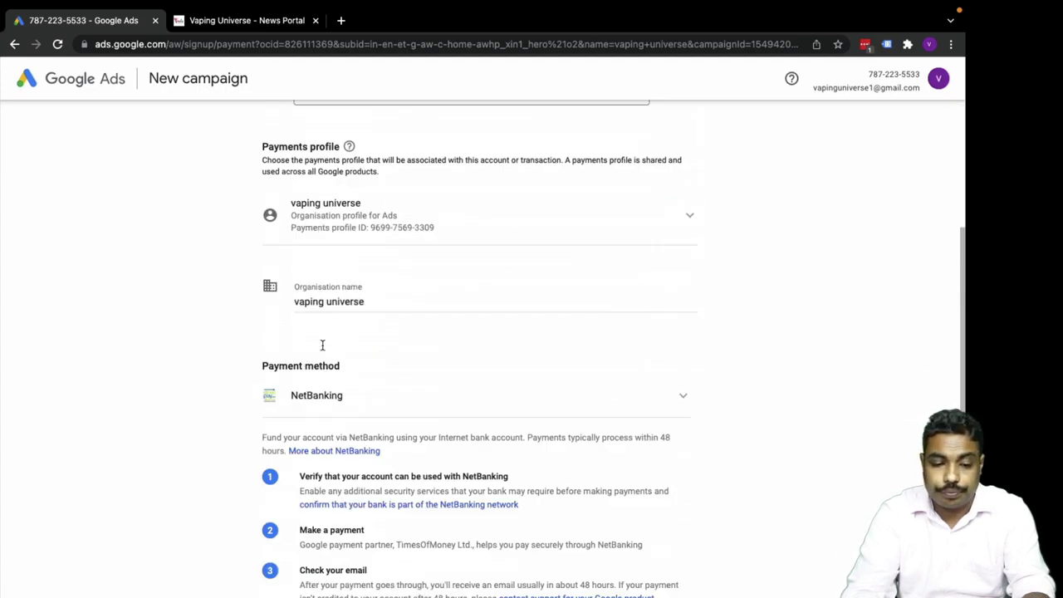
left_click(286, 540)
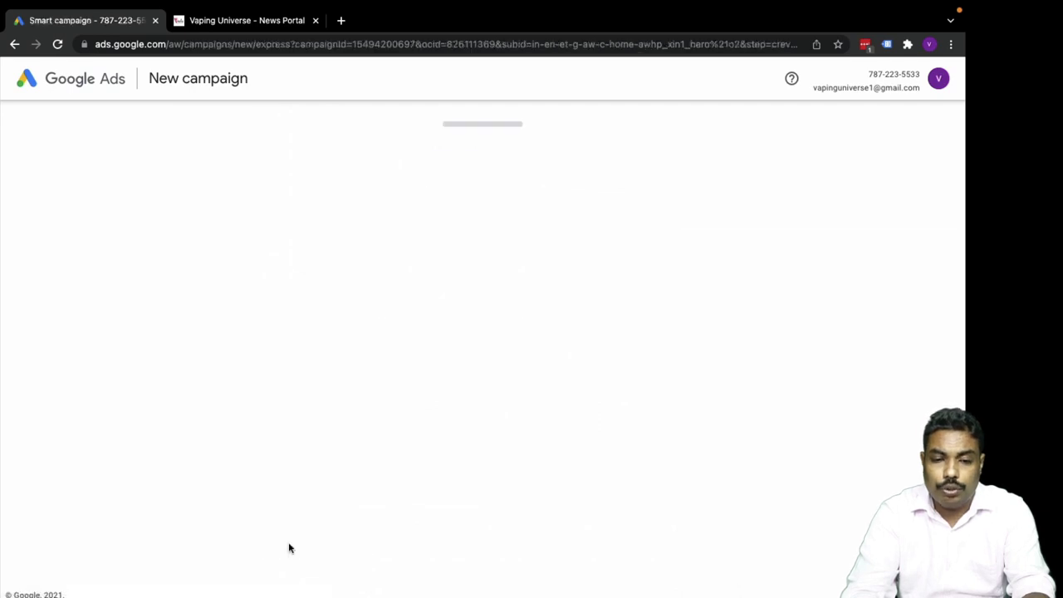
Step back through budget, locations, keywords, ad, website and account-linking pages.
scroll(290, 544, "down", 5)
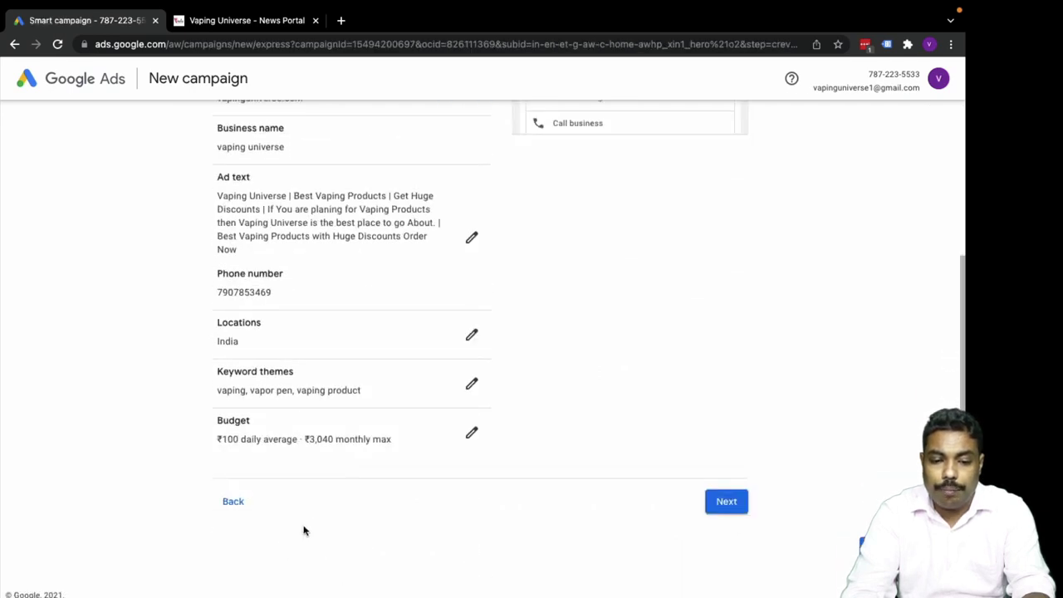
left_click(240, 503)
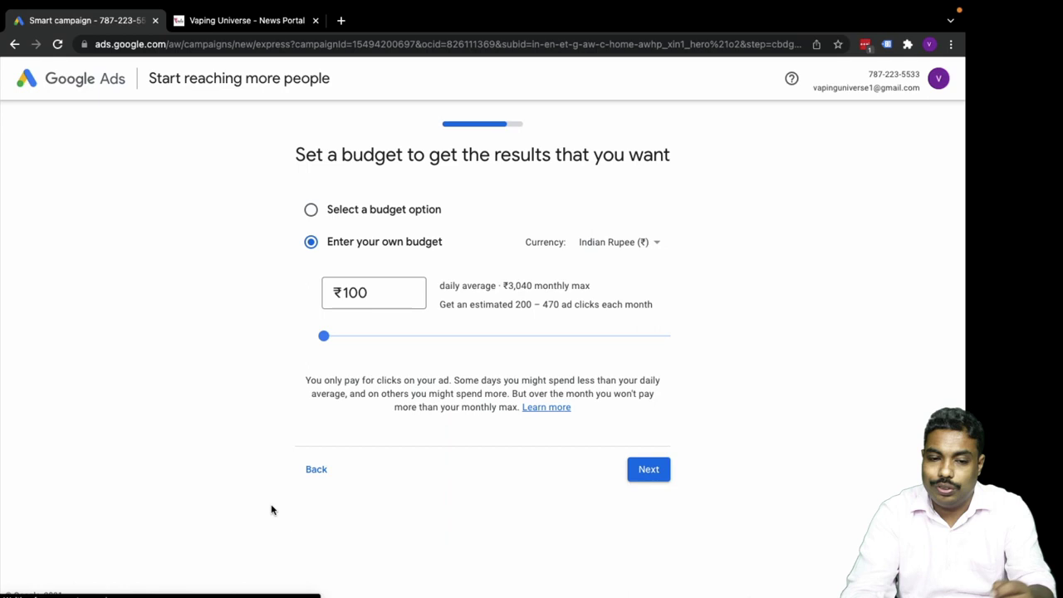
left_click(316, 470)
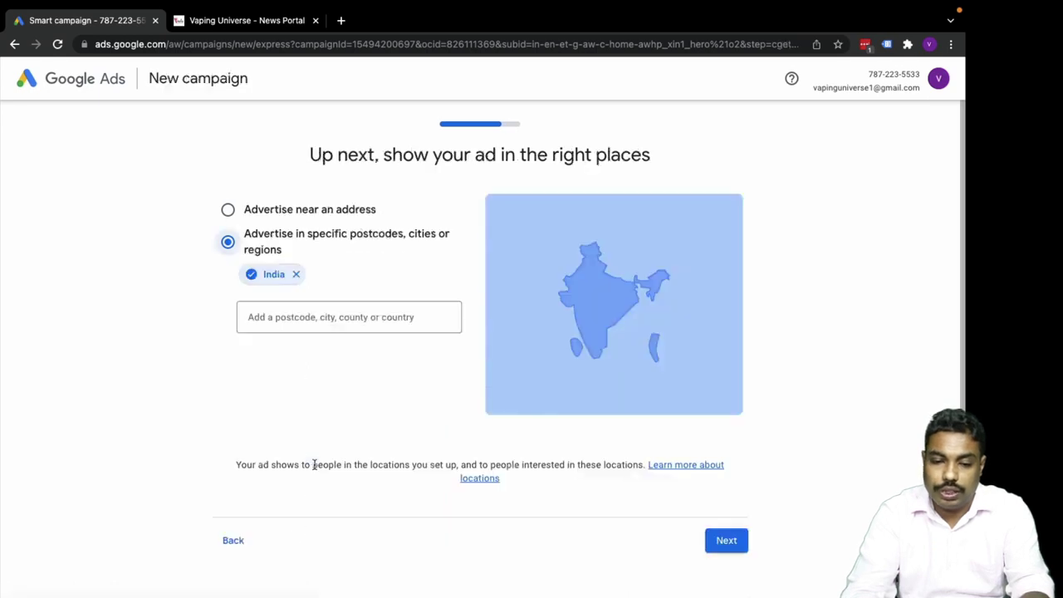
scroll(249, 511, "down", 1)
left_click(228, 502)
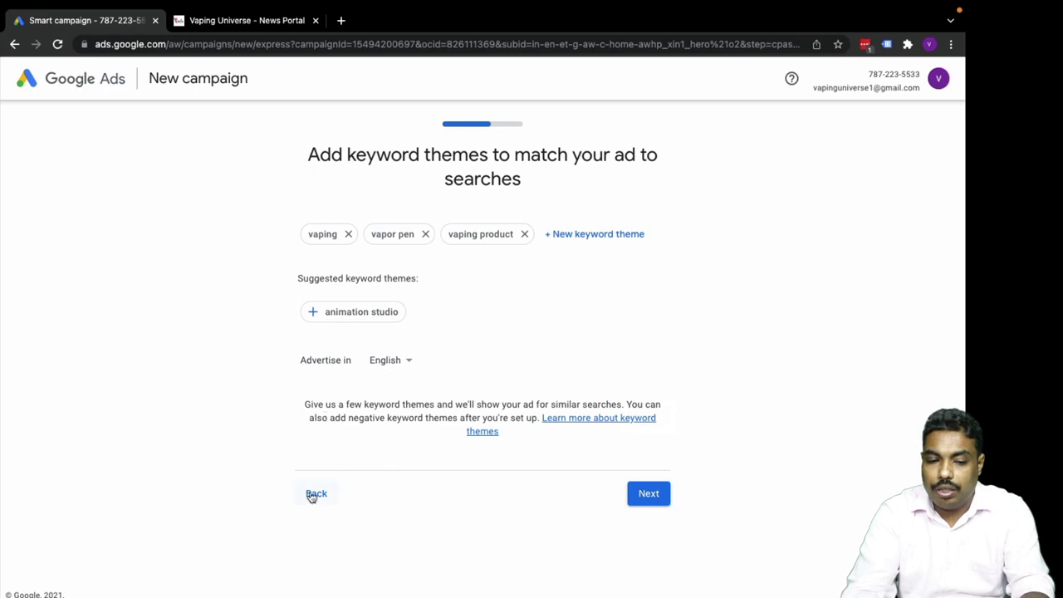
left_click(314, 494)
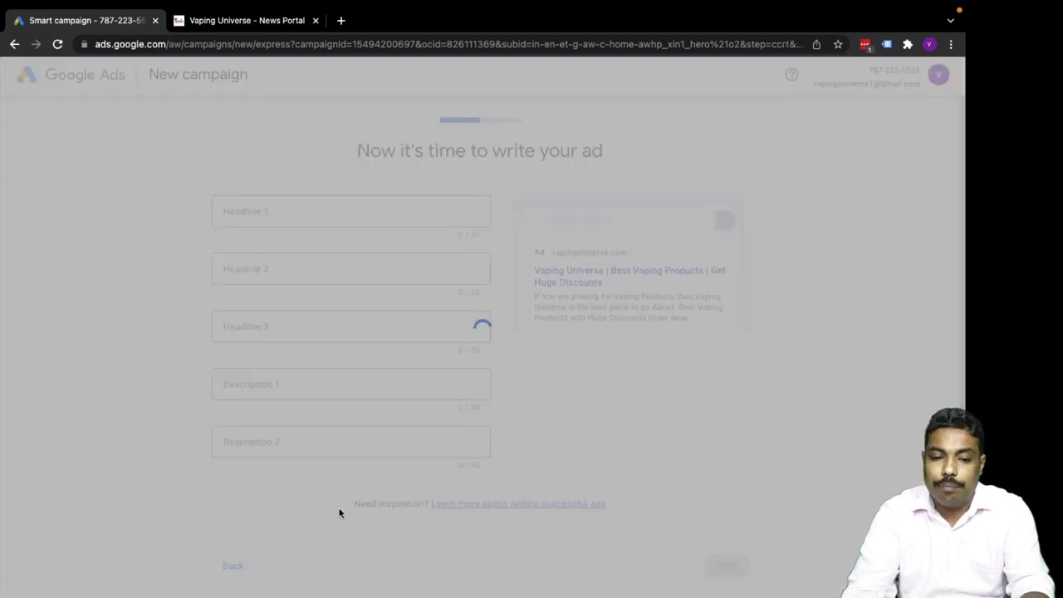
scroll(287, 485, "down", 3)
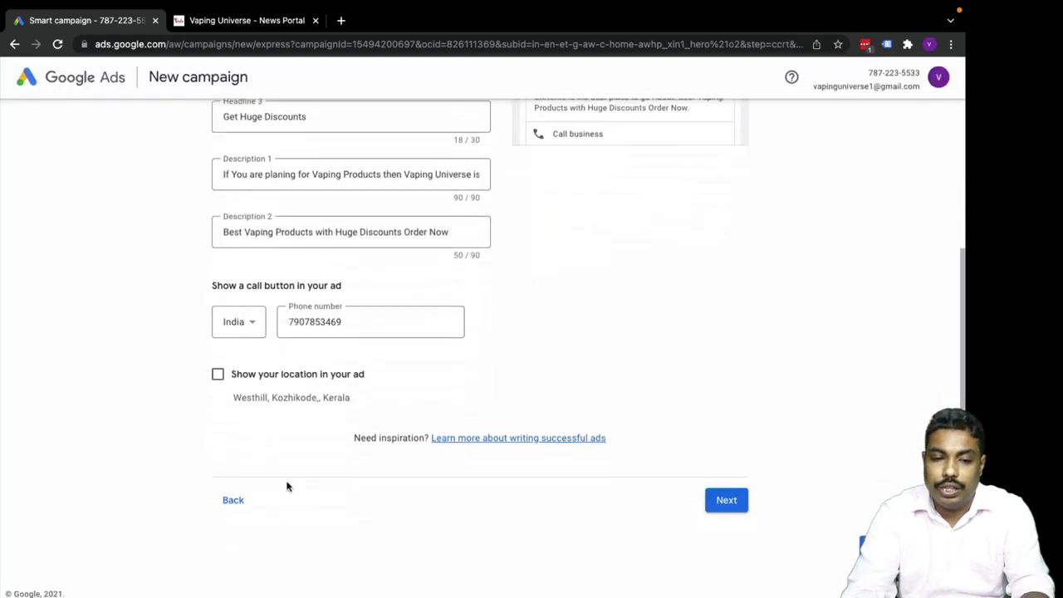
left_click(233, 504)
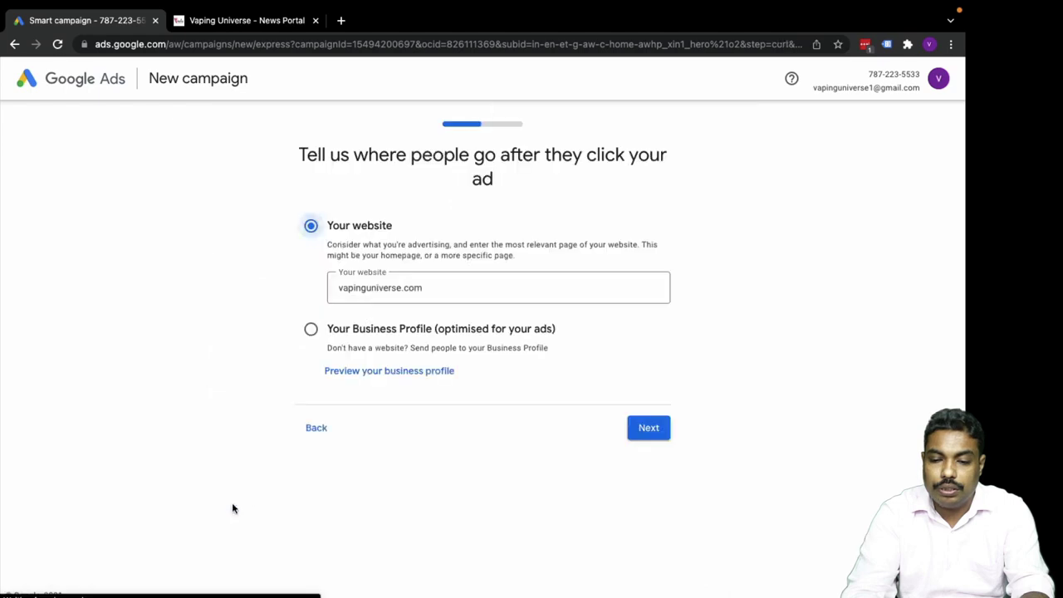
left_click(317, 429)
Change the goal to website sales or sign-ups, keeping the business profile and vapinguniverse.com.
left_click(316, 384)
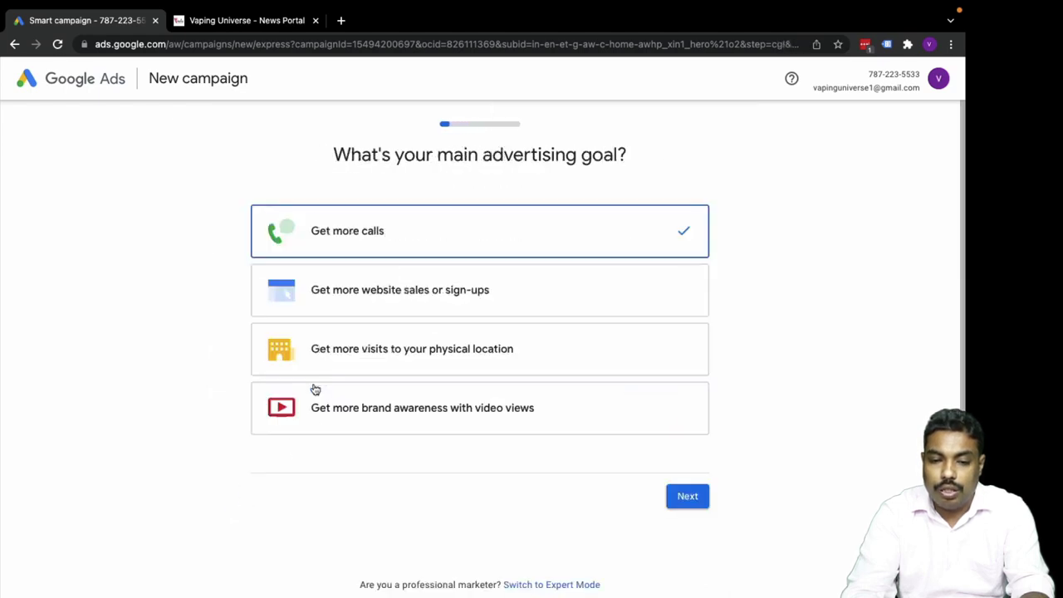
left_click(344, 301)
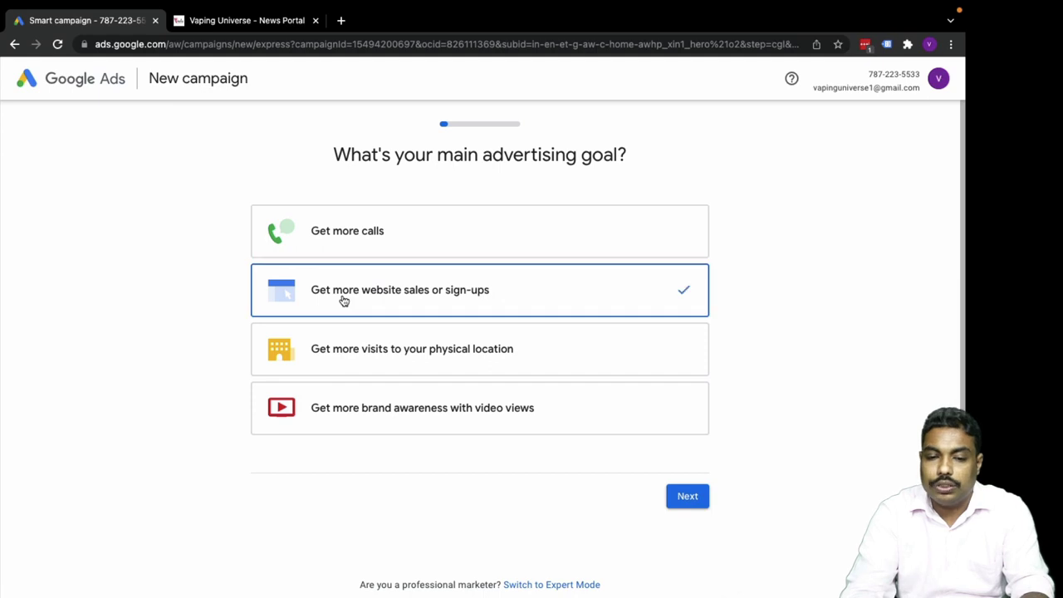
left_click(685, 496)
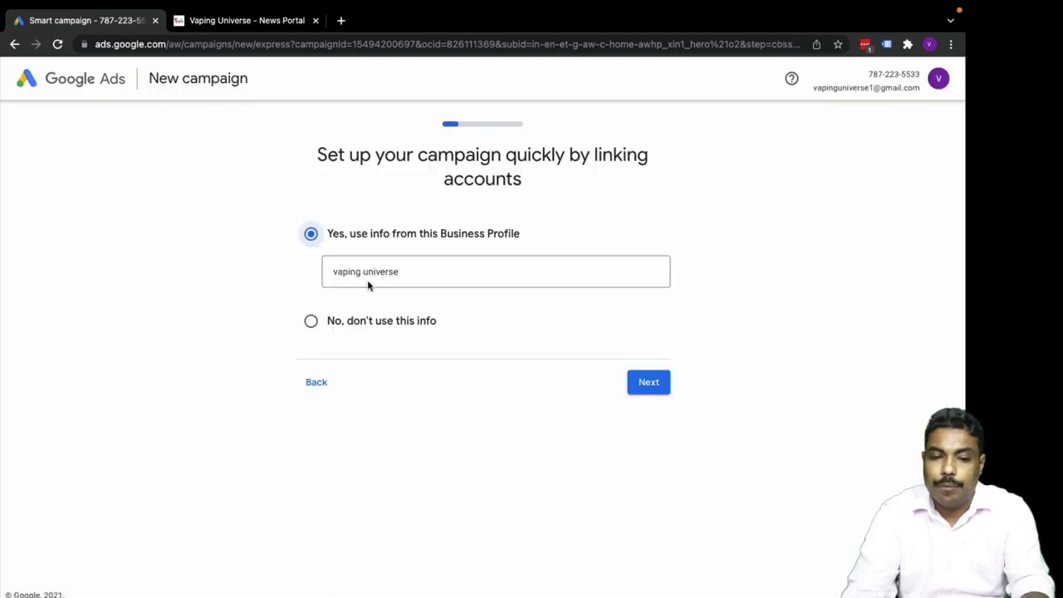
left_click(644, 383)
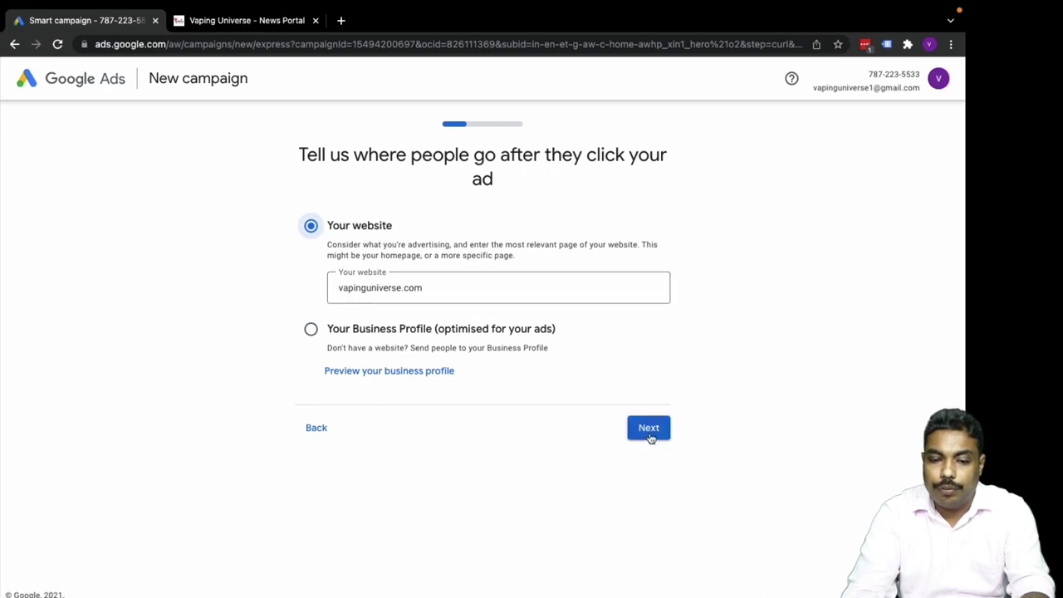
left_click(653, 437)
scroll(440, 449, "down", 2)
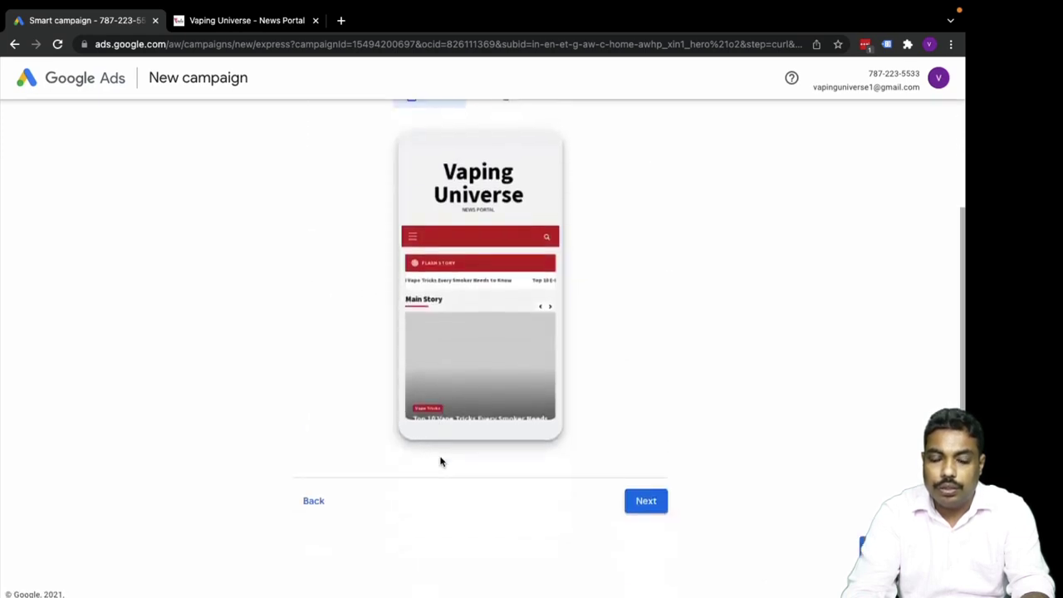
left_click(646, 503)
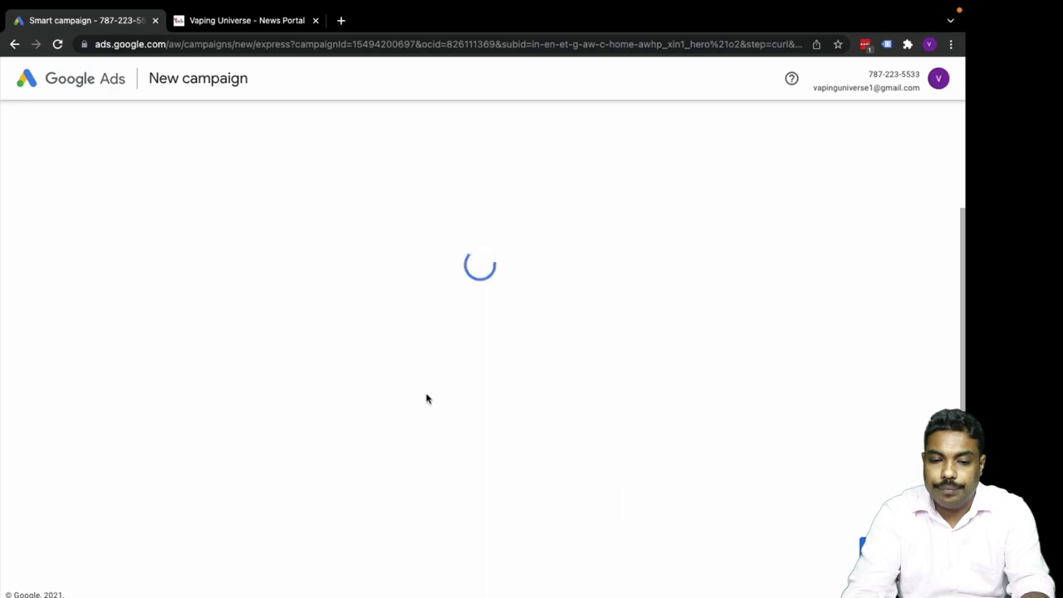
Show the business location in the ad and advance past keyword themes and India.
scroll(366, 480, "down", 3)
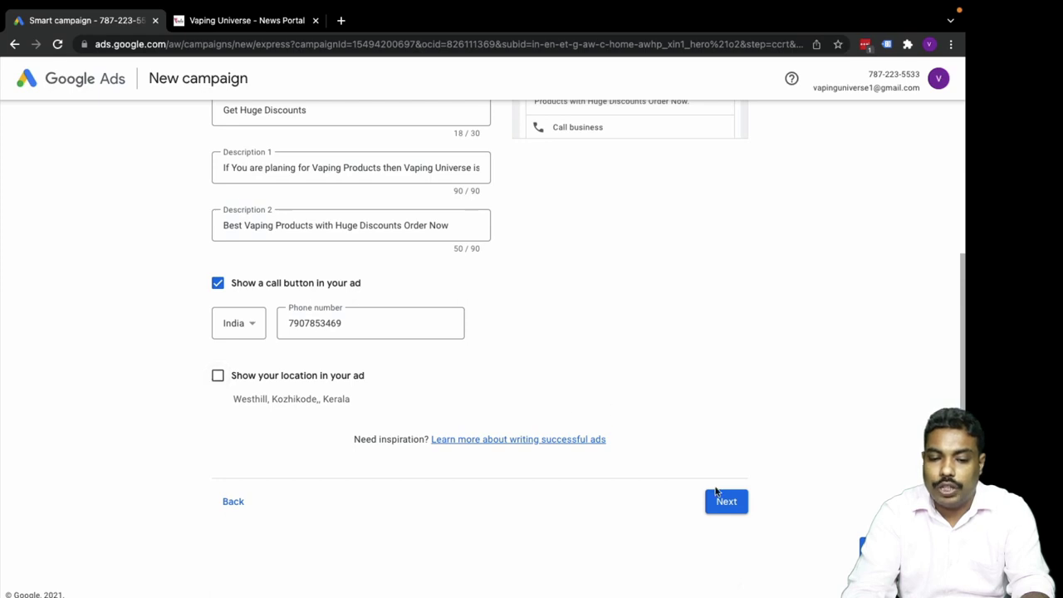
left_click(218, 376)
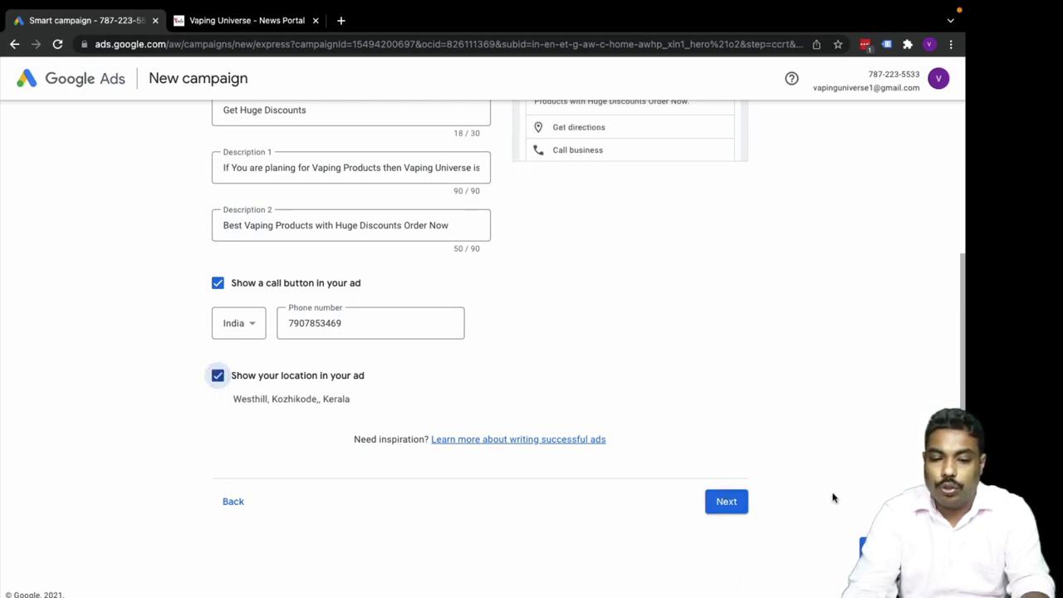
left_click(731, 503)
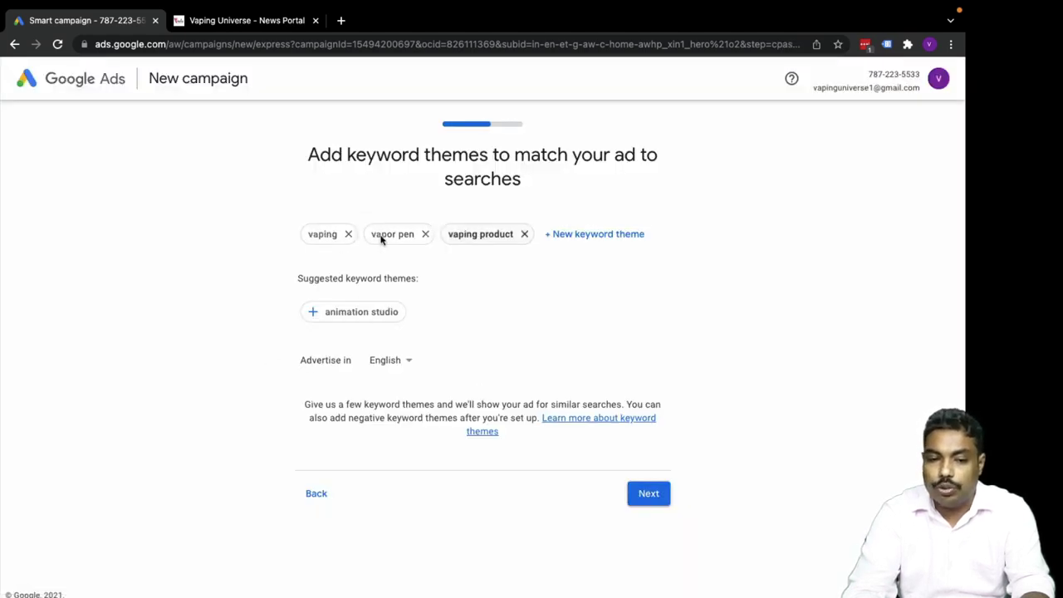
left_click(639, 500)
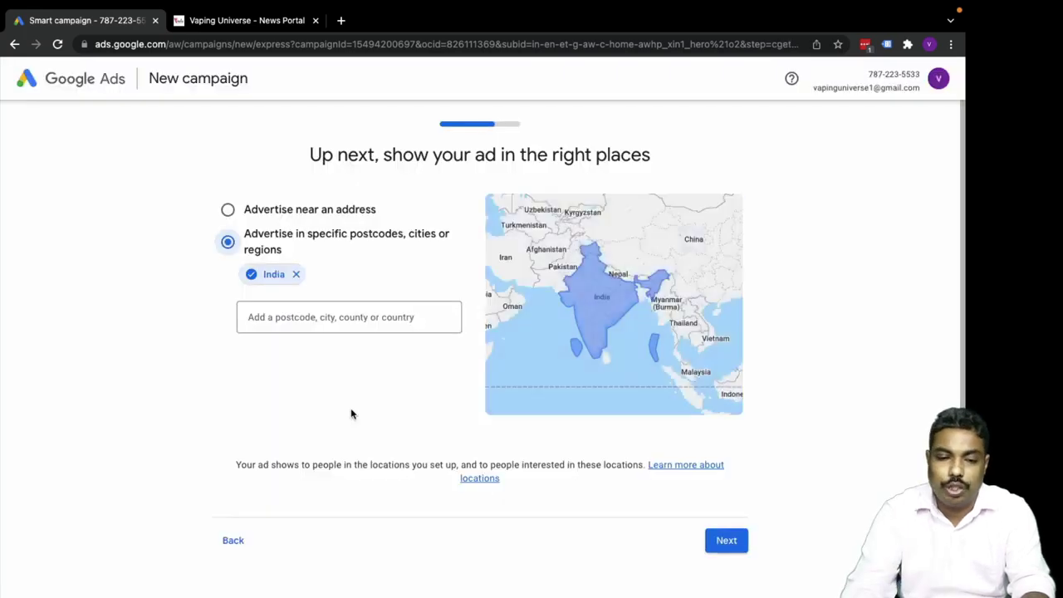
left_click(725, 542)
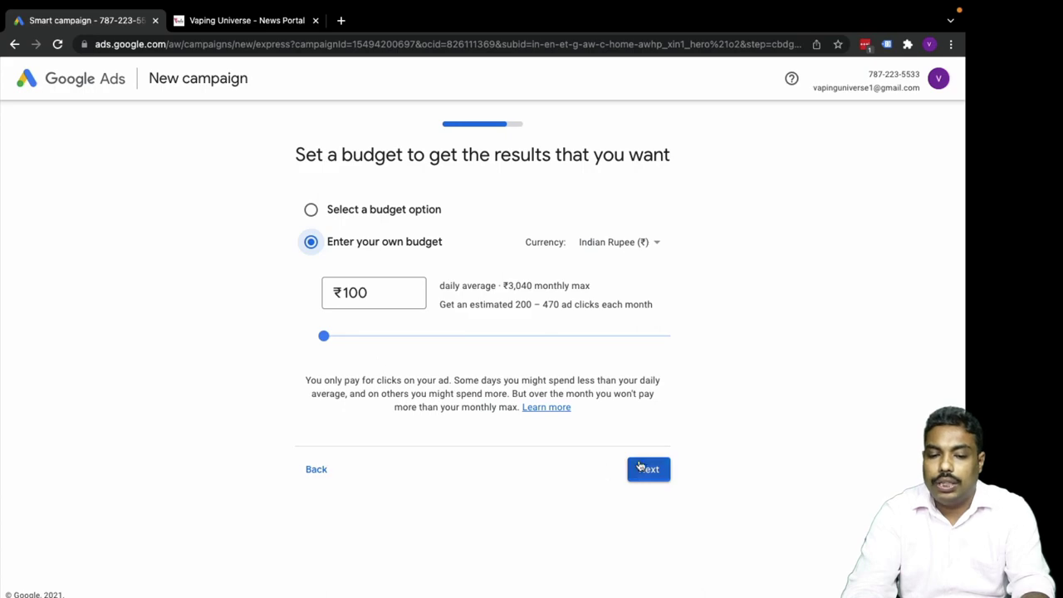
Keep the ₹100 daily budget and look over the campaign review page.
left_click(640, 466)
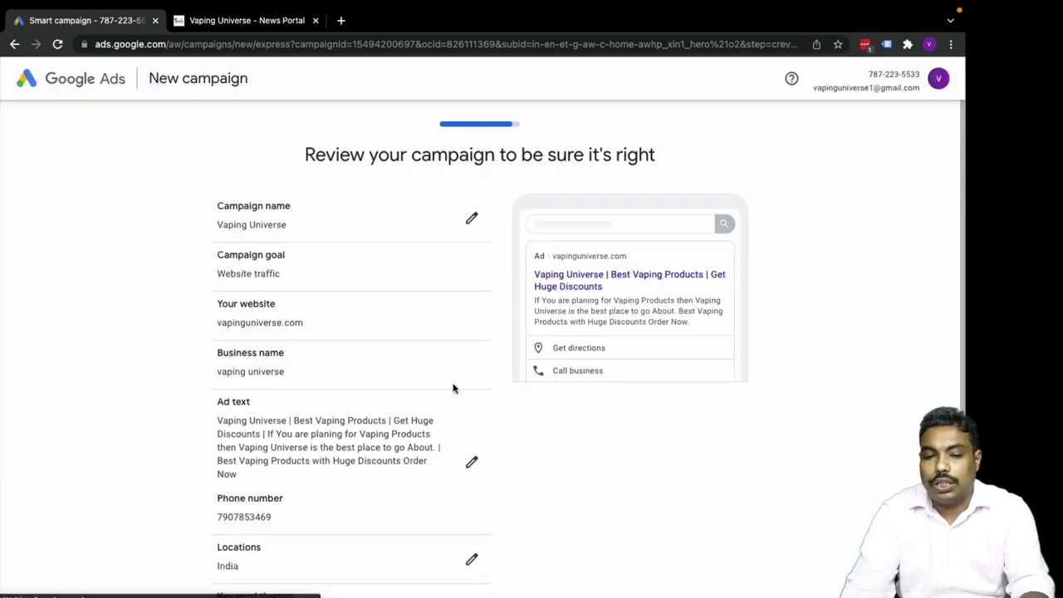
scroll(377, 427, "down", 5)
scroll(378, 432, "up", 5)
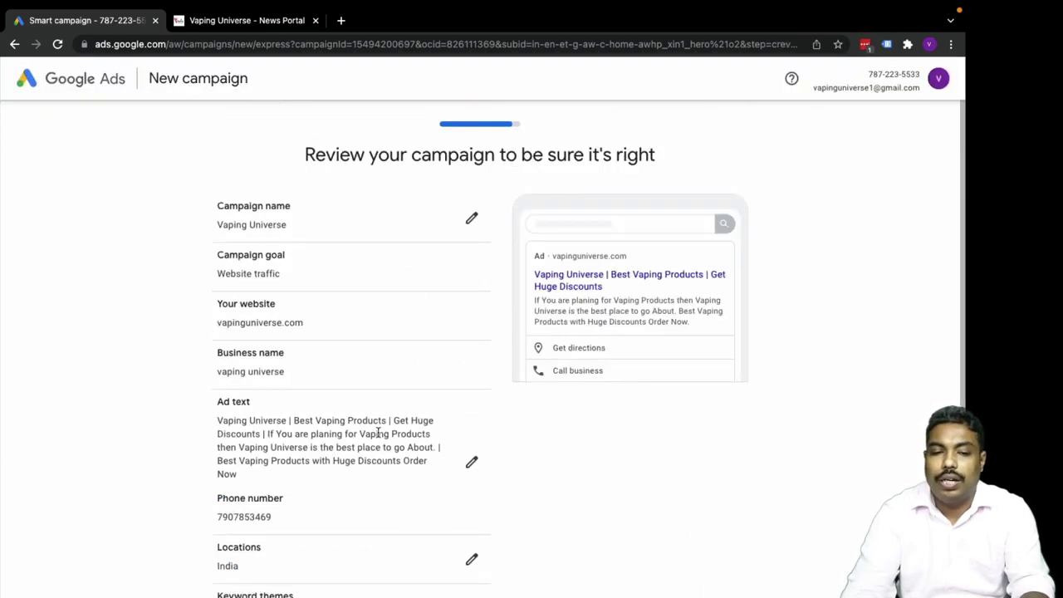
scroll(378, 432, "down", 5)
scroll(378, 433, "up", 4)
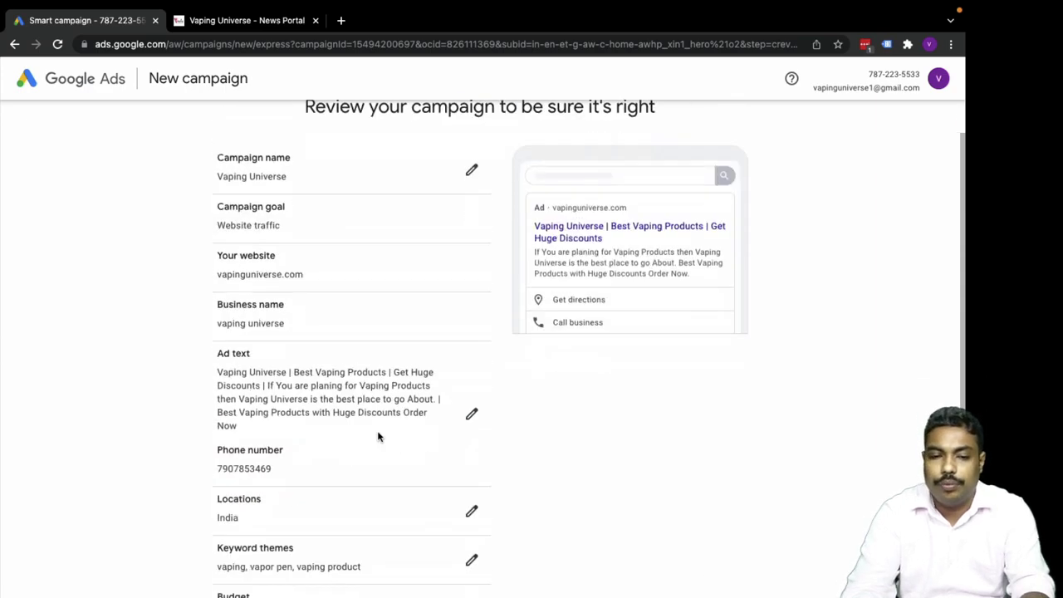
scroll(378, 433, "down", 4)
Step back from review through budget, location, keywords, ad, website and linking pages.
left_click(234, 504)
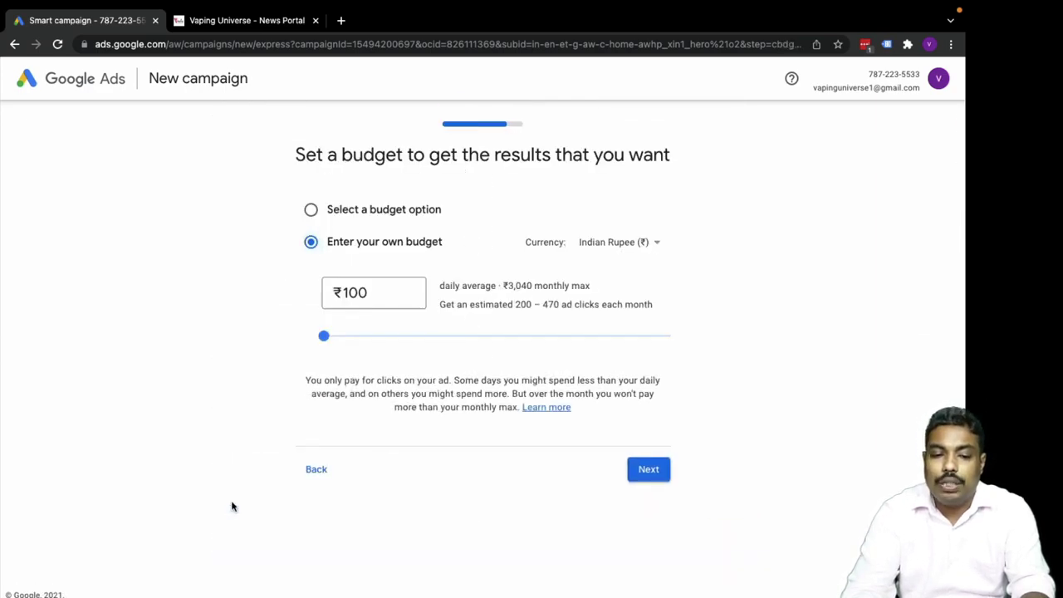
left_click(318, 472)
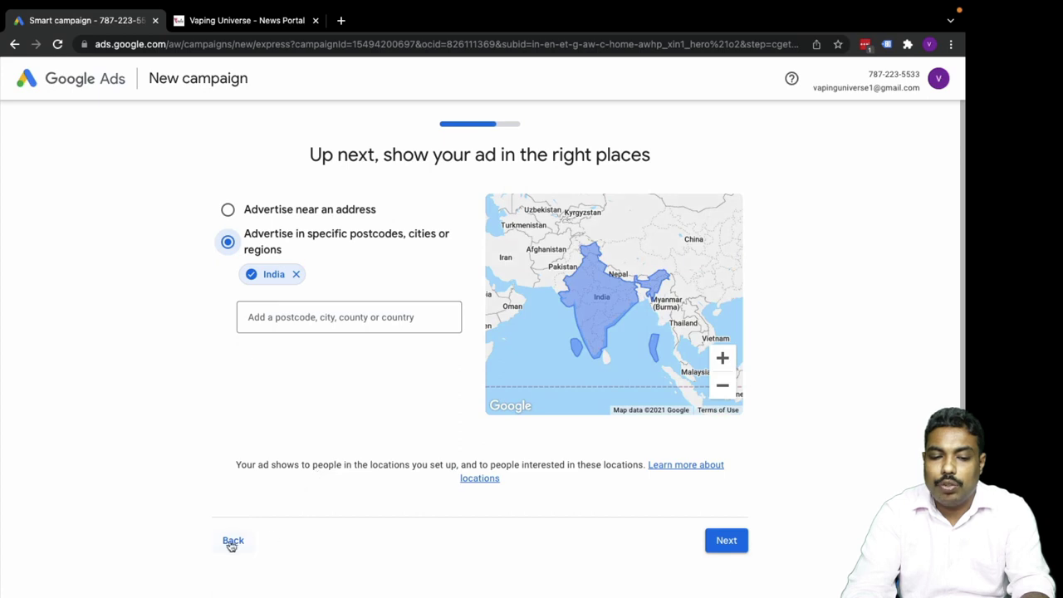
left_click(232, 541)
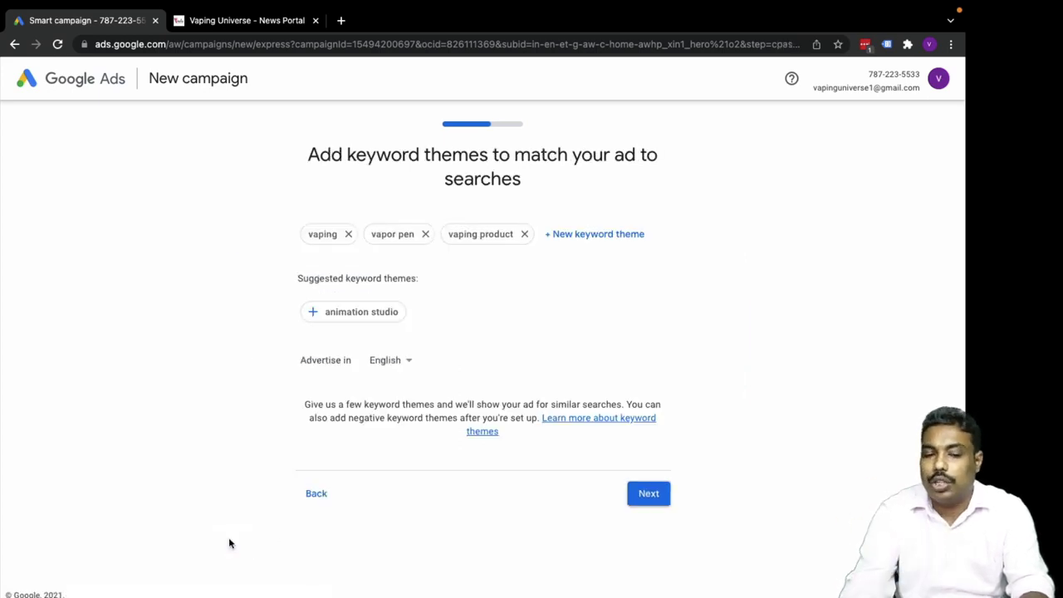
left_click(320, 495)
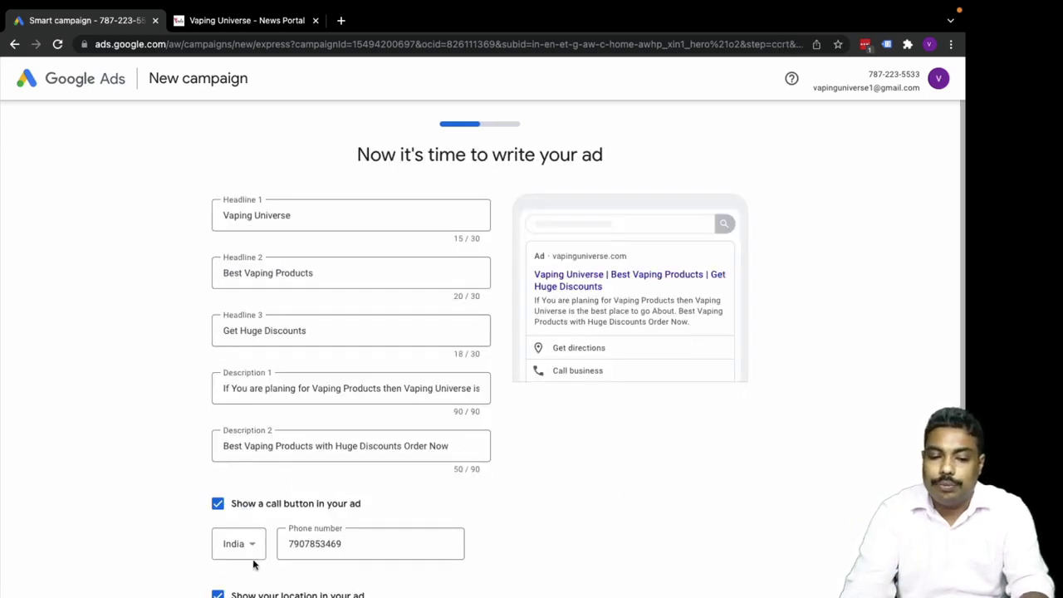
scroll(255, 557, "down", 3)
left_click(235, 583)
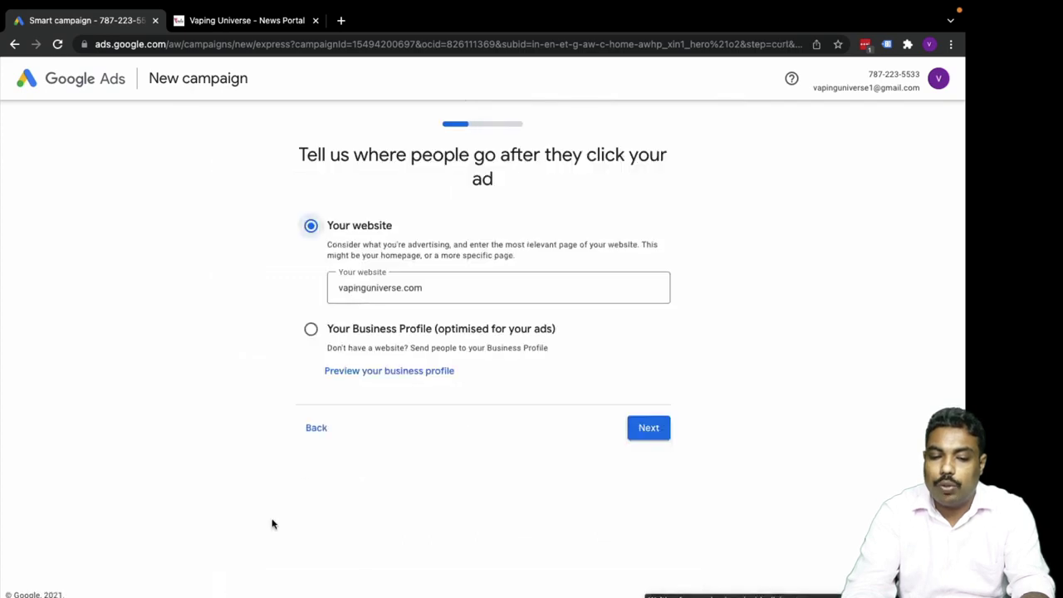
left_click(320, 430)
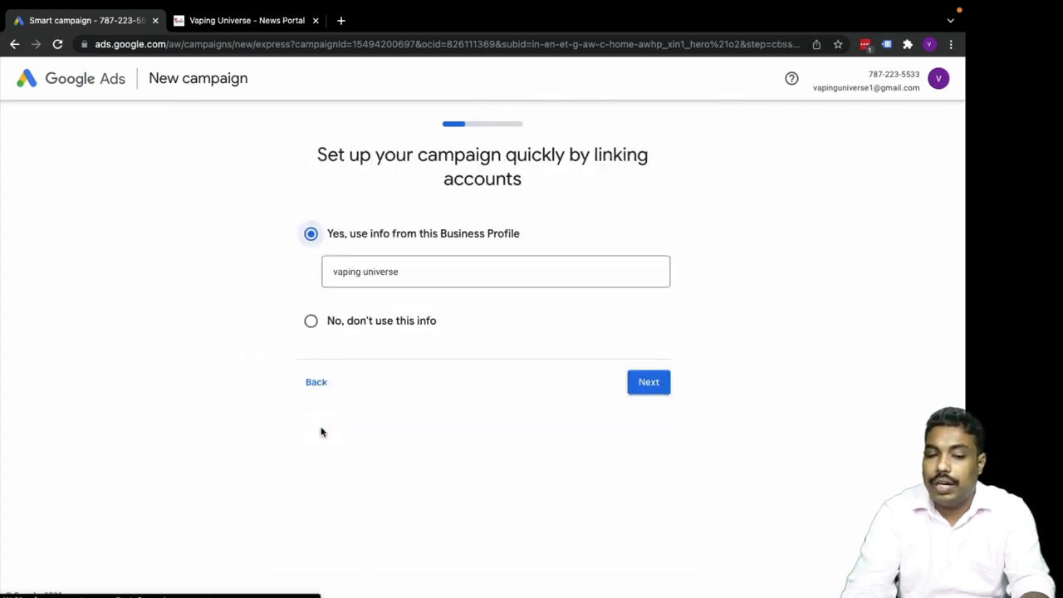
left_click(316, 383)
scroll(314, 432, "down", 1)
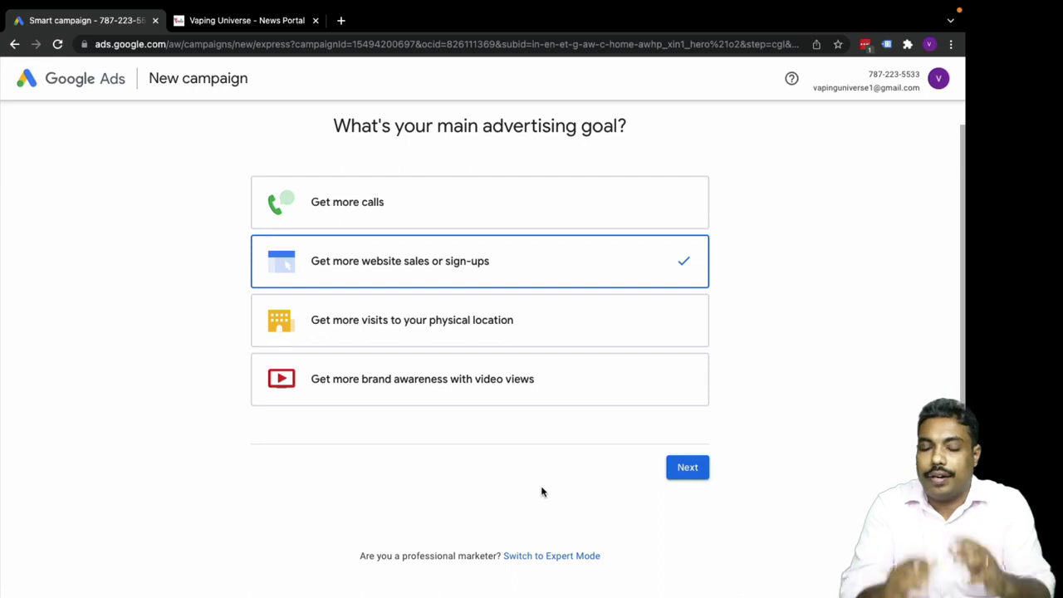
Switch campaign creation to Expert Mode from the goal page.
left_click(556, 560)
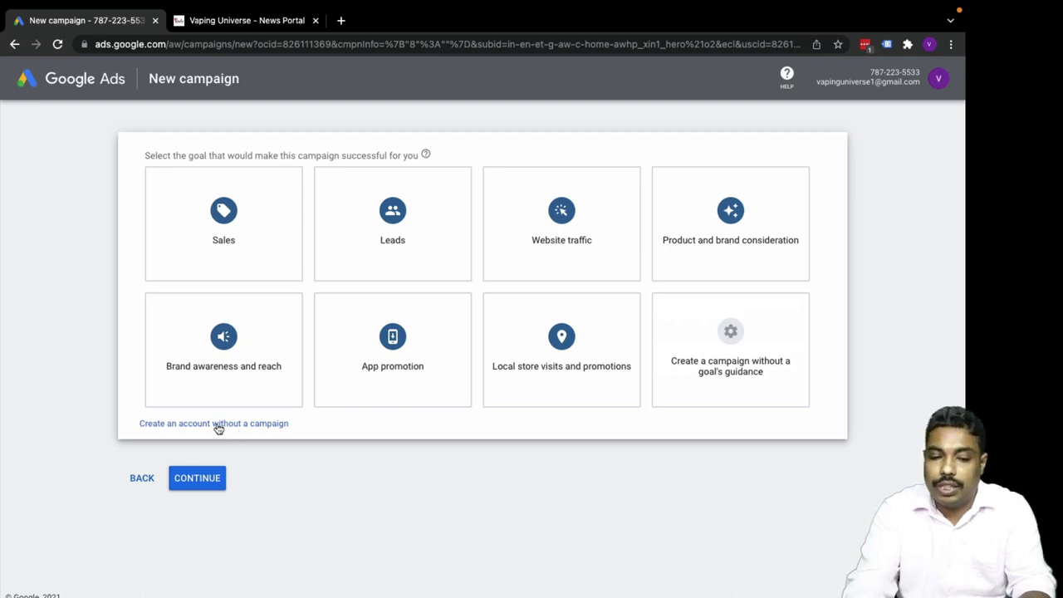
Create the account without a campaign, confirming India billing, India time zone and INR currency.
left_click(218, 424)
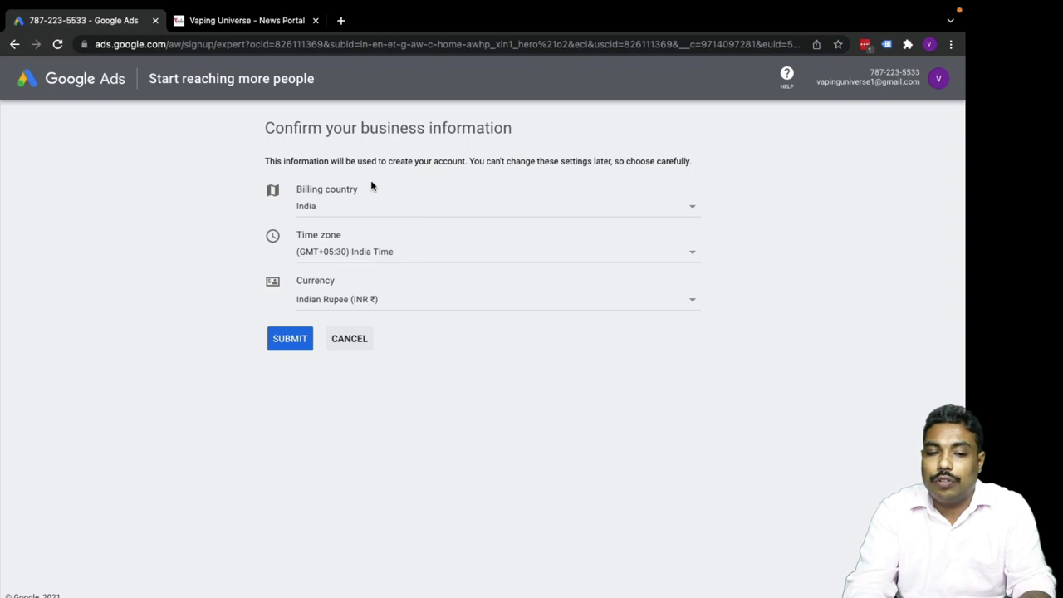
left_click(290, 338)
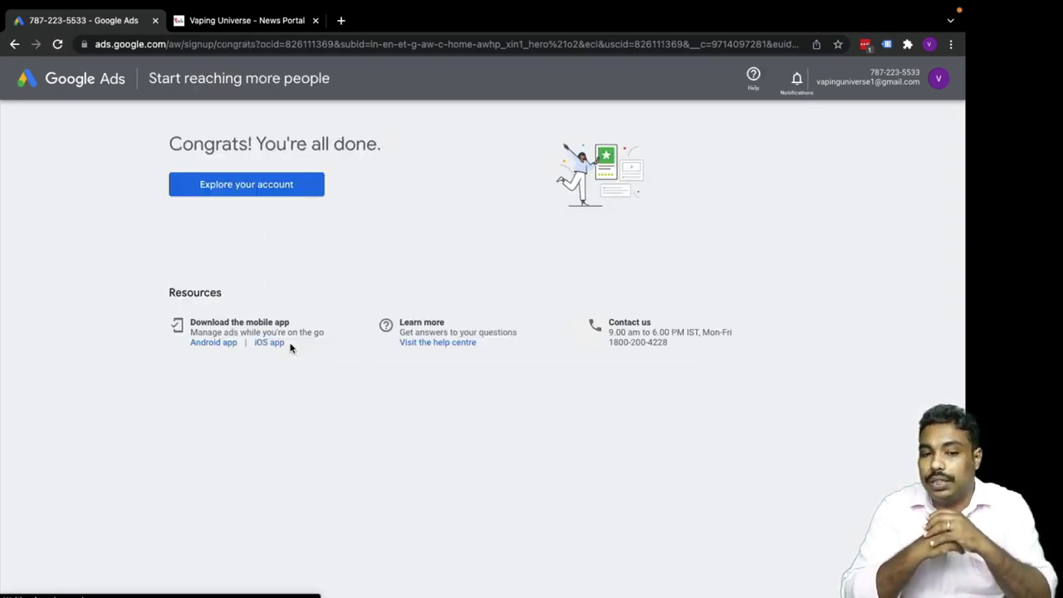
Open the account overview and review the Vaping Universe Smart draft campaign with ₹0.00 cost.
left_click(242, 195)
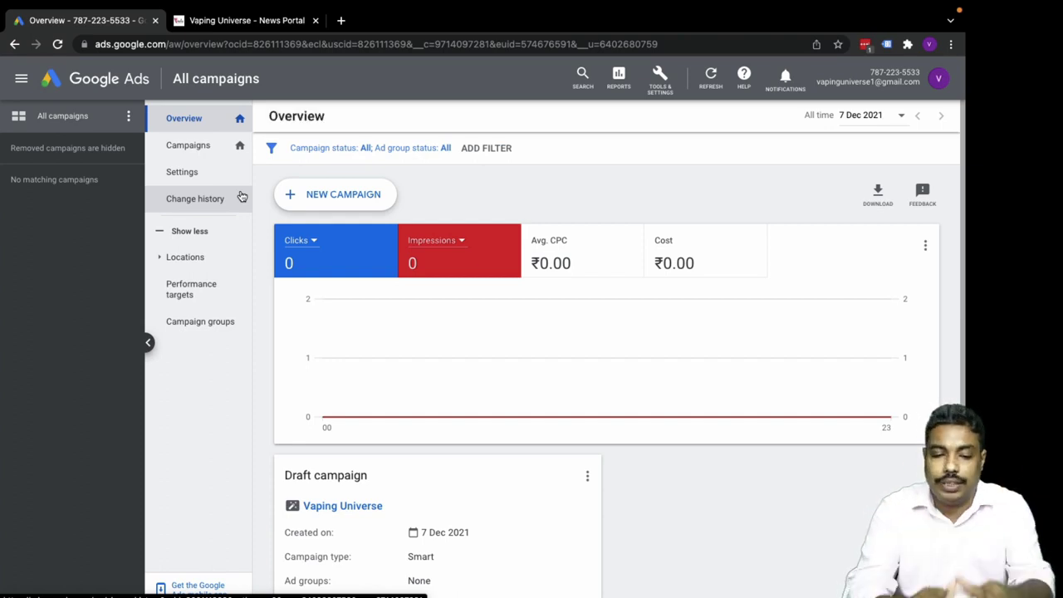
scroll(347, 544, "down", 3)
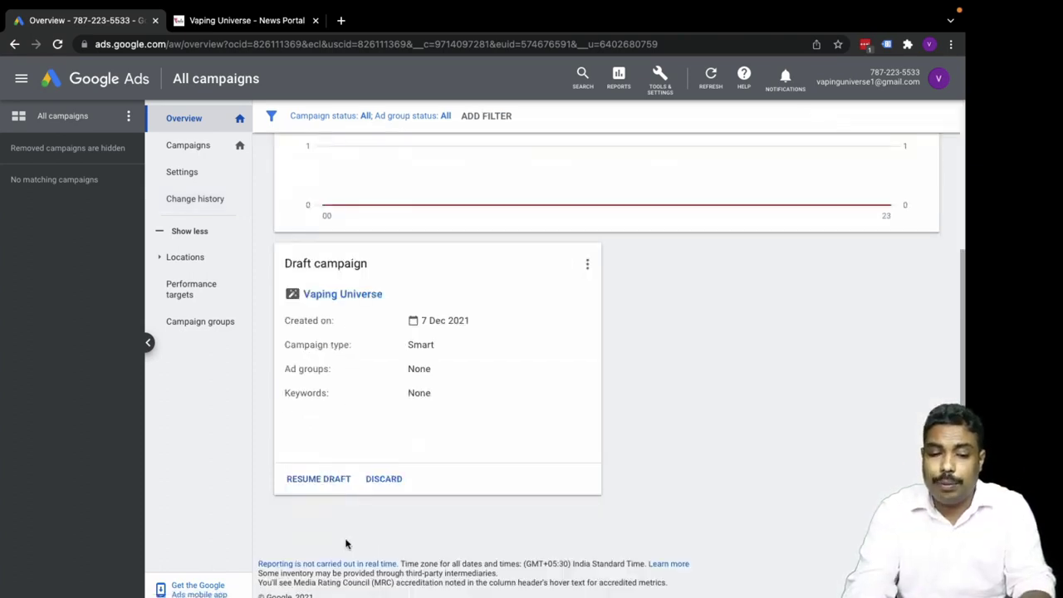
scroll(399, 490, "up", 1)
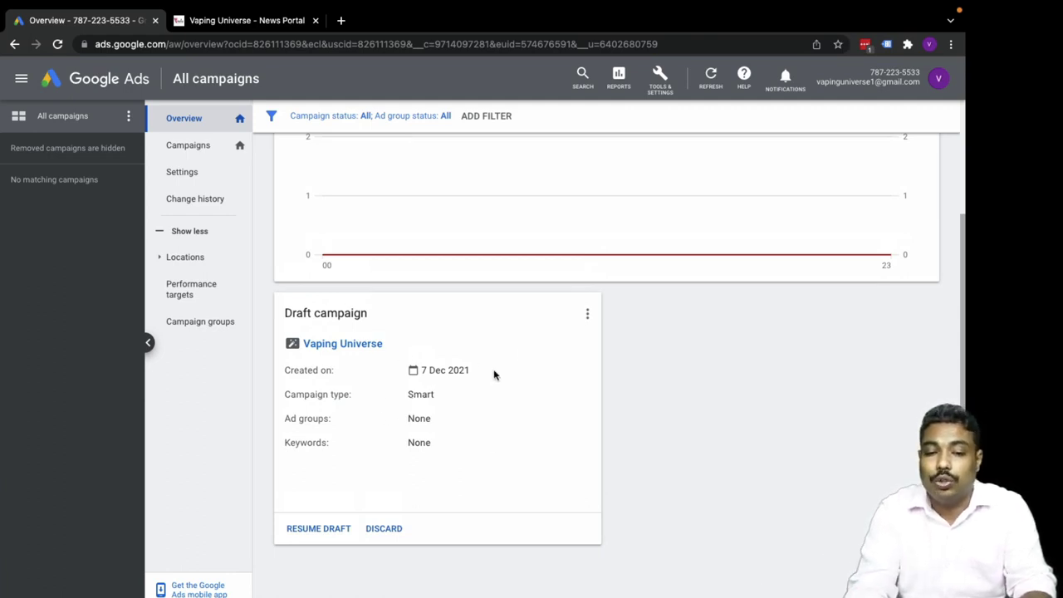
scroll(452, 449, "up", 3)
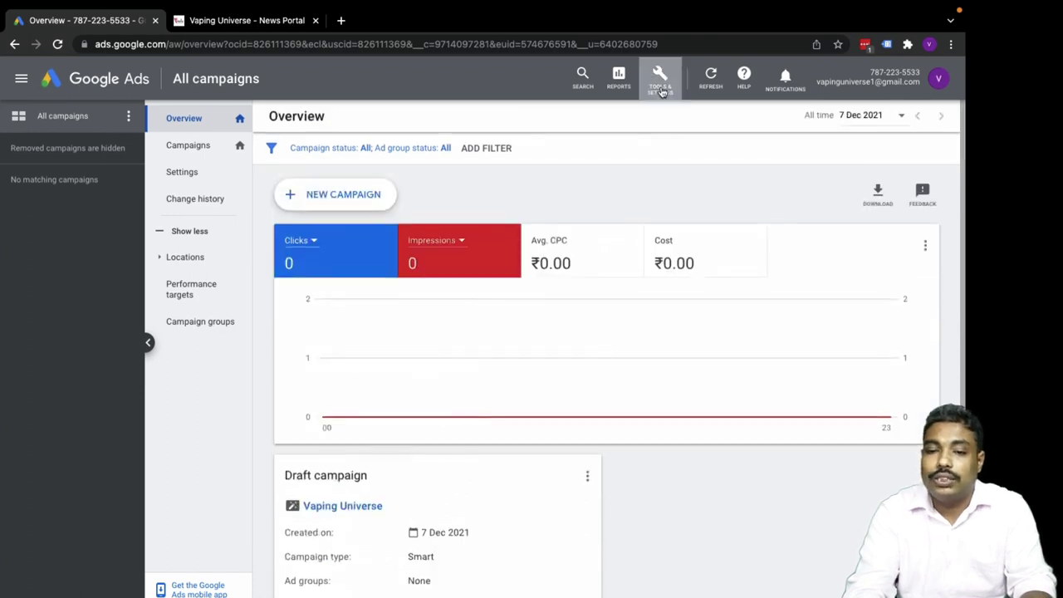
left_click(661, 83)
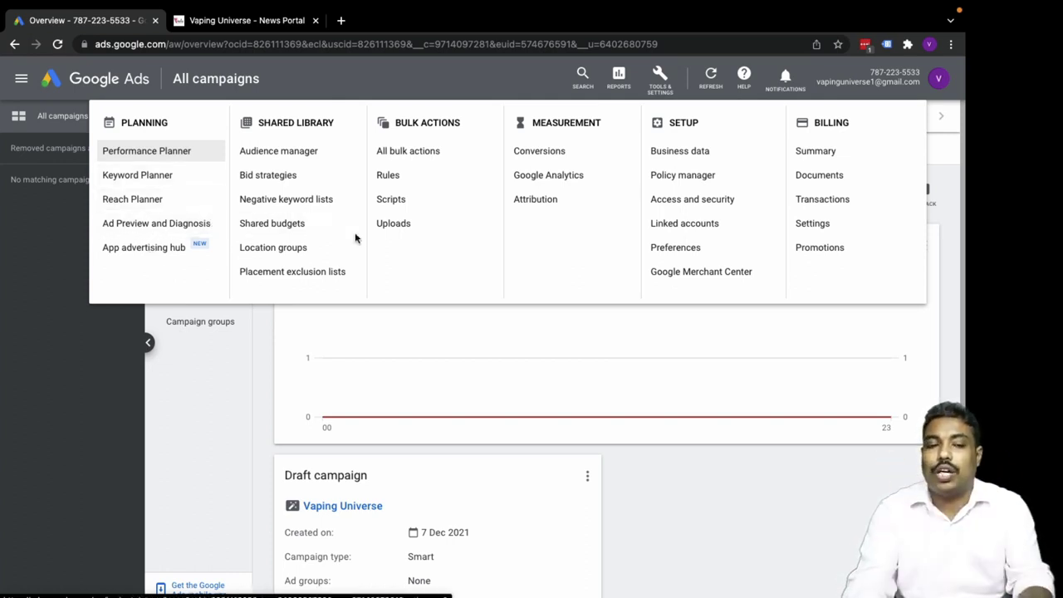
left_click(754, 530)
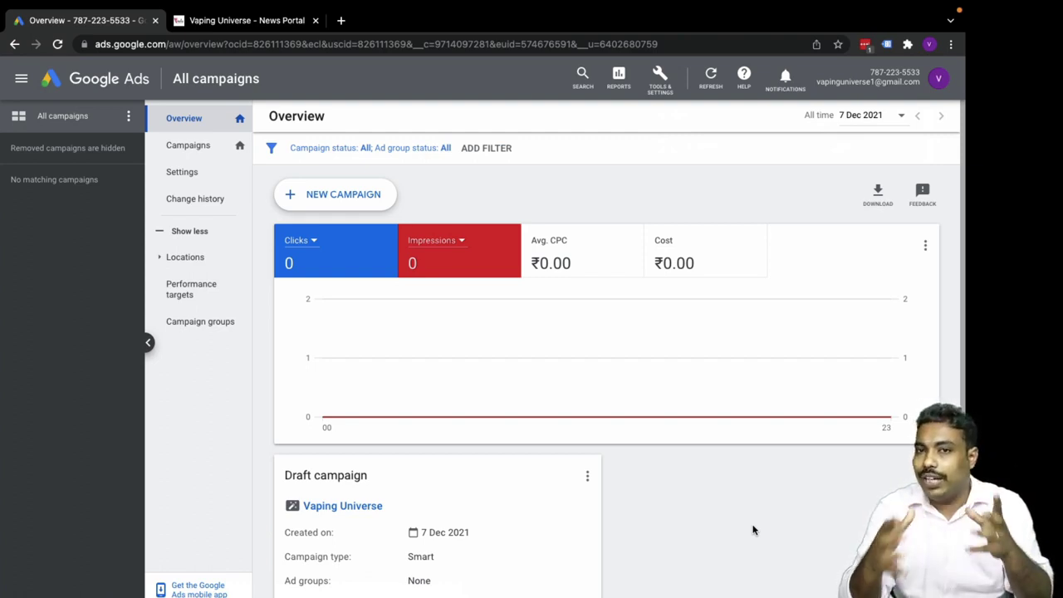
left_click(663, 83)
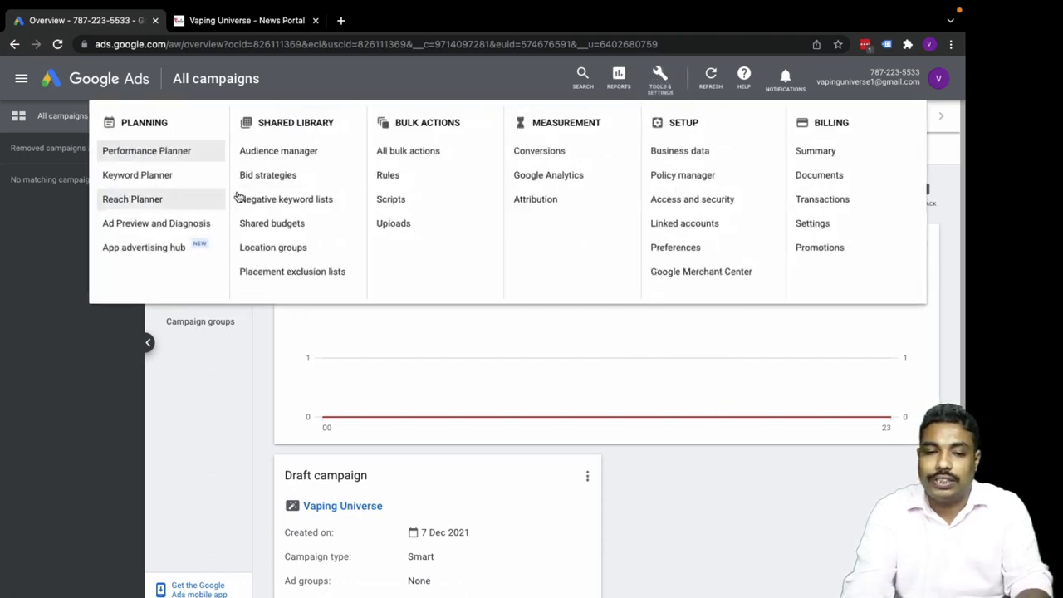
left_click(810, 490)
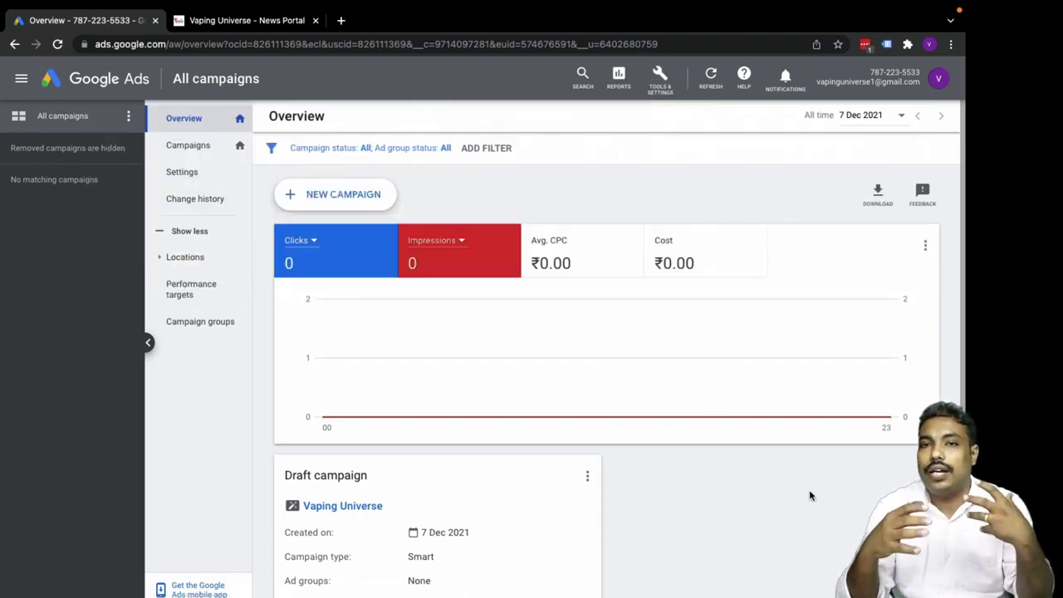